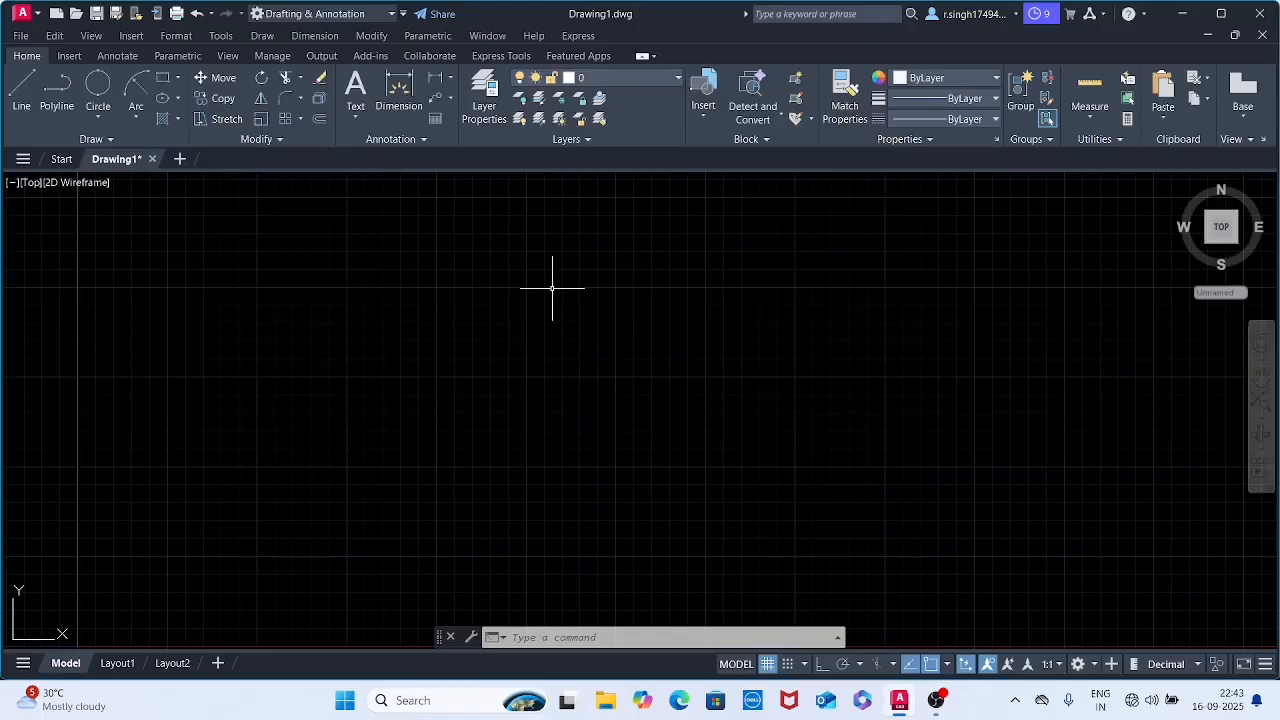
Configure the drawing units with Meters as insertion scale, length precision 0.000 and Decimal Degrees as angle type.
text(U)
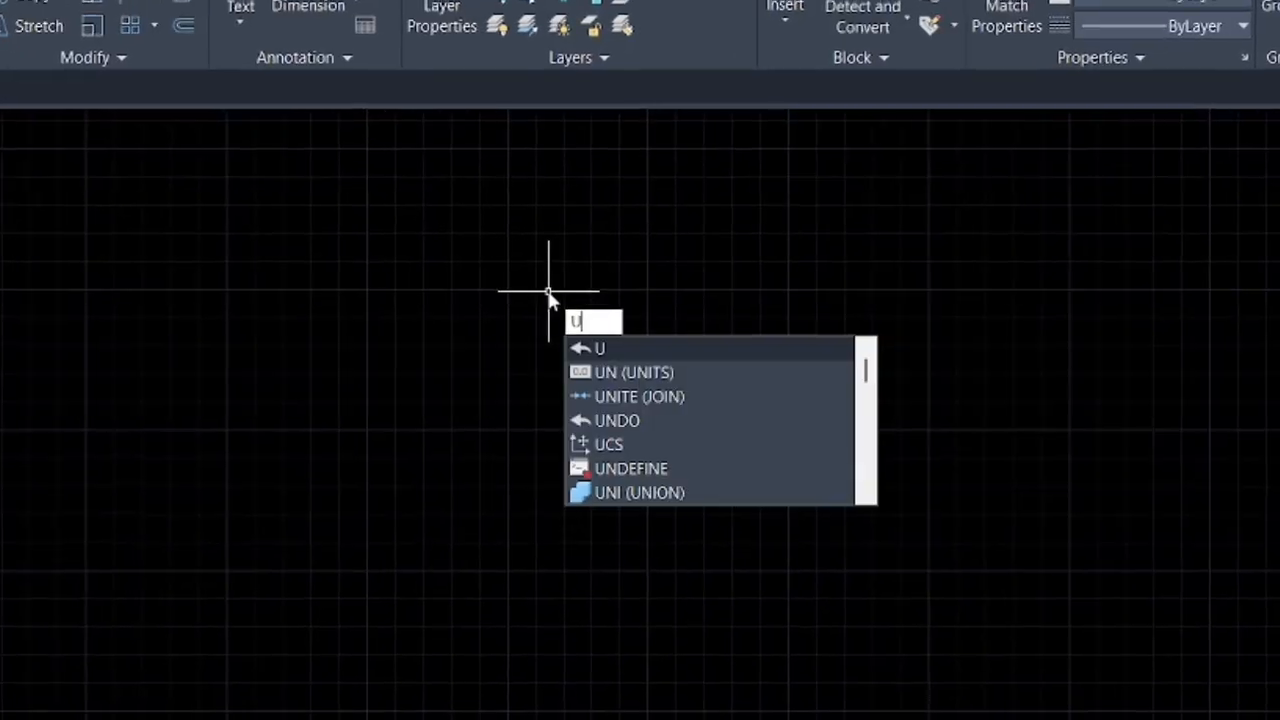
text(N)
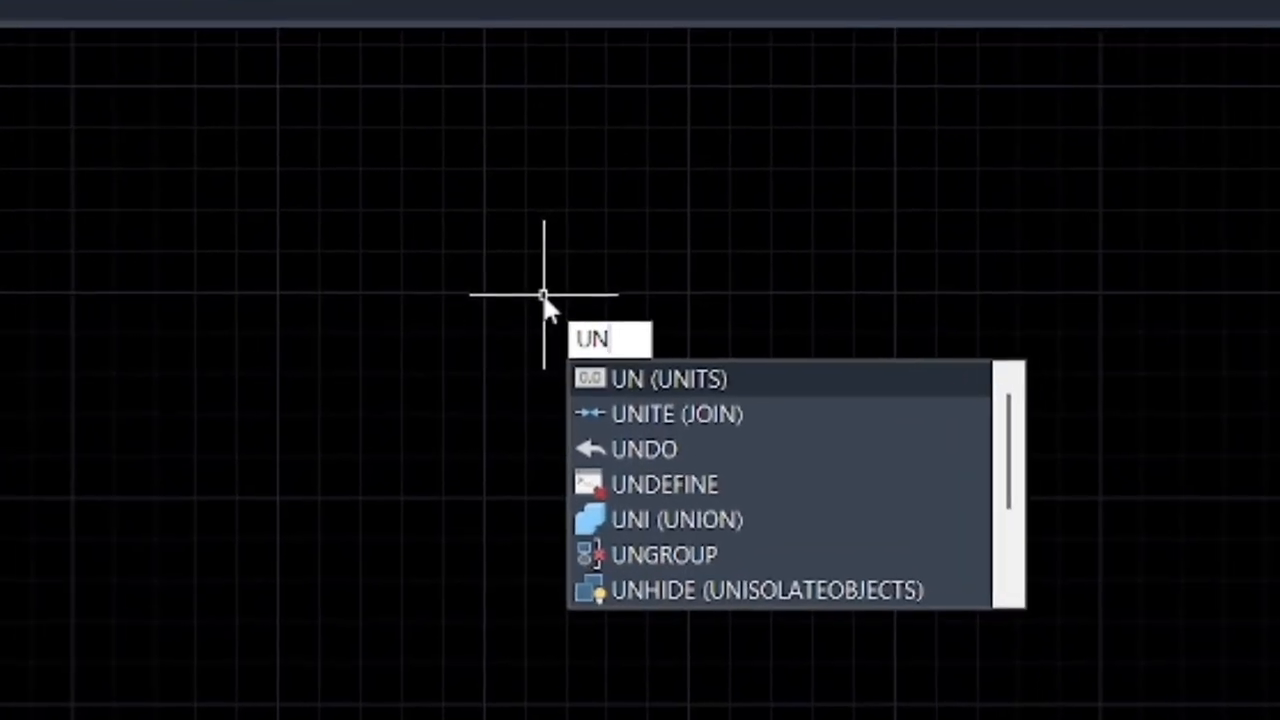
key(Return)
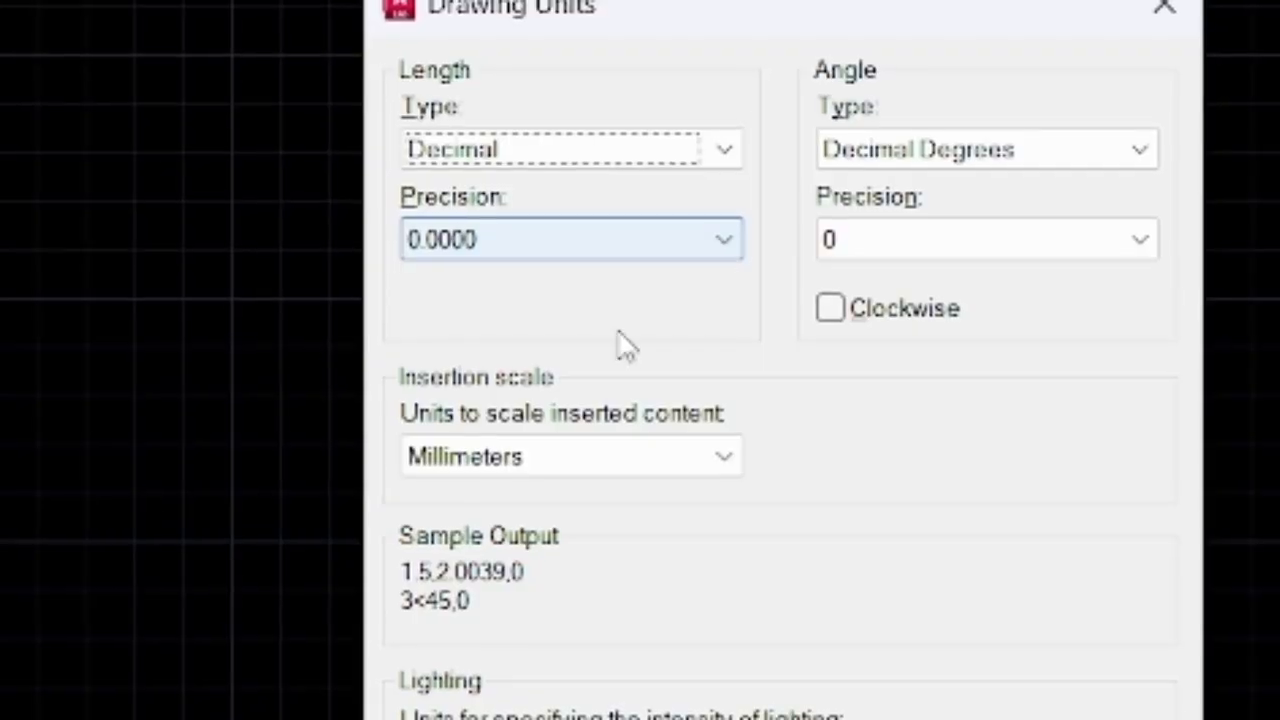
click(721, 460)
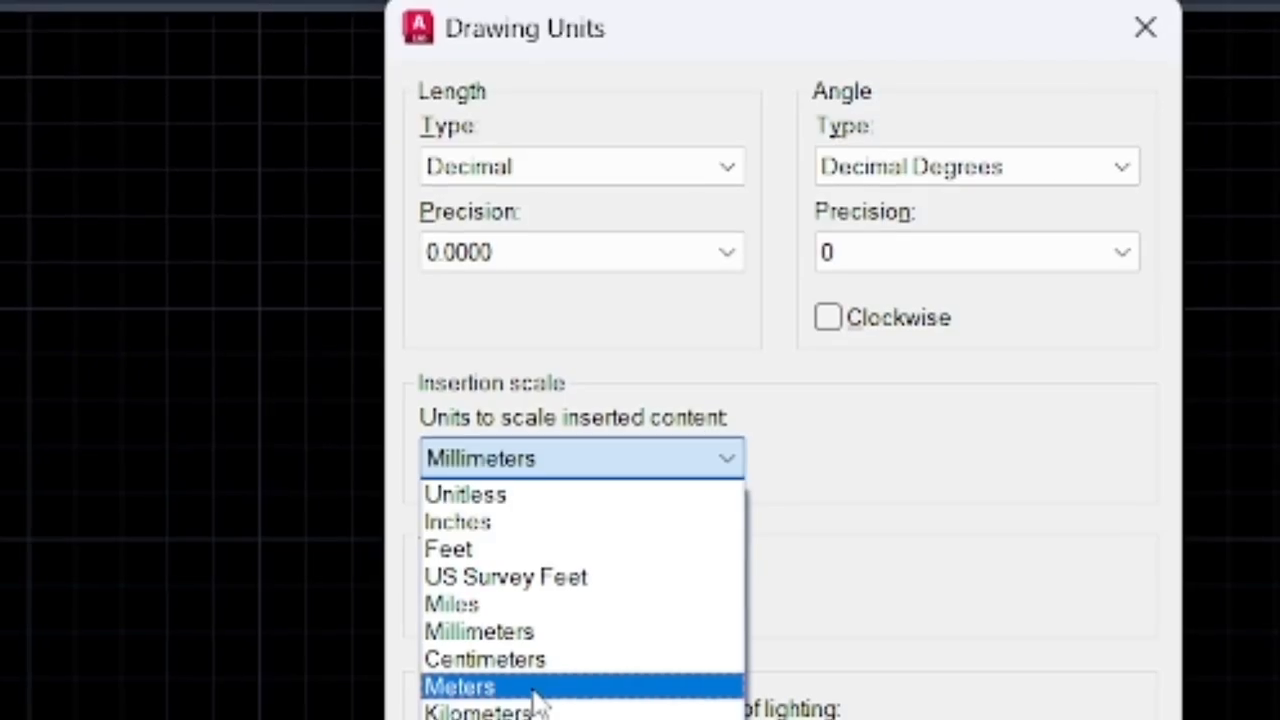
click(537, 688)
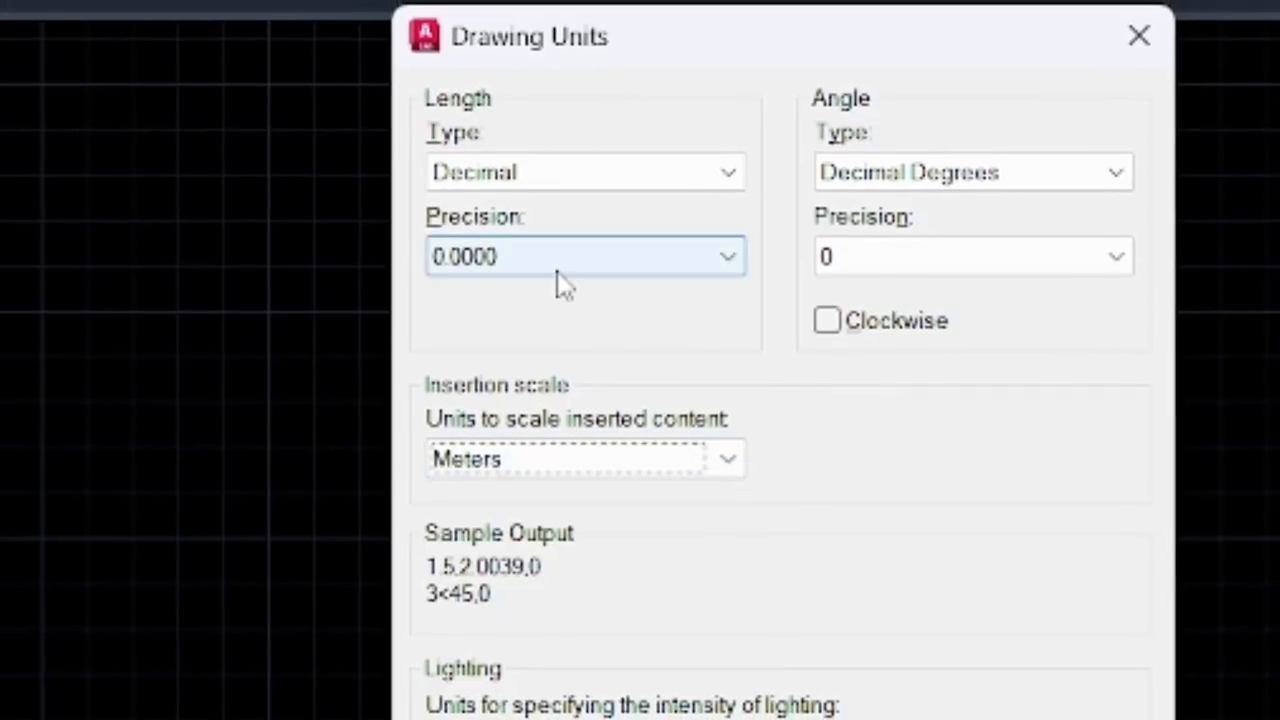
click(739, 266)
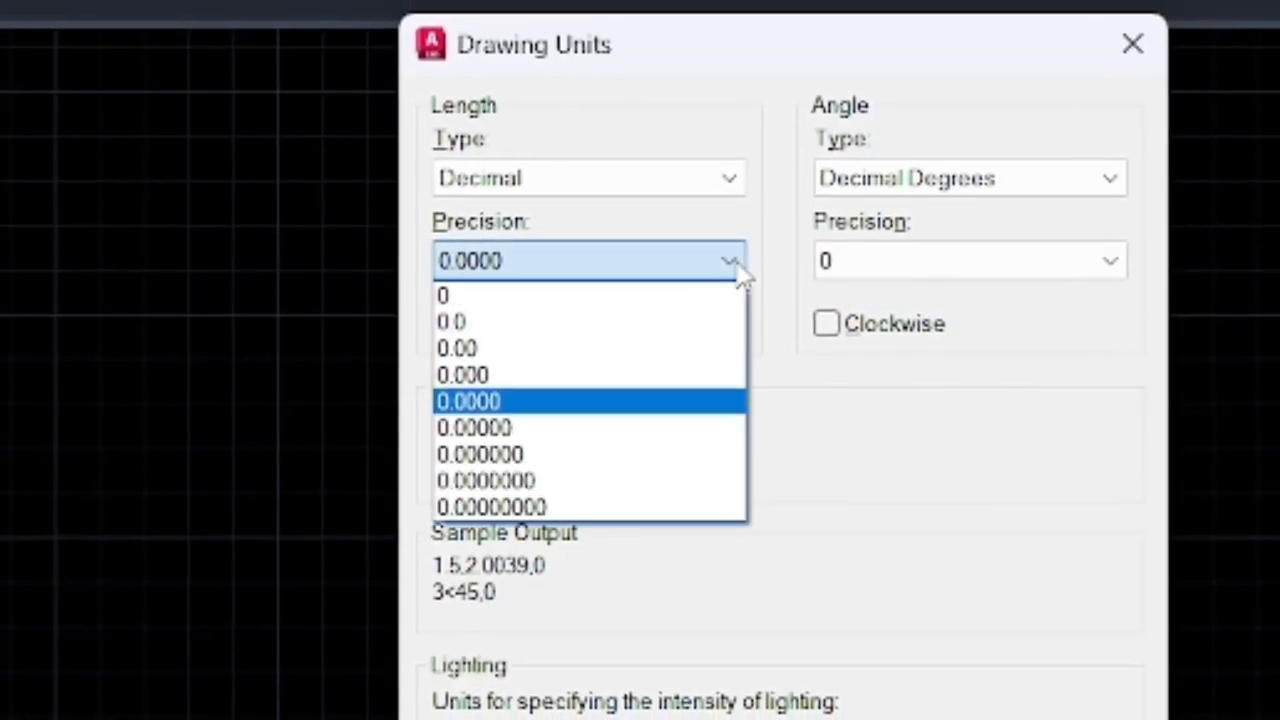
click(594, 381)
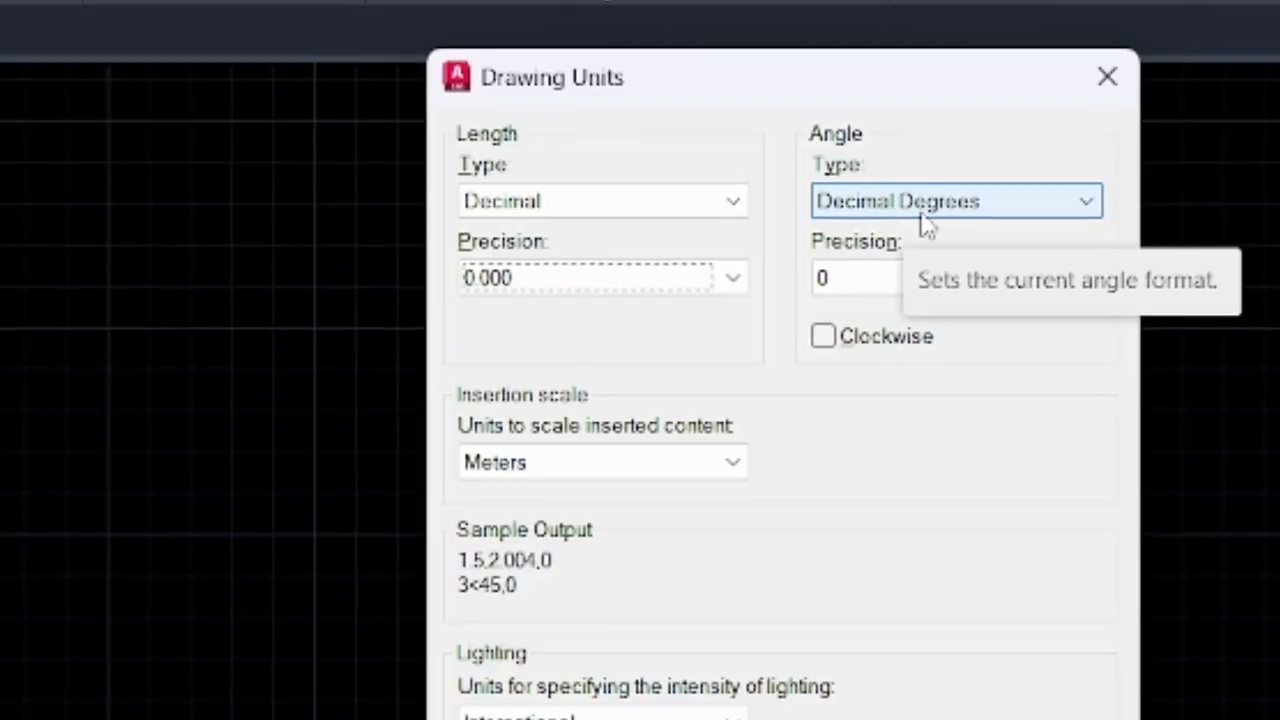
click(1077, 212)
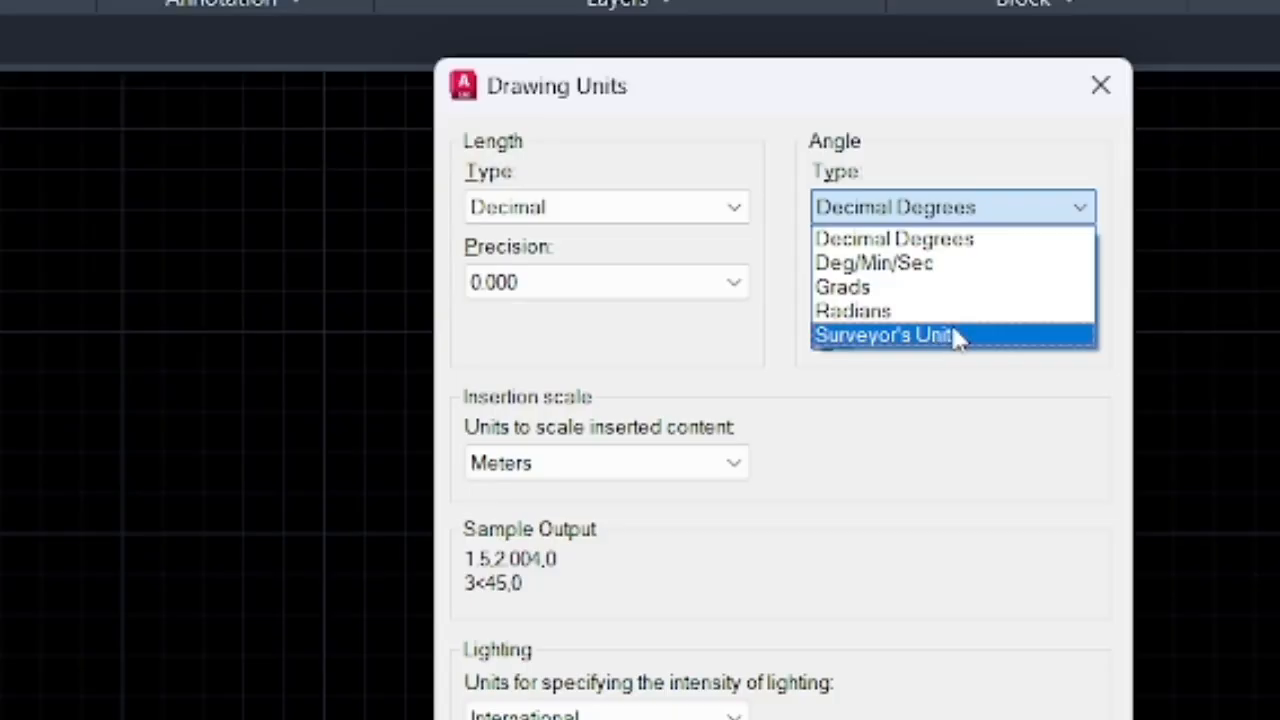
click(946, 246)
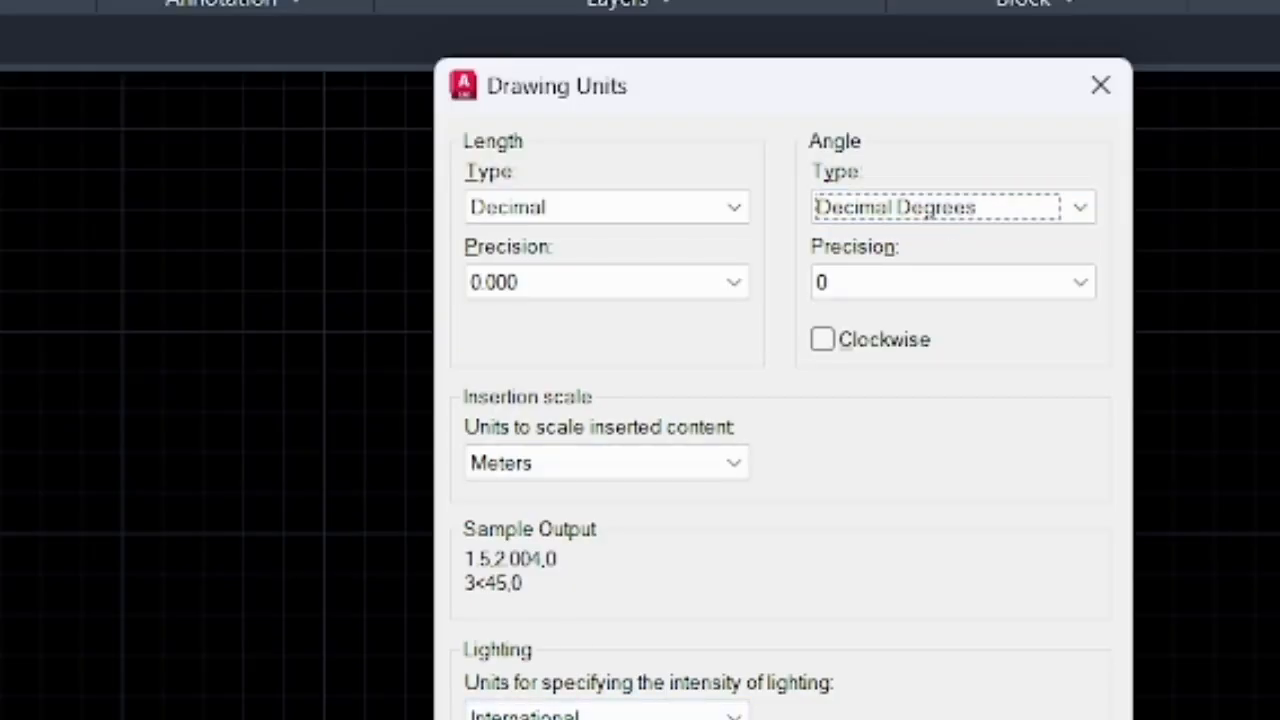
click(529, 719)
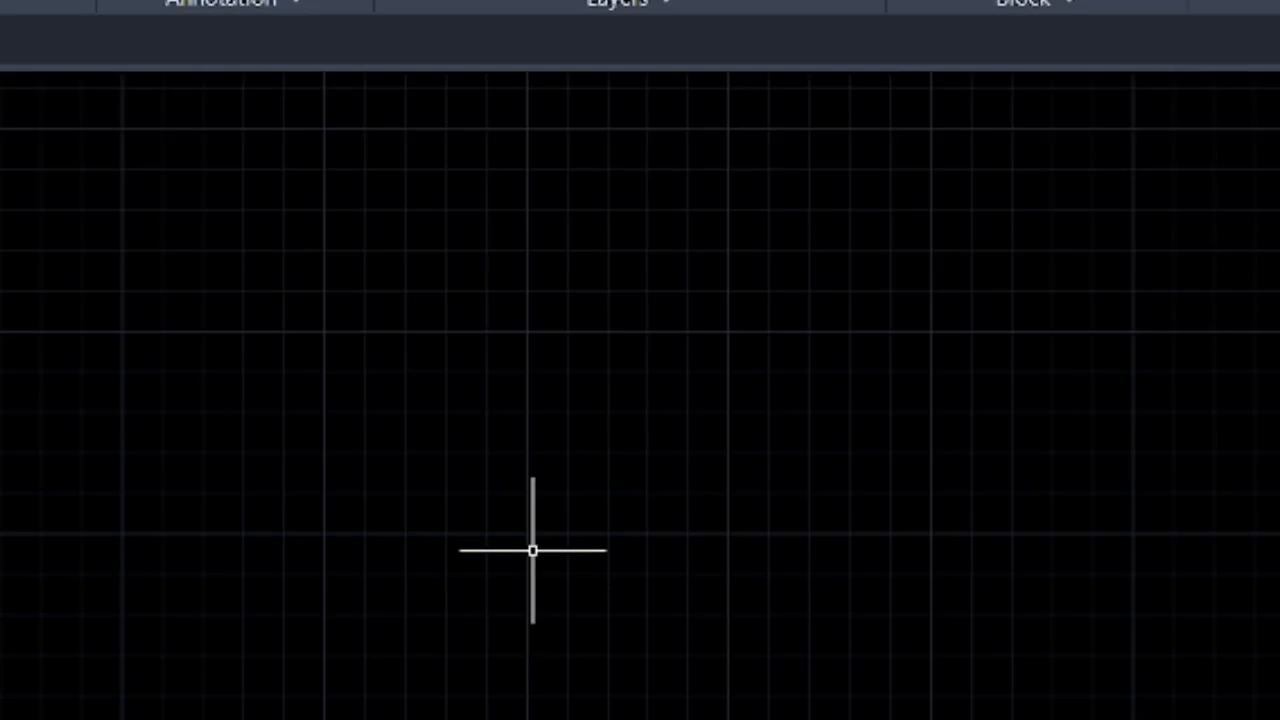
Set the model space limits with the lower-left corner at 0 and the upper-right corner at 100,100.
text(l)
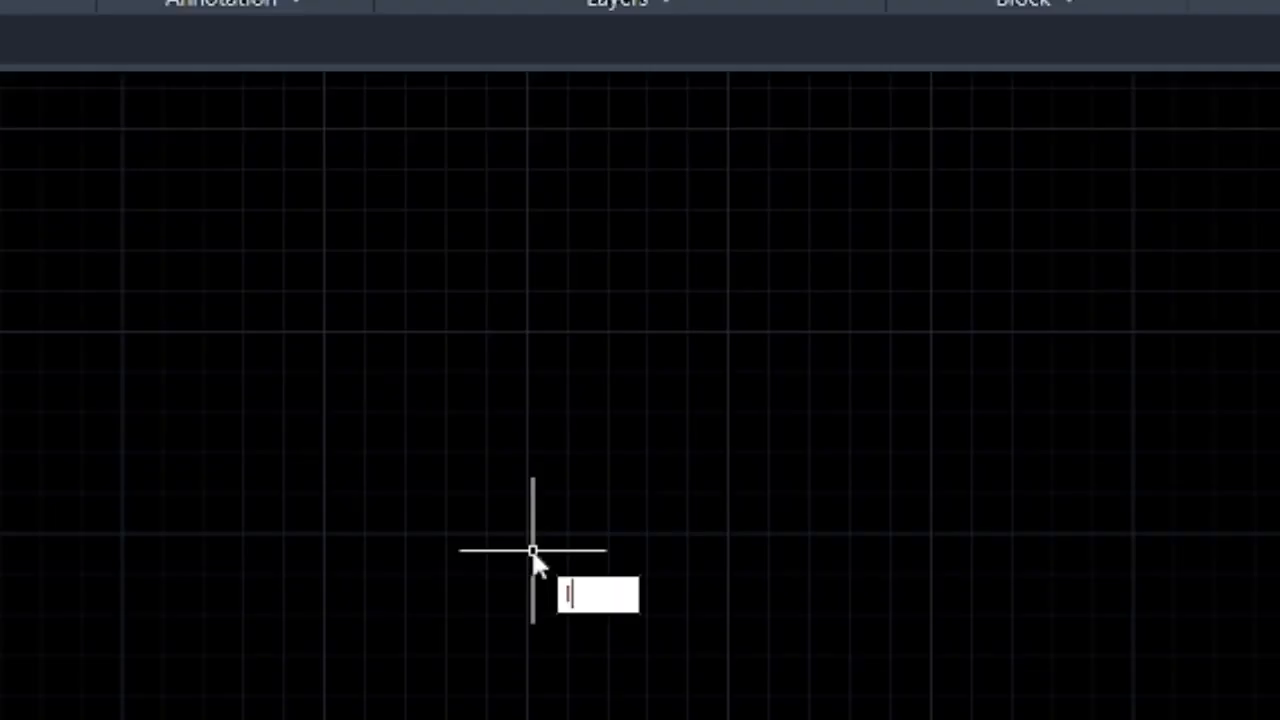
text(im)
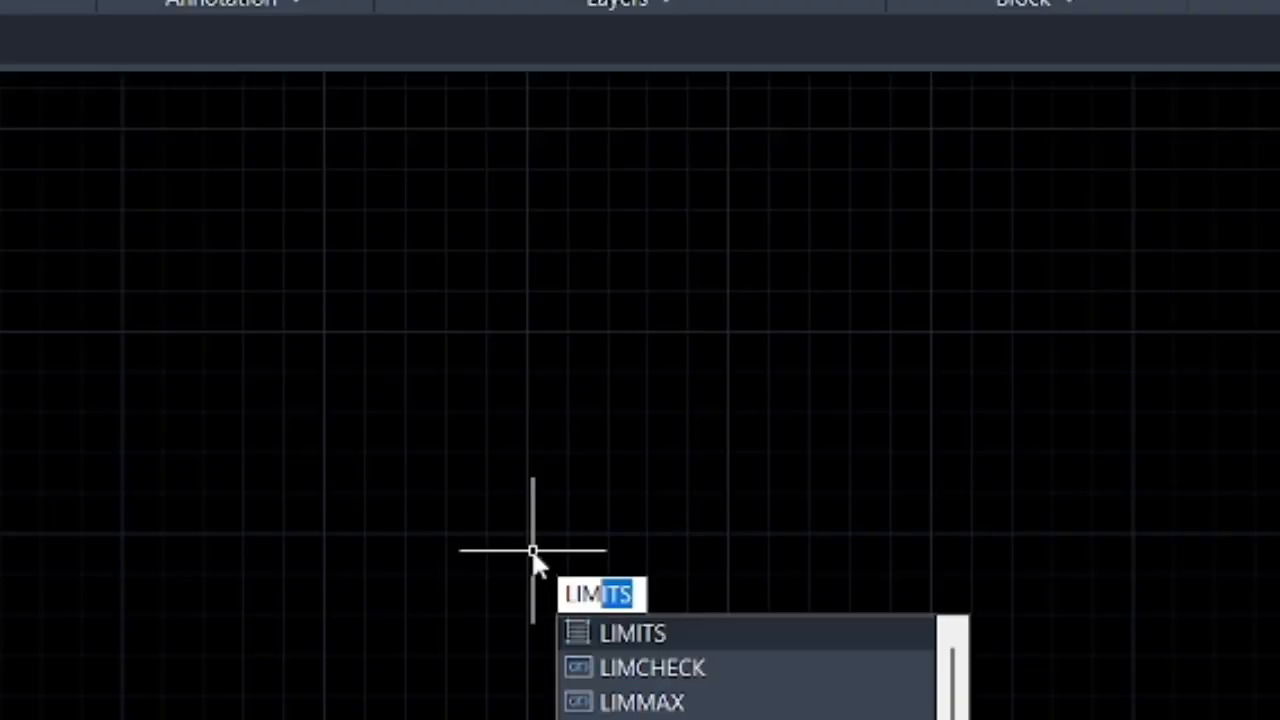
key(Return)
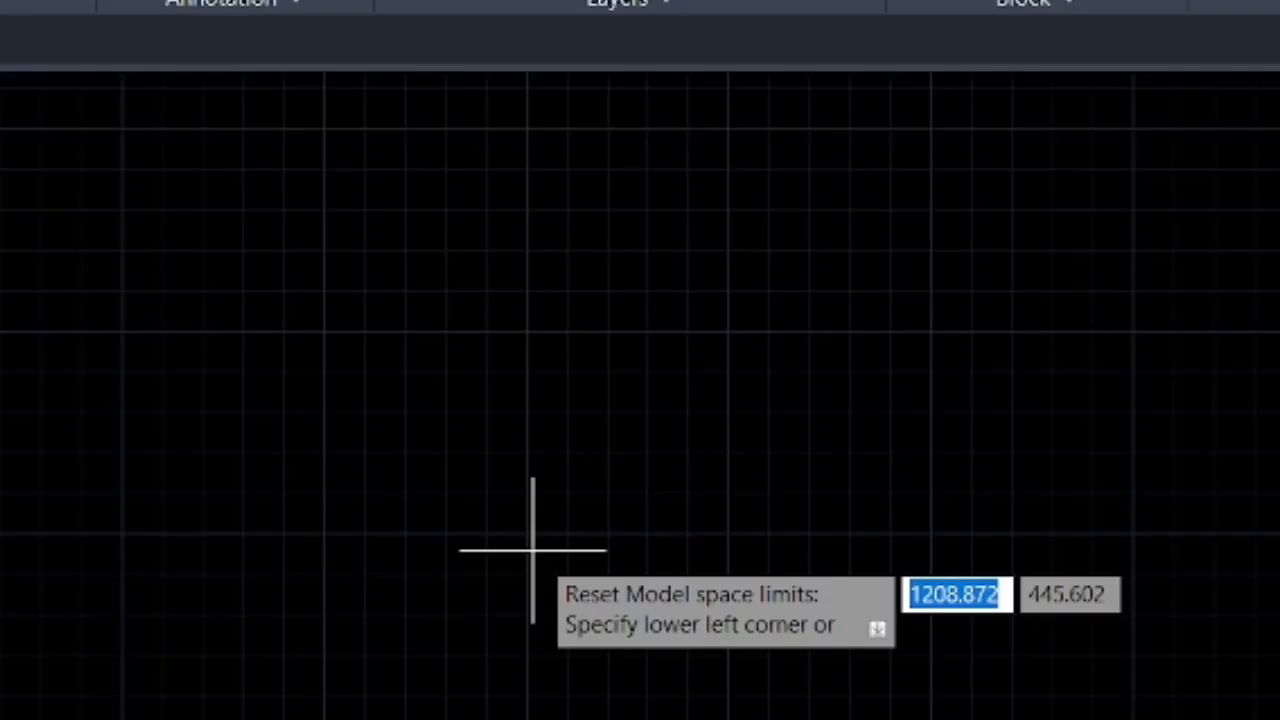
text(0)
key(Tab)
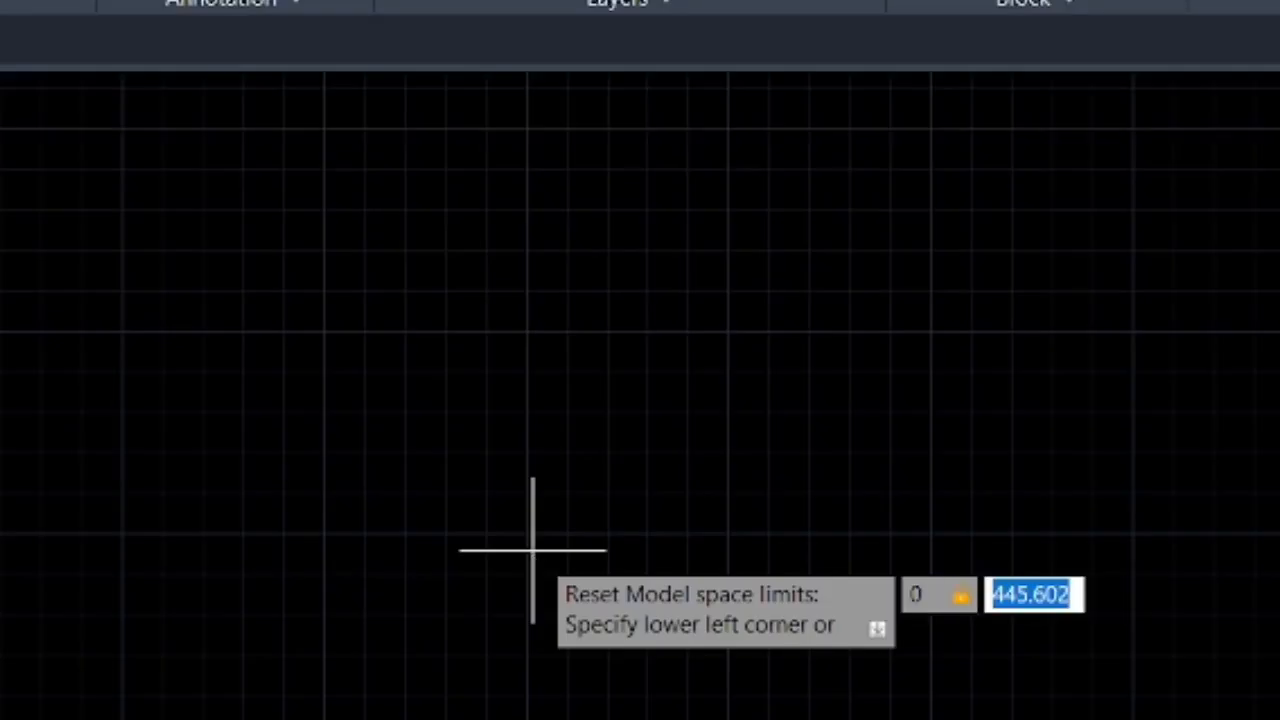
key(Return)
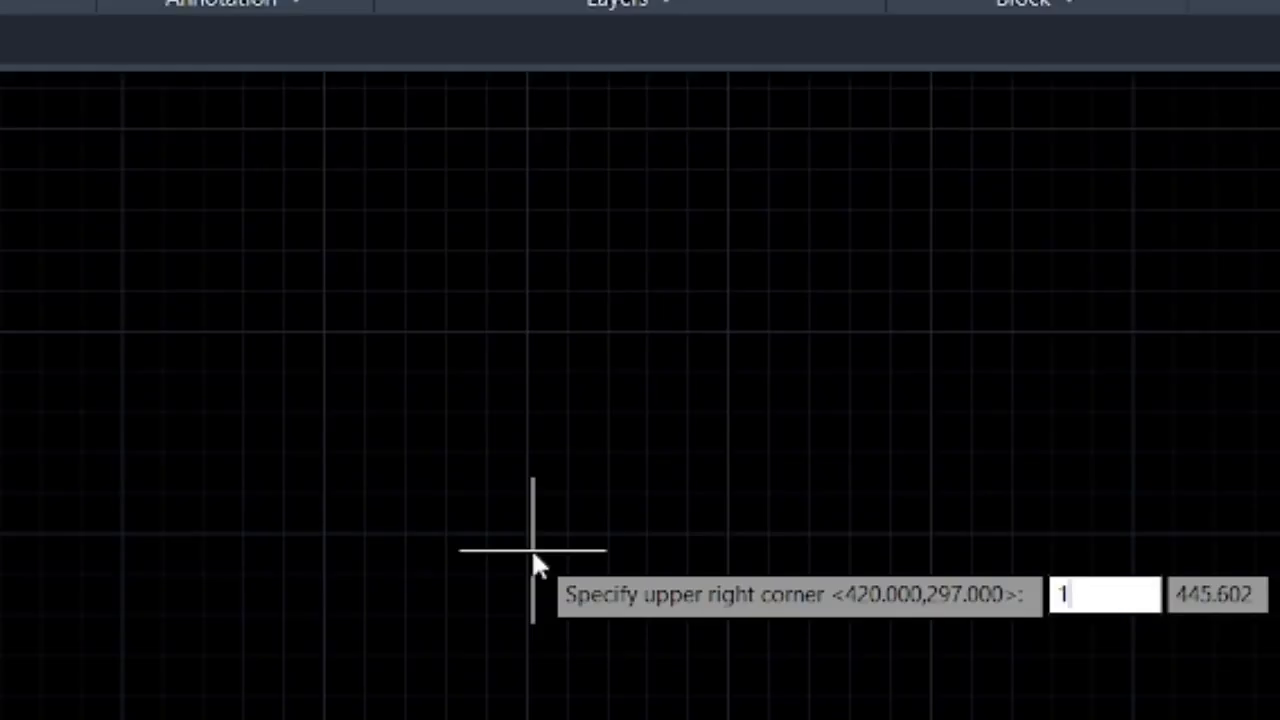
text(00)
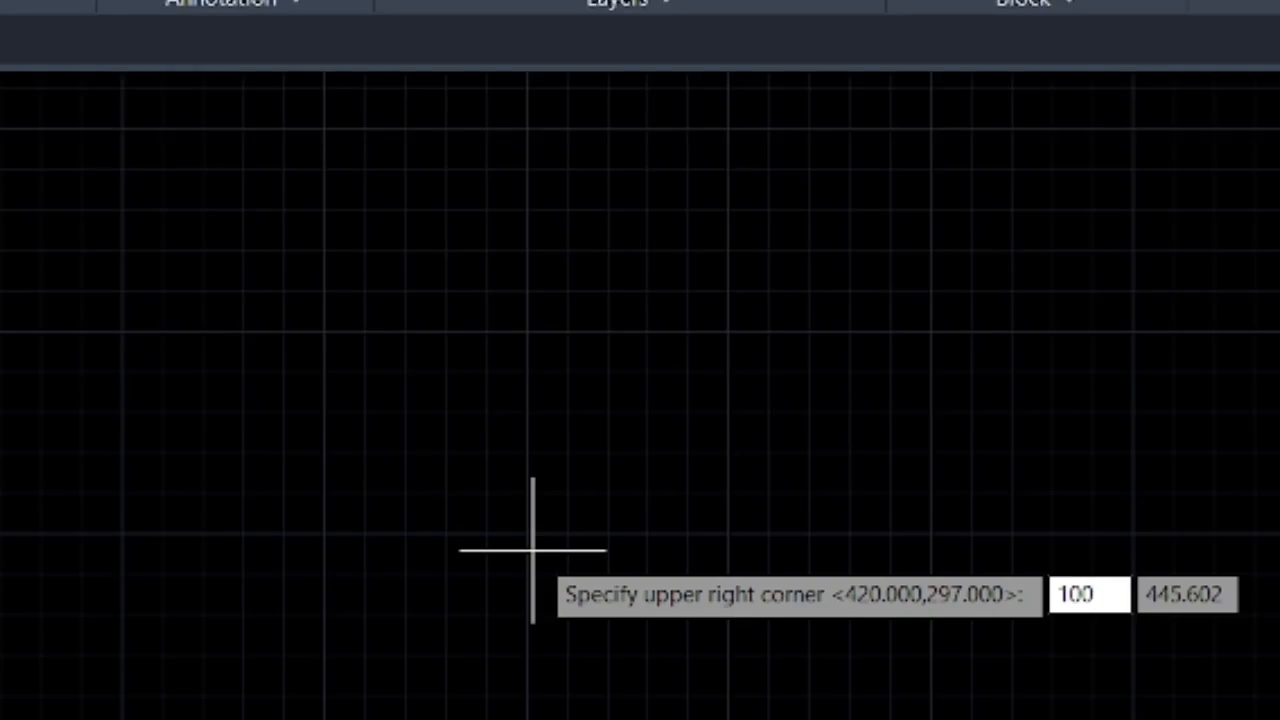
key(Tab)
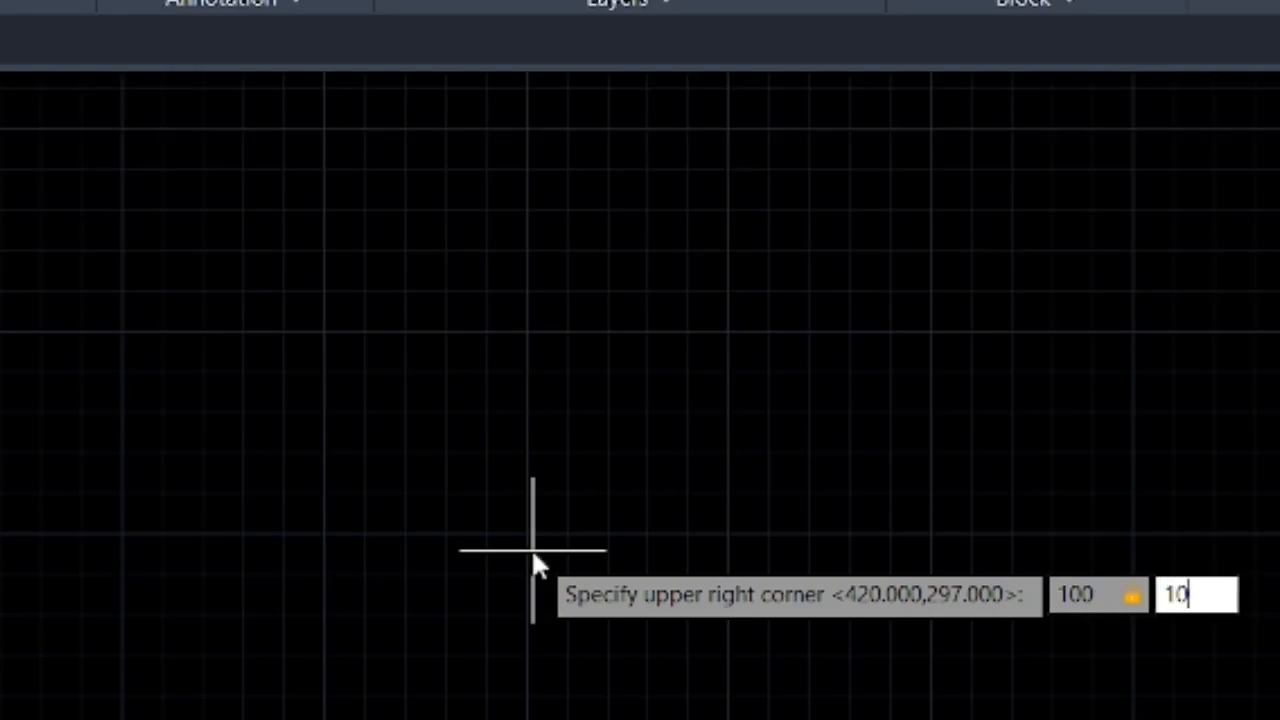
text(100)
key(Return)
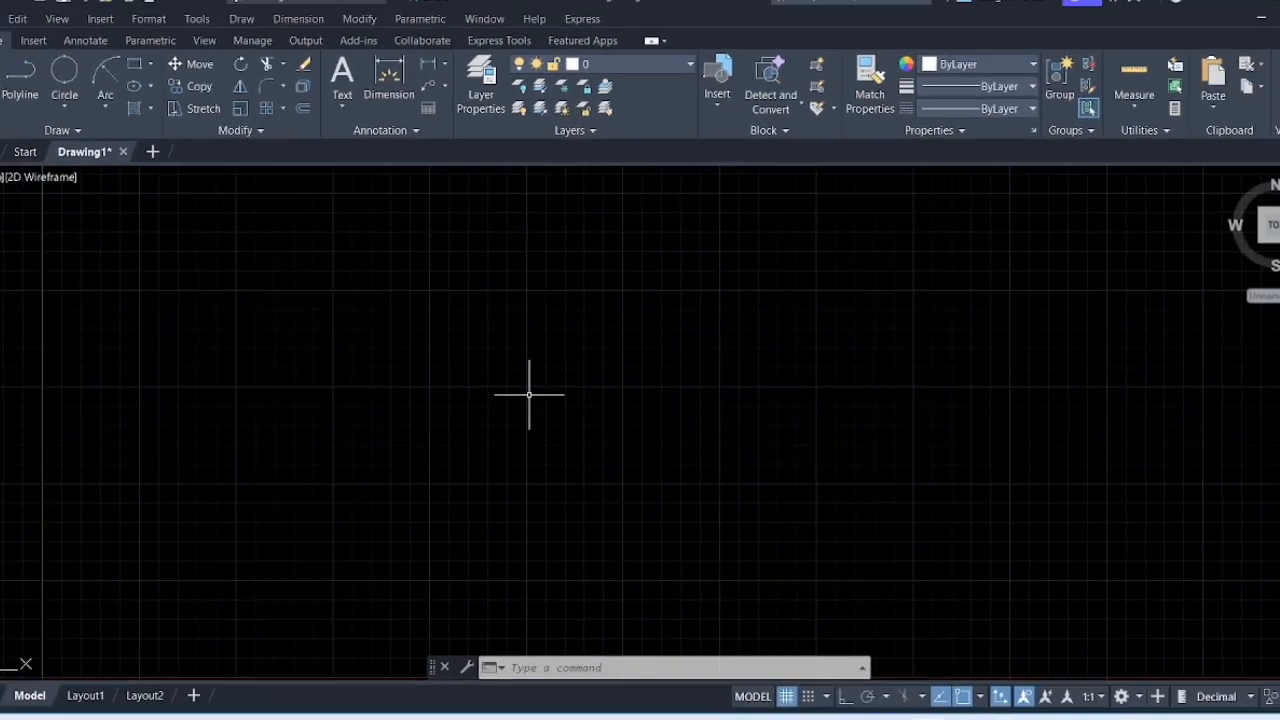
Zoom to show all of the drawing area and turn on Ortho mode.
text(z)
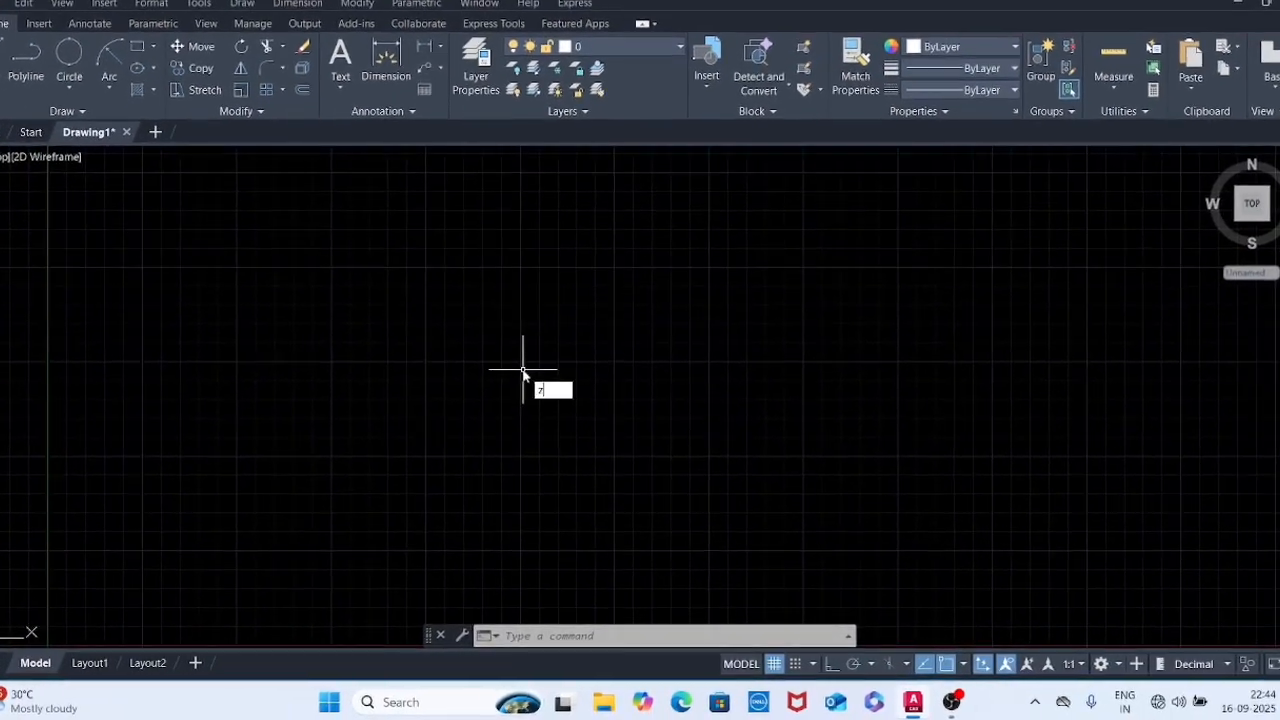
key(Return)
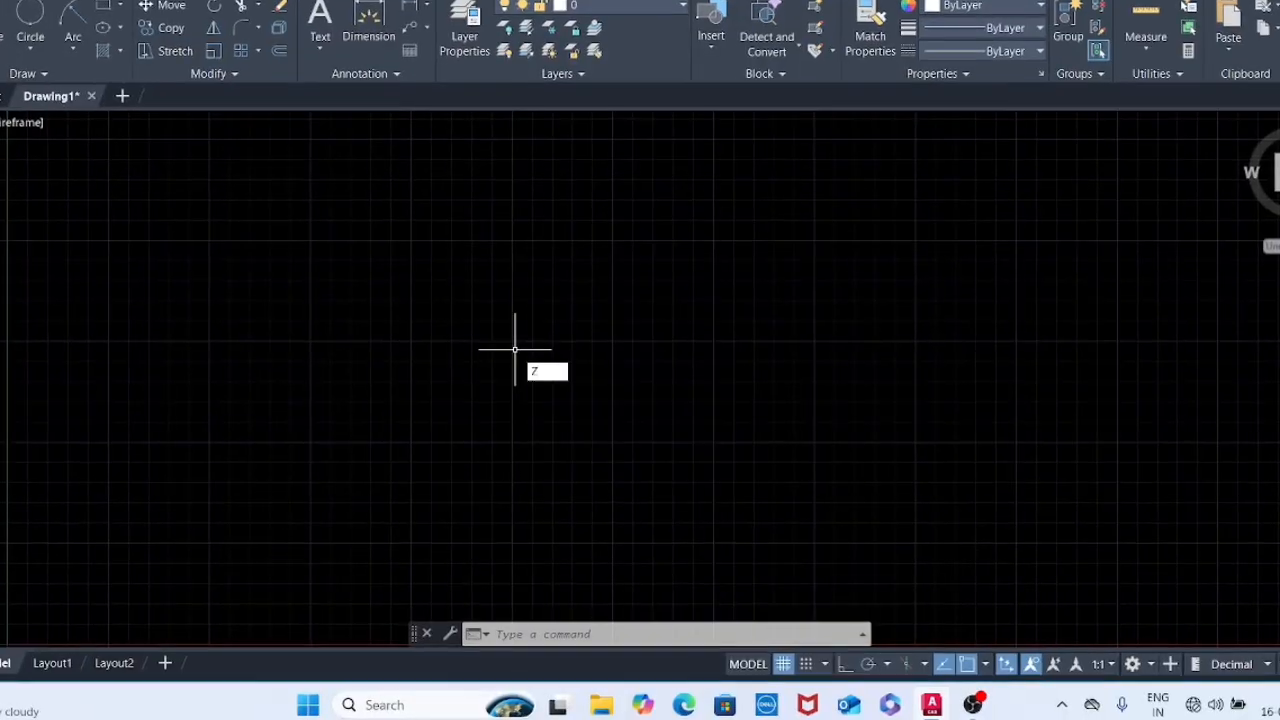
text(a)
key(Return)
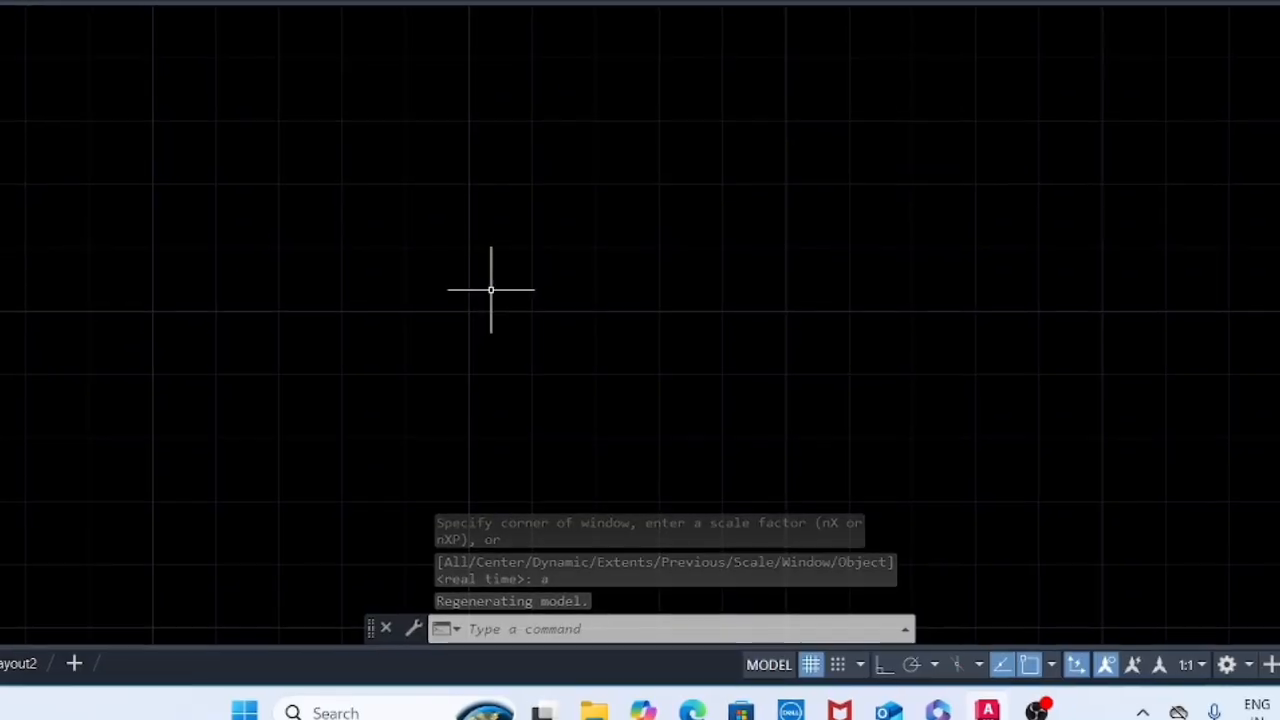
click(888, 665)
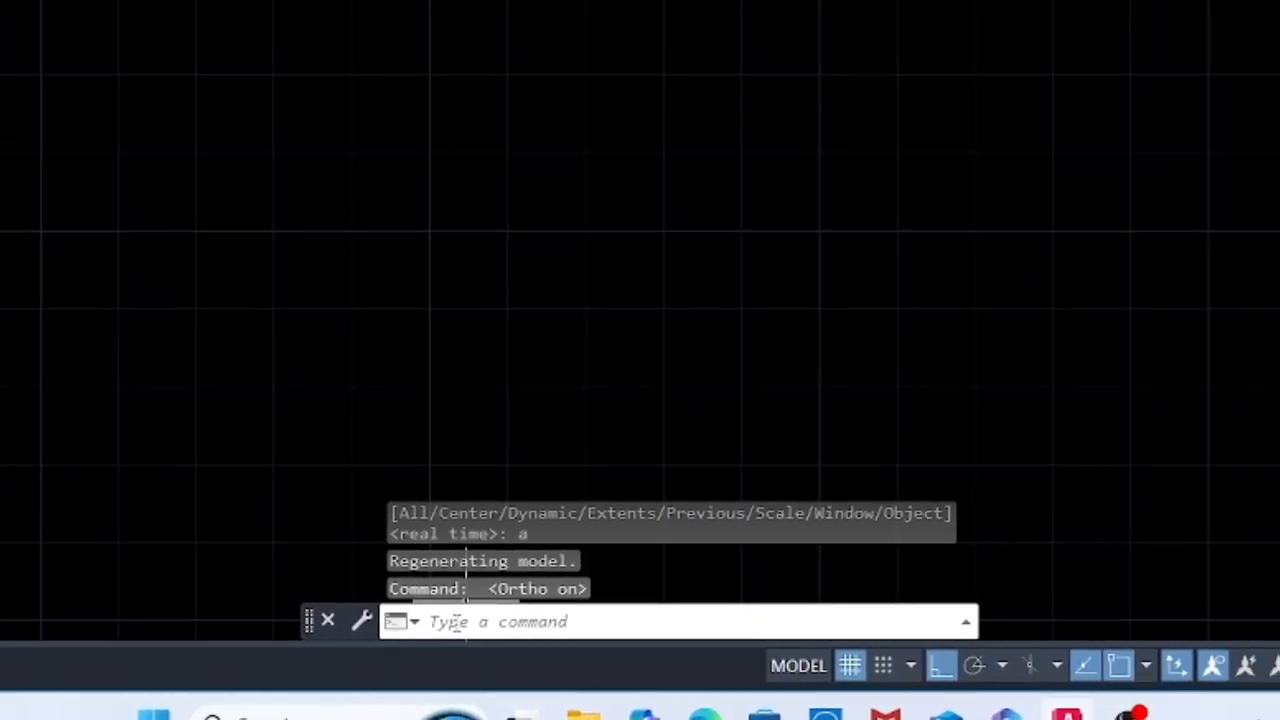
text(l)
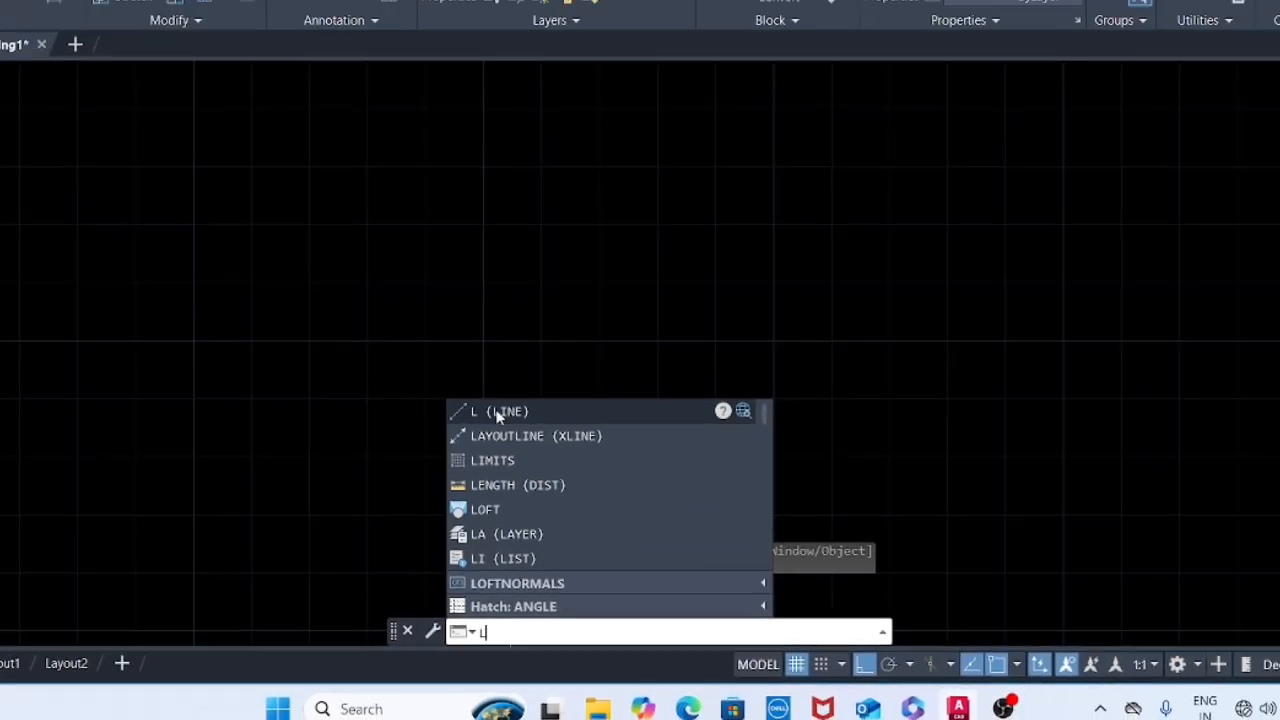
click(507, 426)
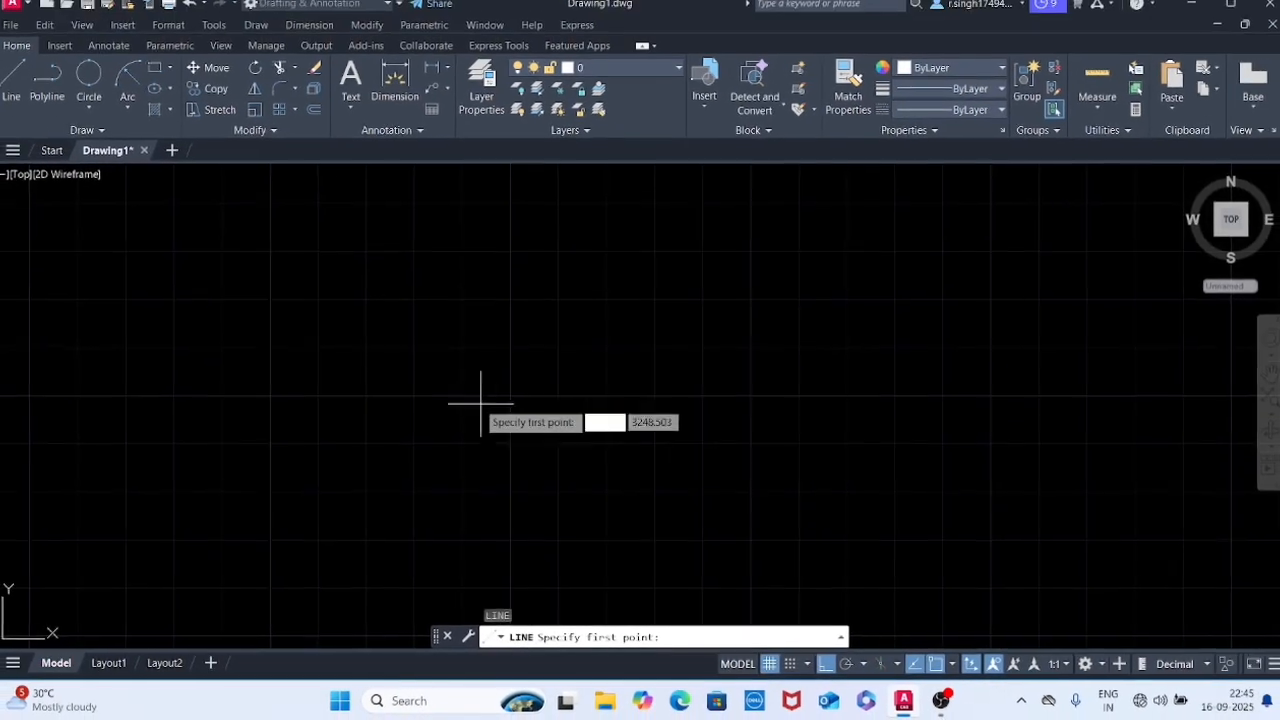
click(471, 398)
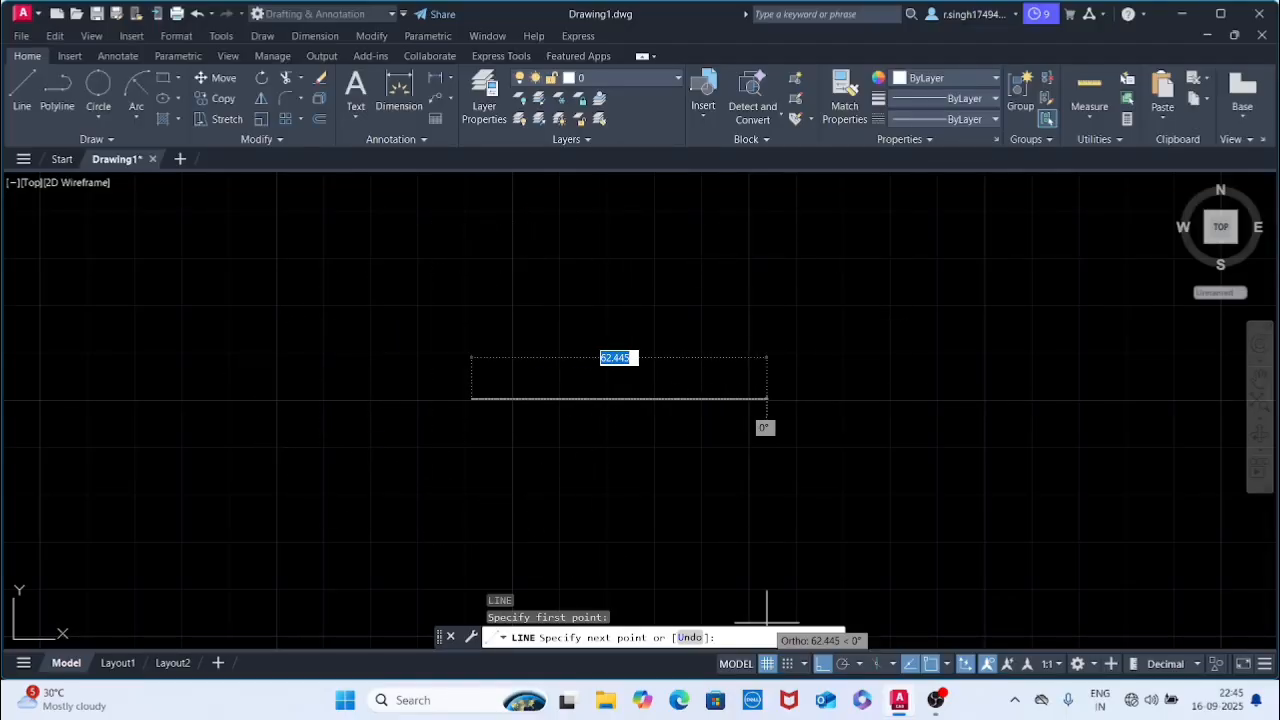
click(820, 665)
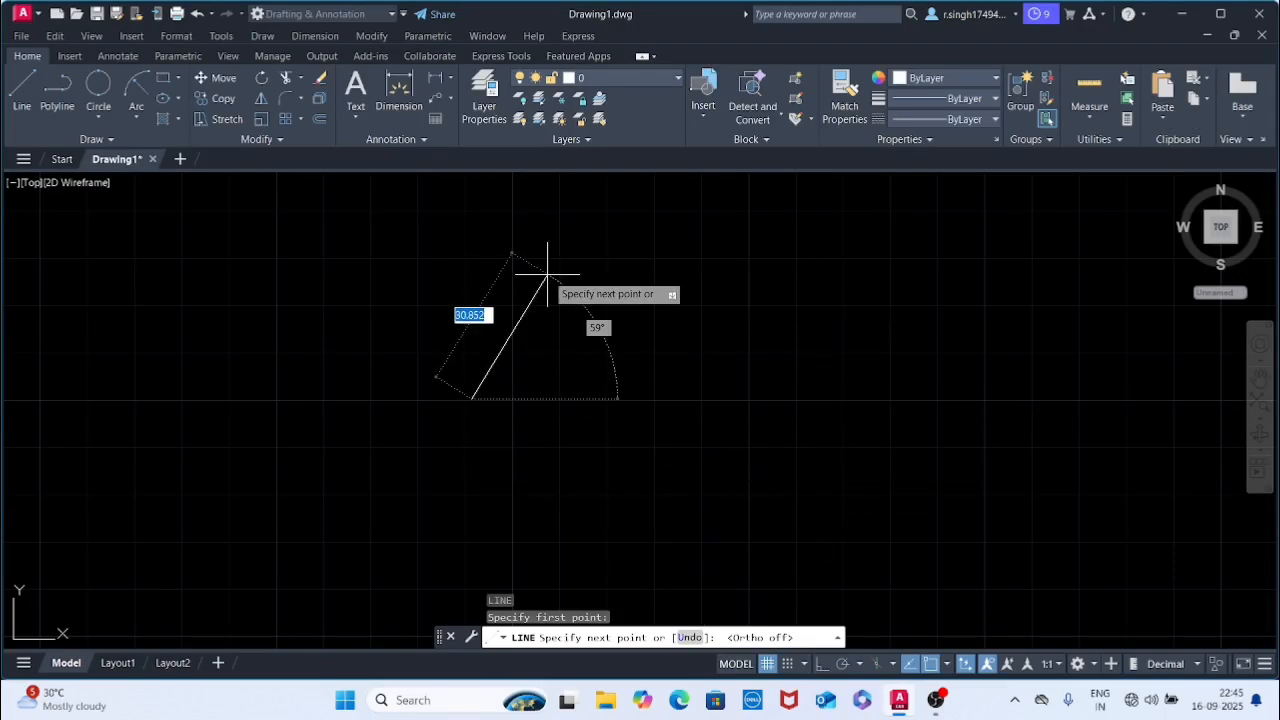
scroll(547, 273, down, 5)
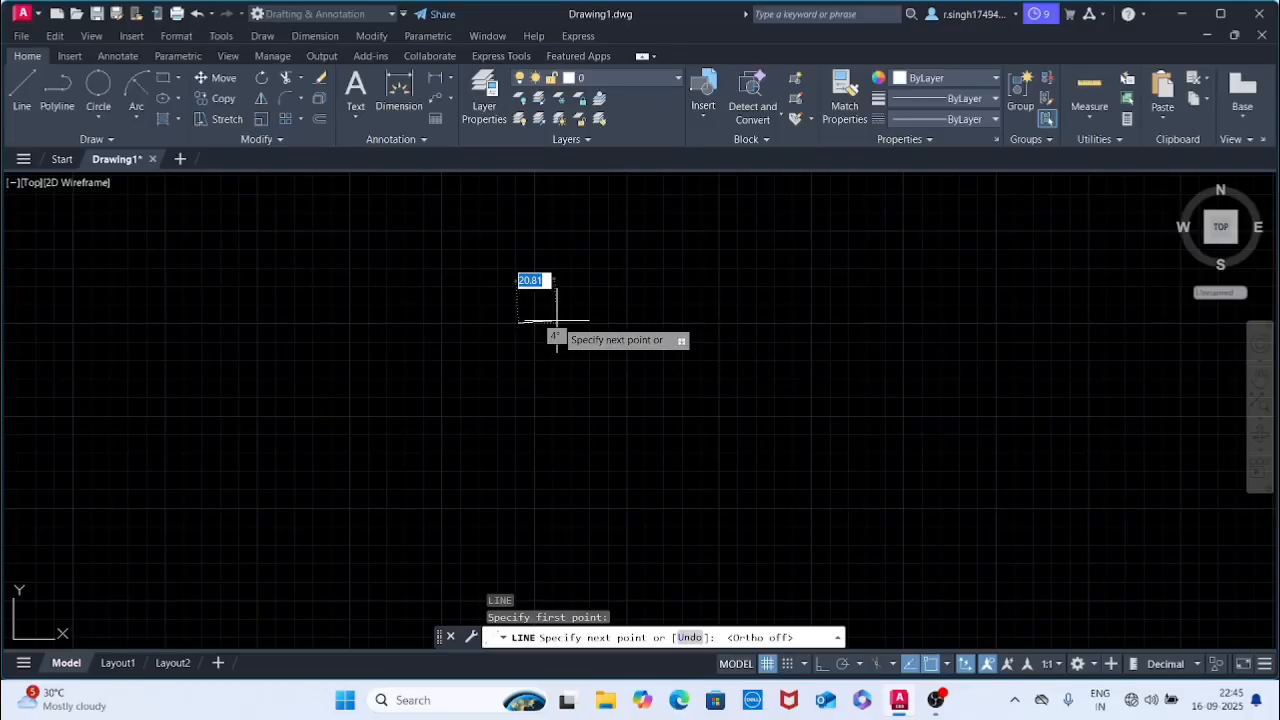
scroll(556, 321, up, 8)
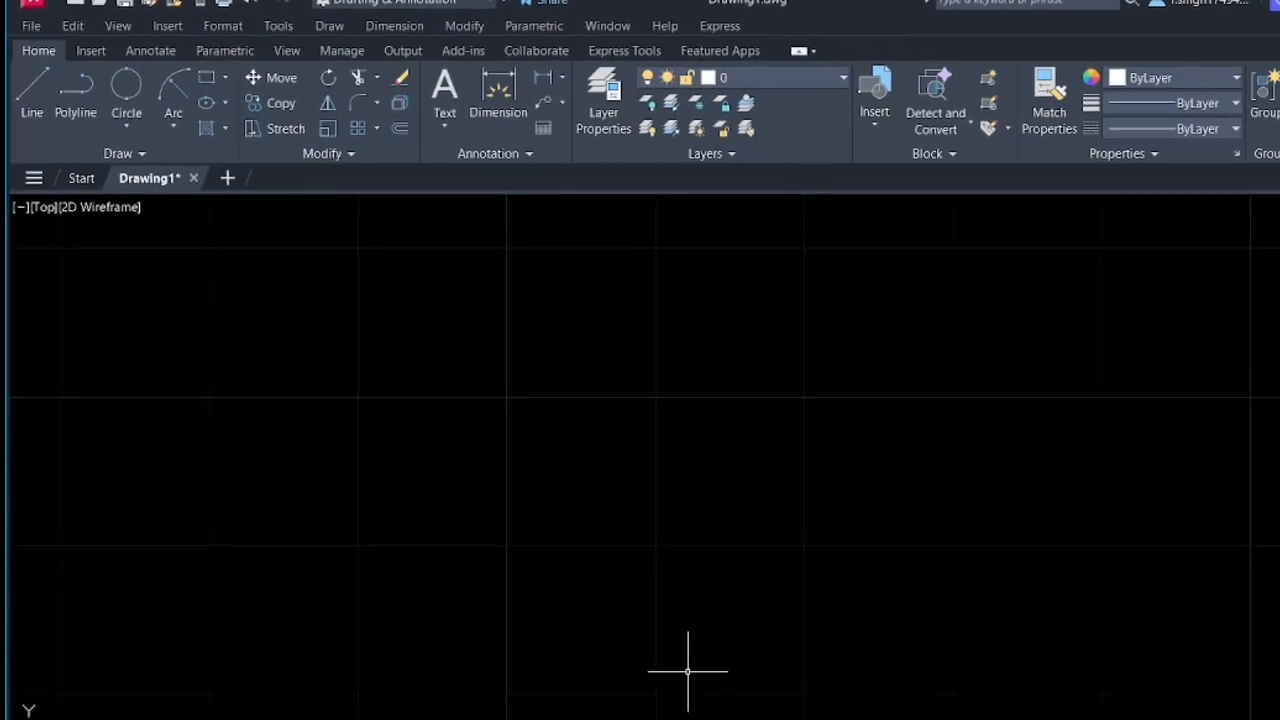
Draw a rectangle with the Line command, 15 units to the right, 10 up, 15 to the left and 10 down.
text(l)
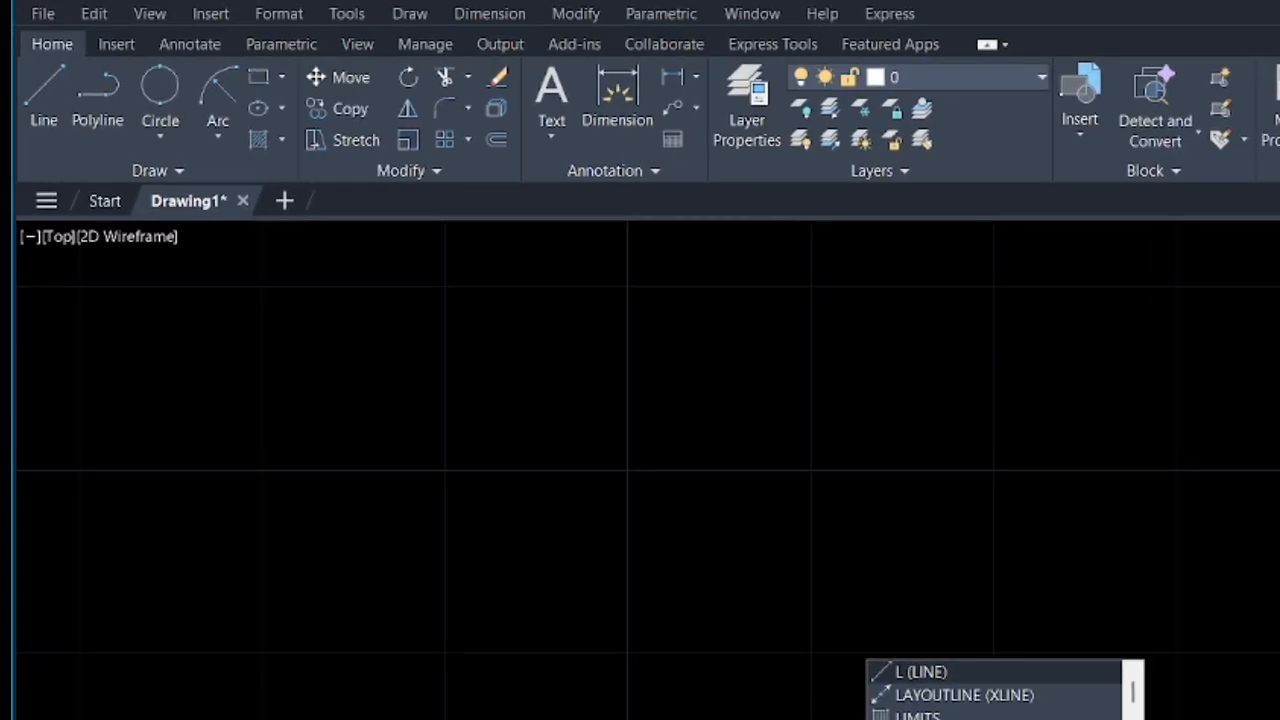
key(Return)
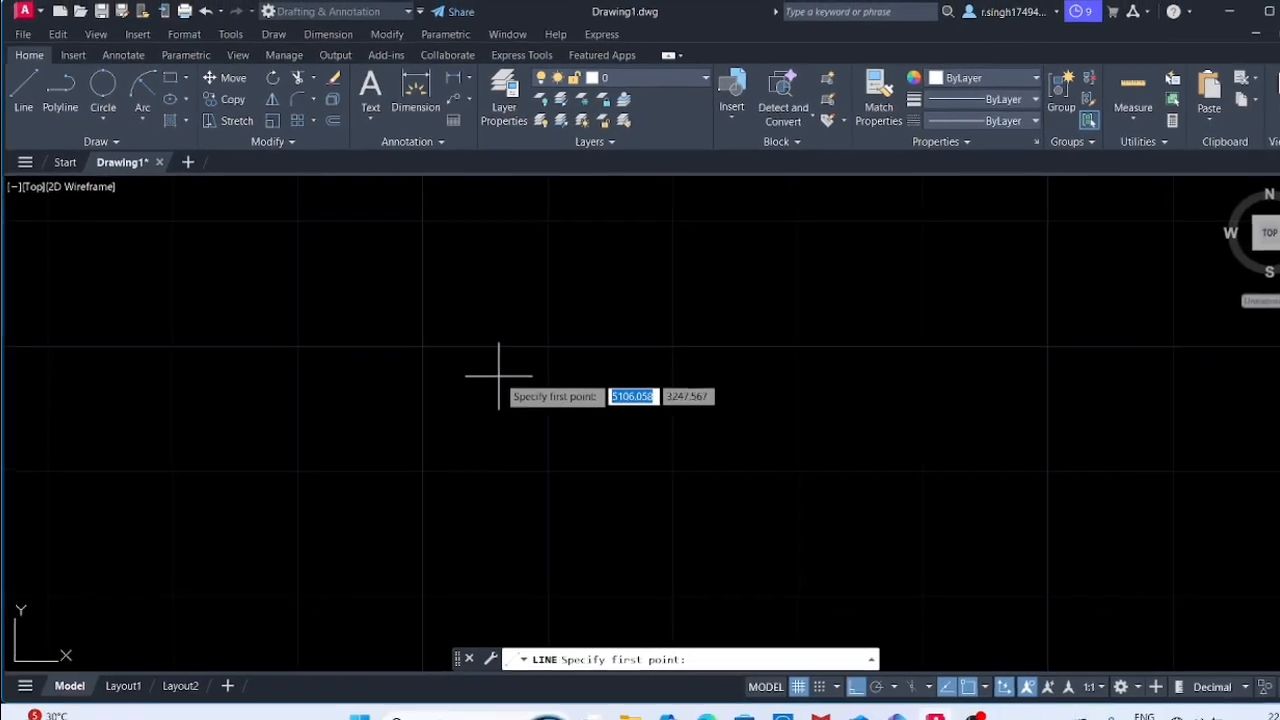
click(534, 394)
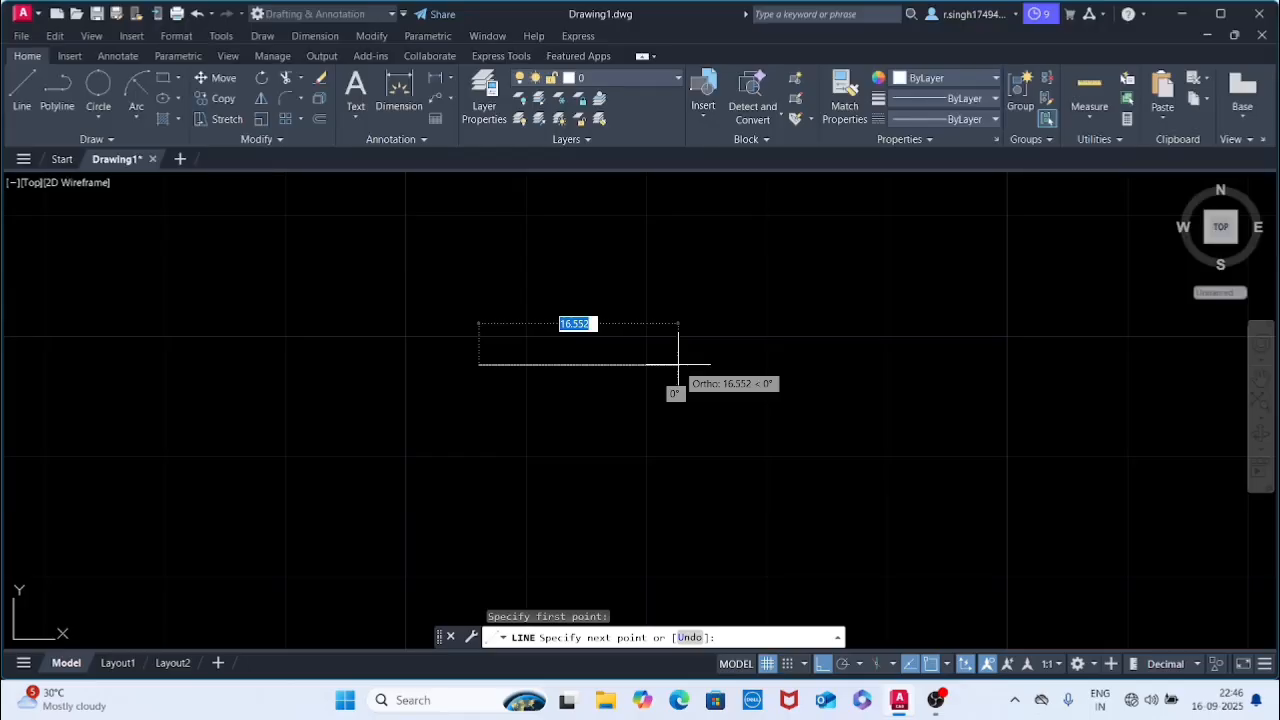
text(15)
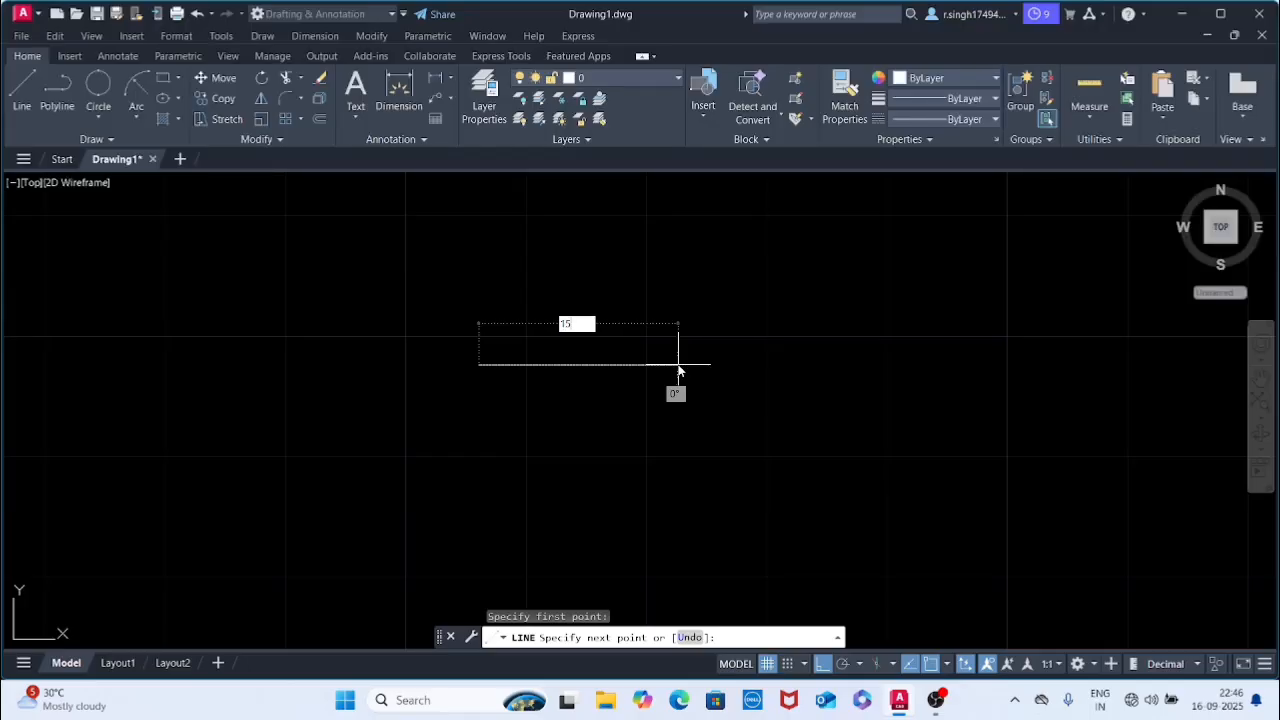
key(Return)
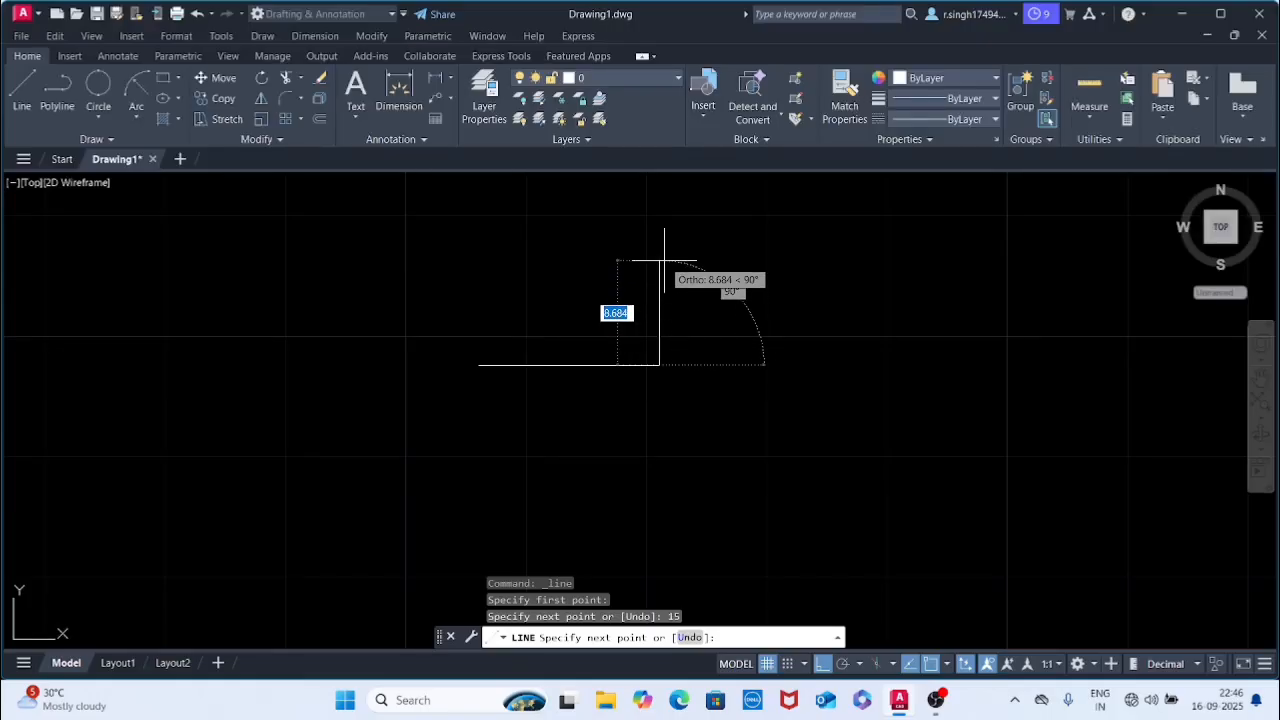
text(10)
key(Return)
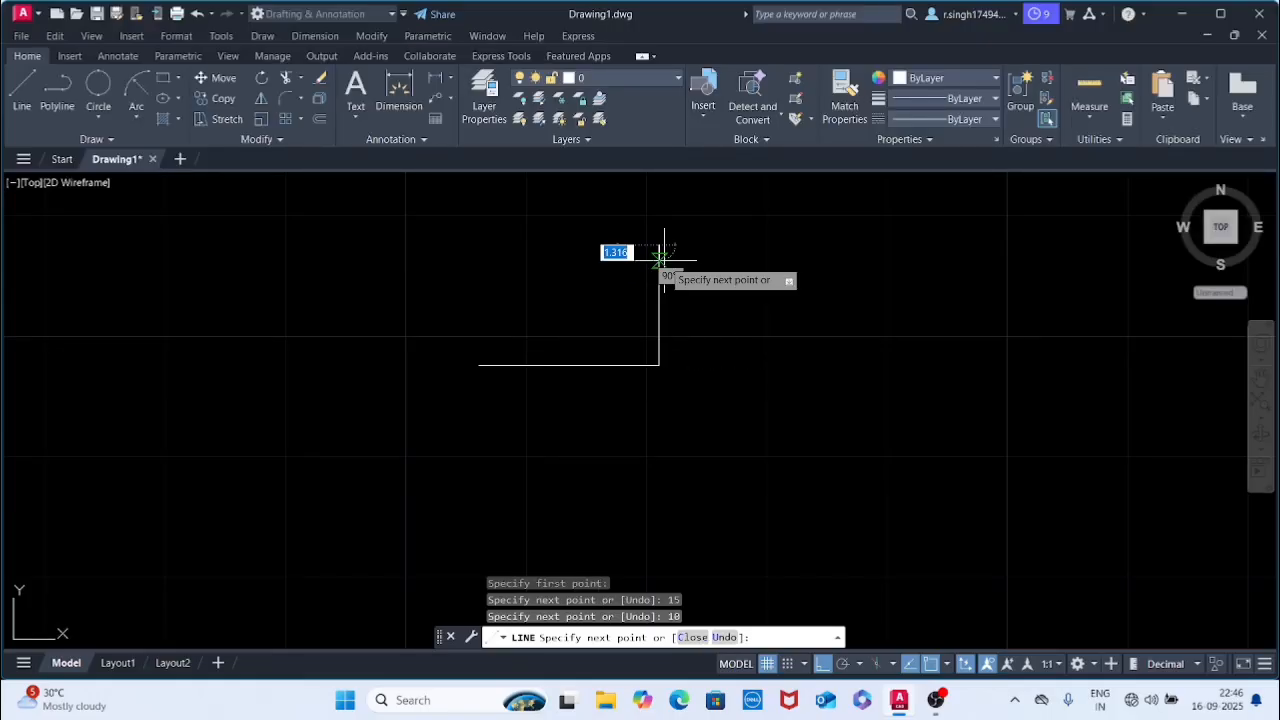
text(15)
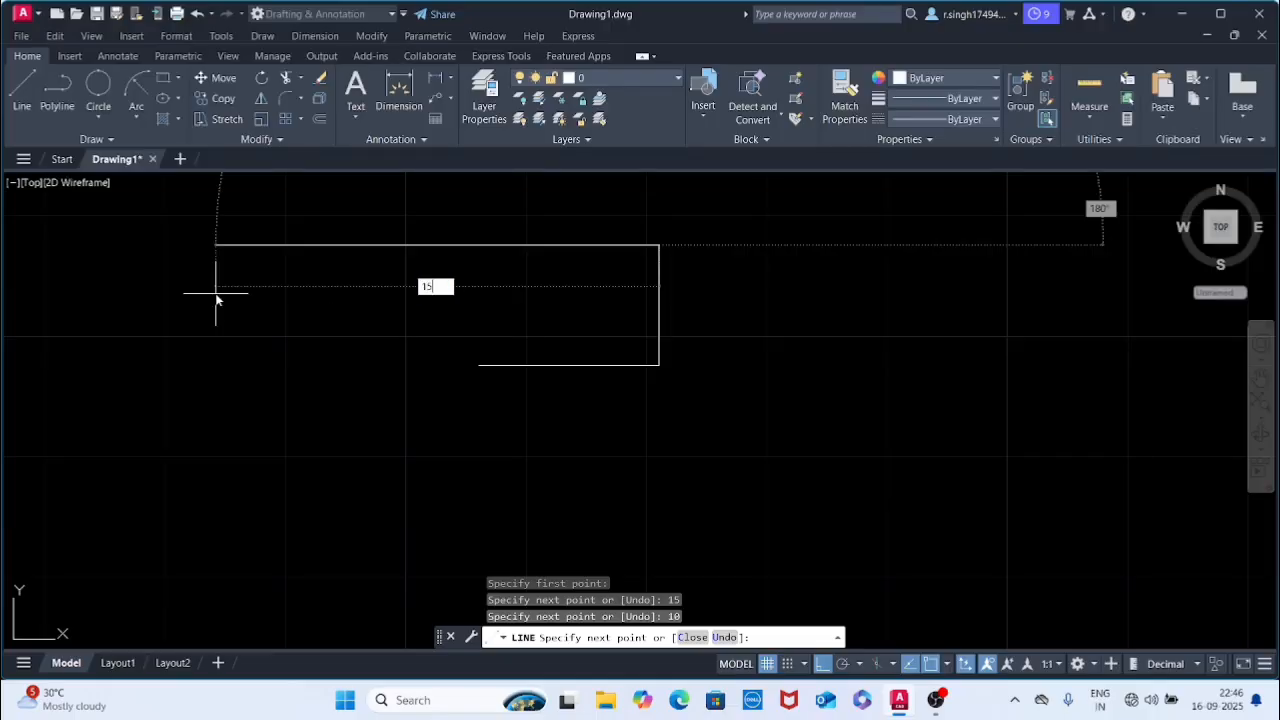
key(Return)
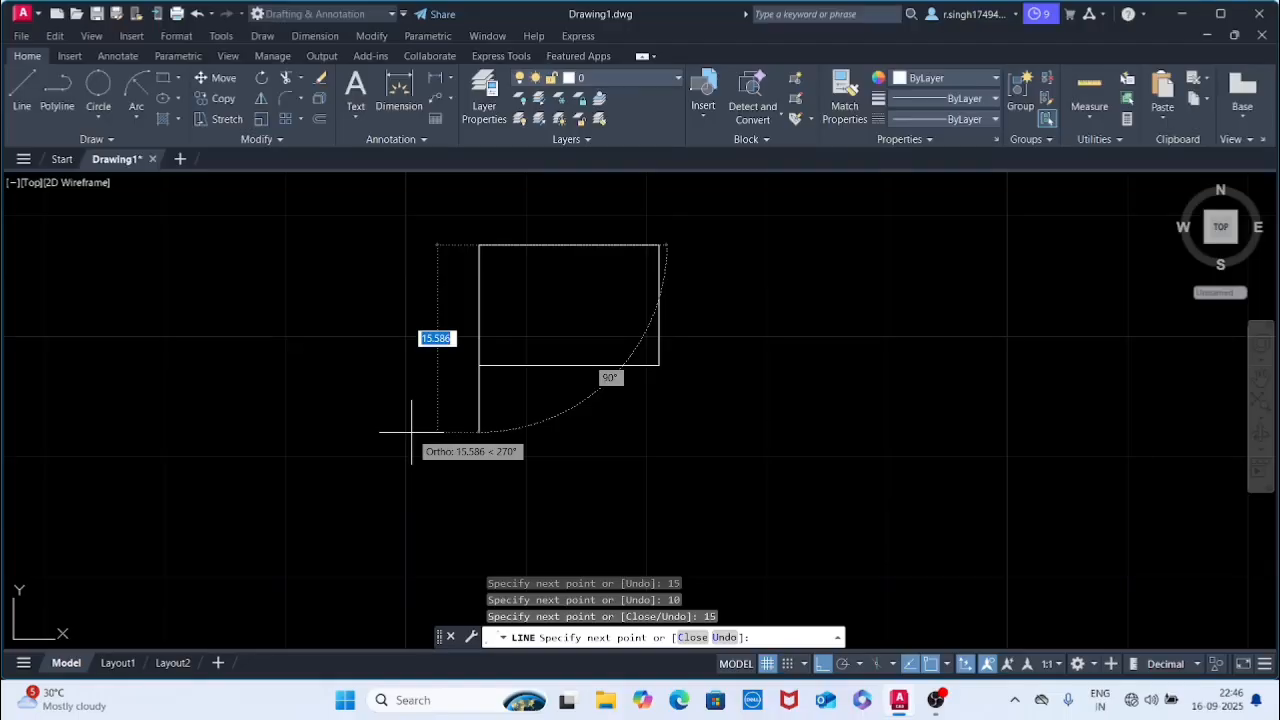
text(10)
key(Return)
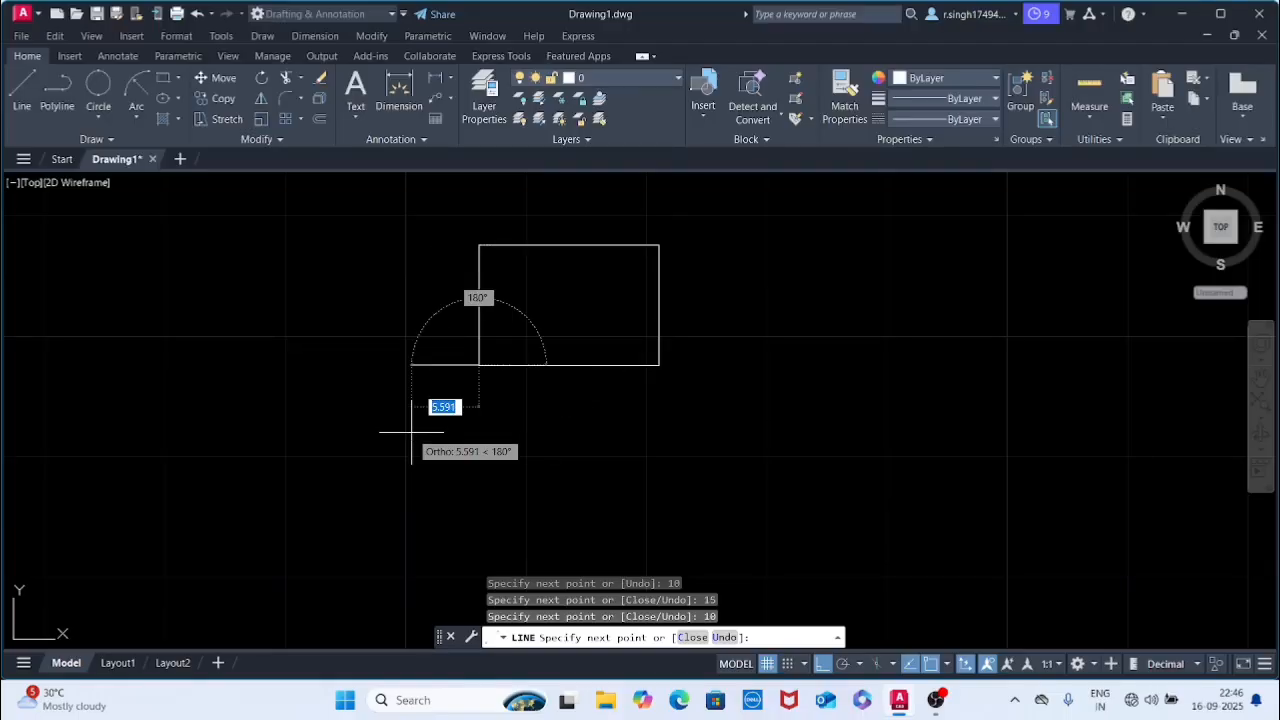
key(Escape)
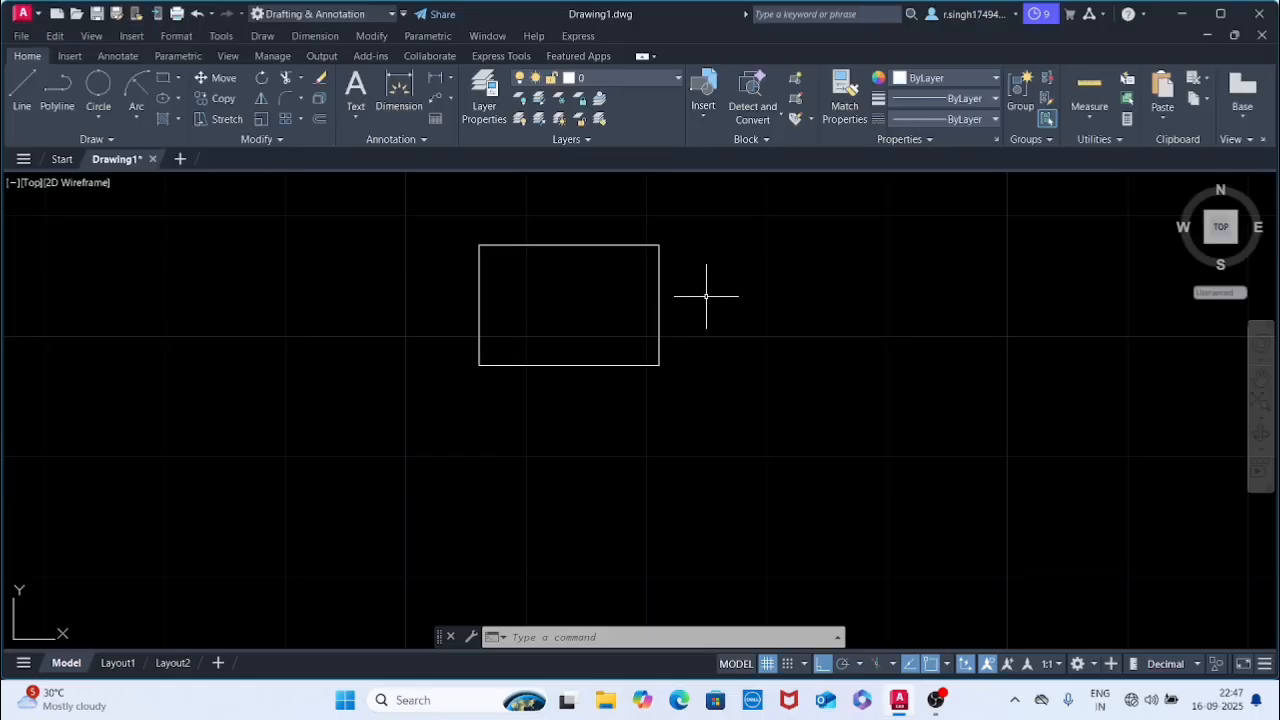
Draw a closed pentagon right of the rectangle with Ortho off, giving its first four sides a length of 8 and ending at the start point.
key(Return)
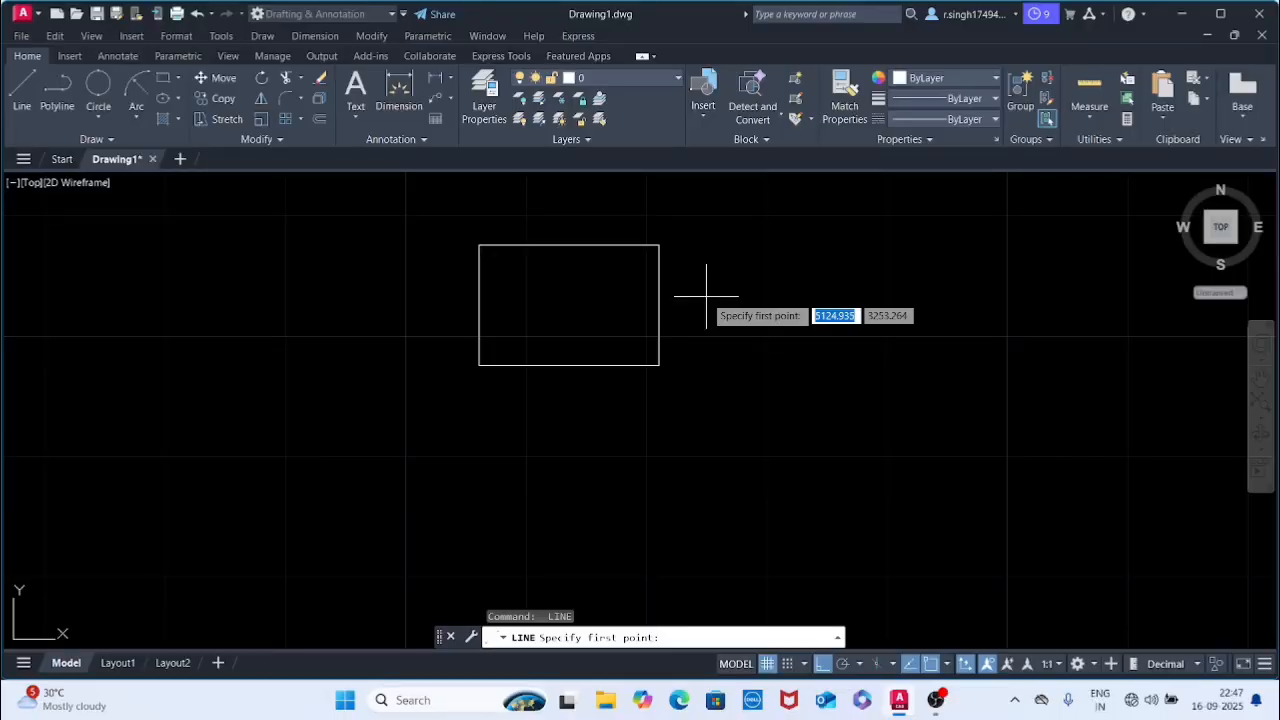
click(756, 265)
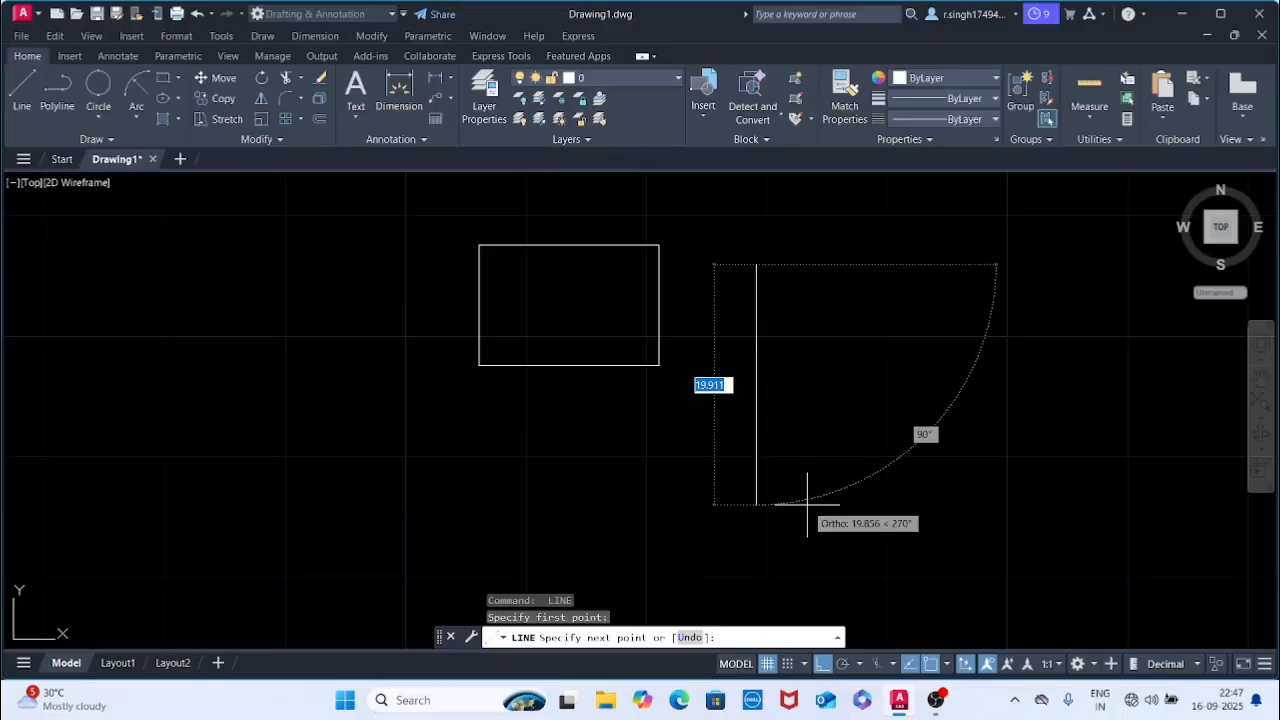
click(821, 665)
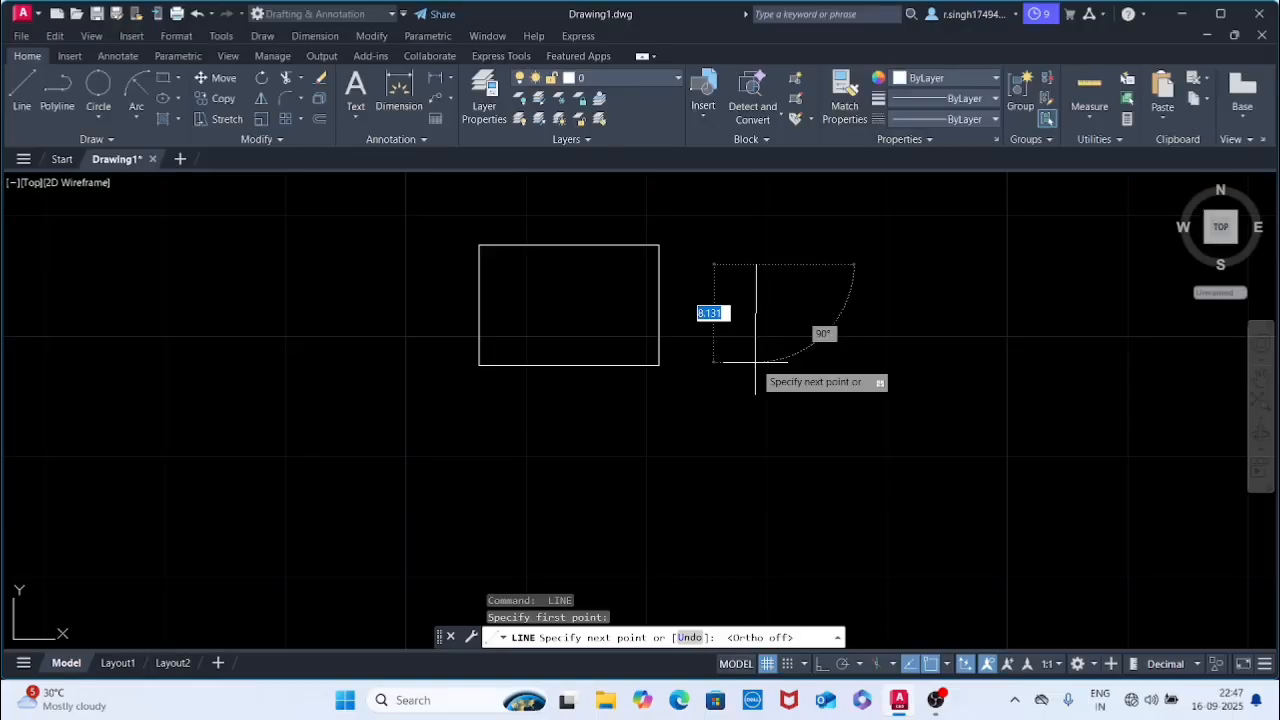
text(8)
key(Return)
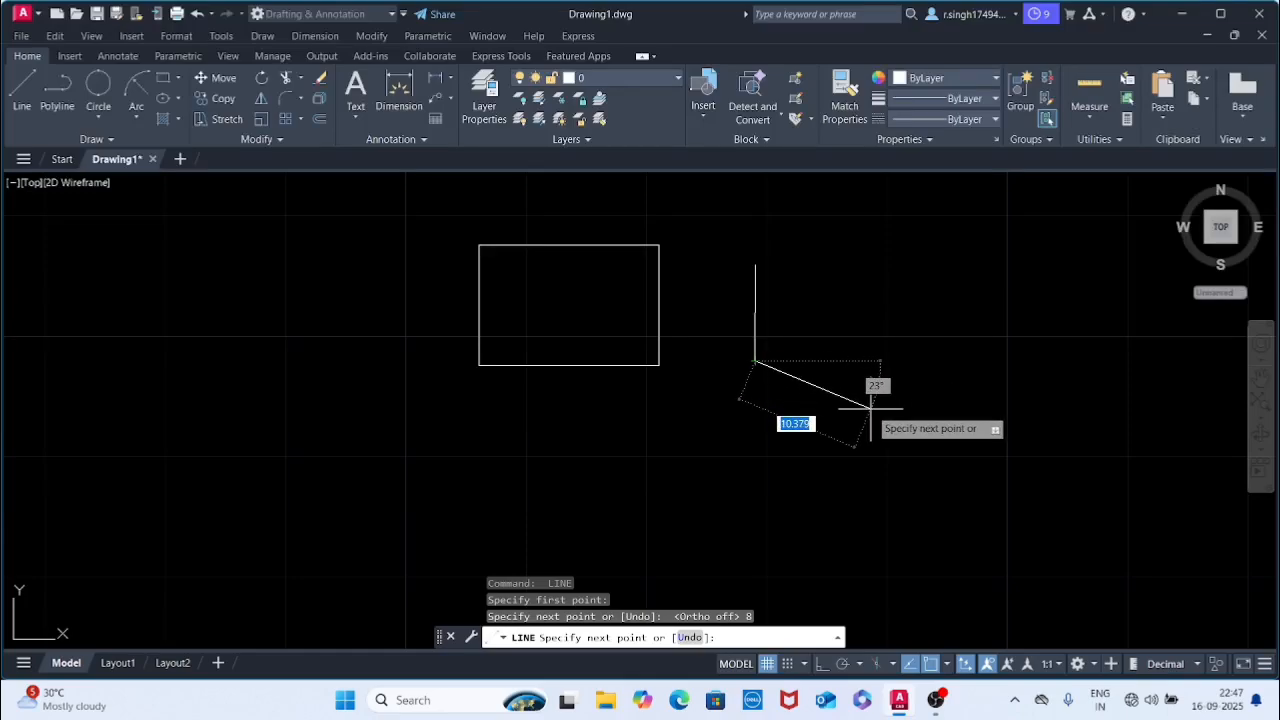
text(8)
key(Return)
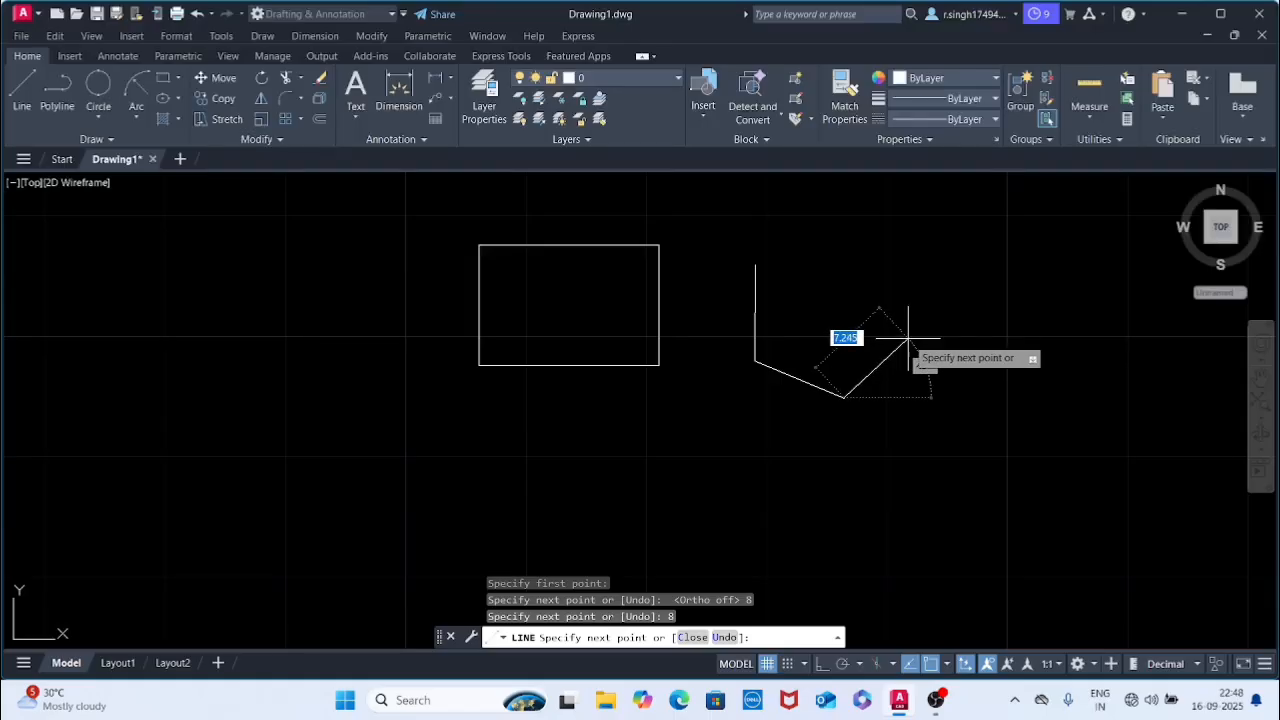
text(8)
key(Return)
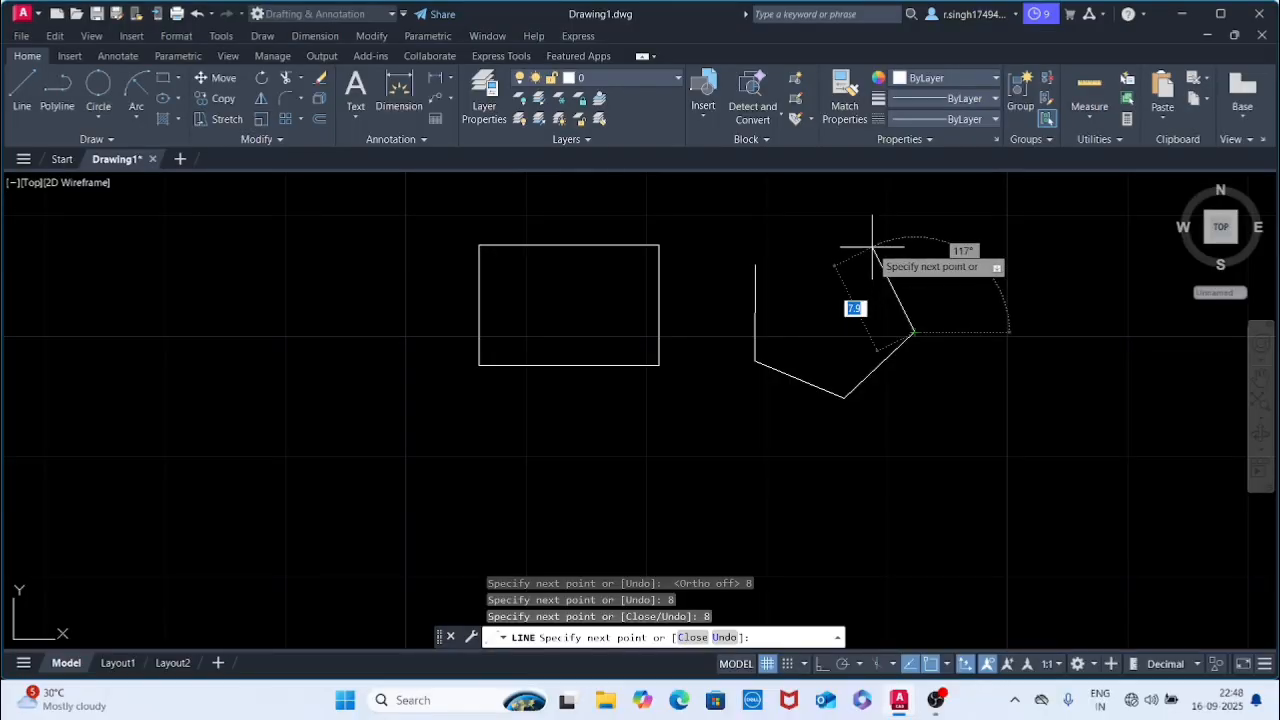
text(8)
key(Return)
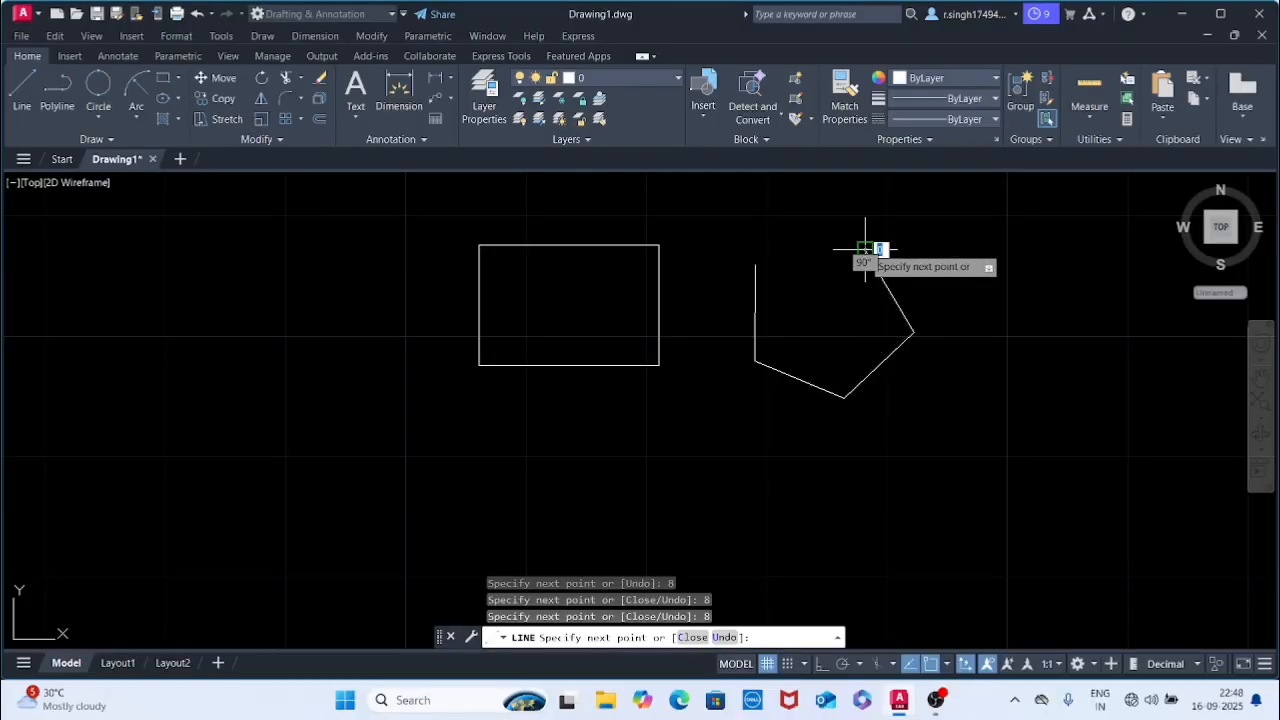
click(756, 264)
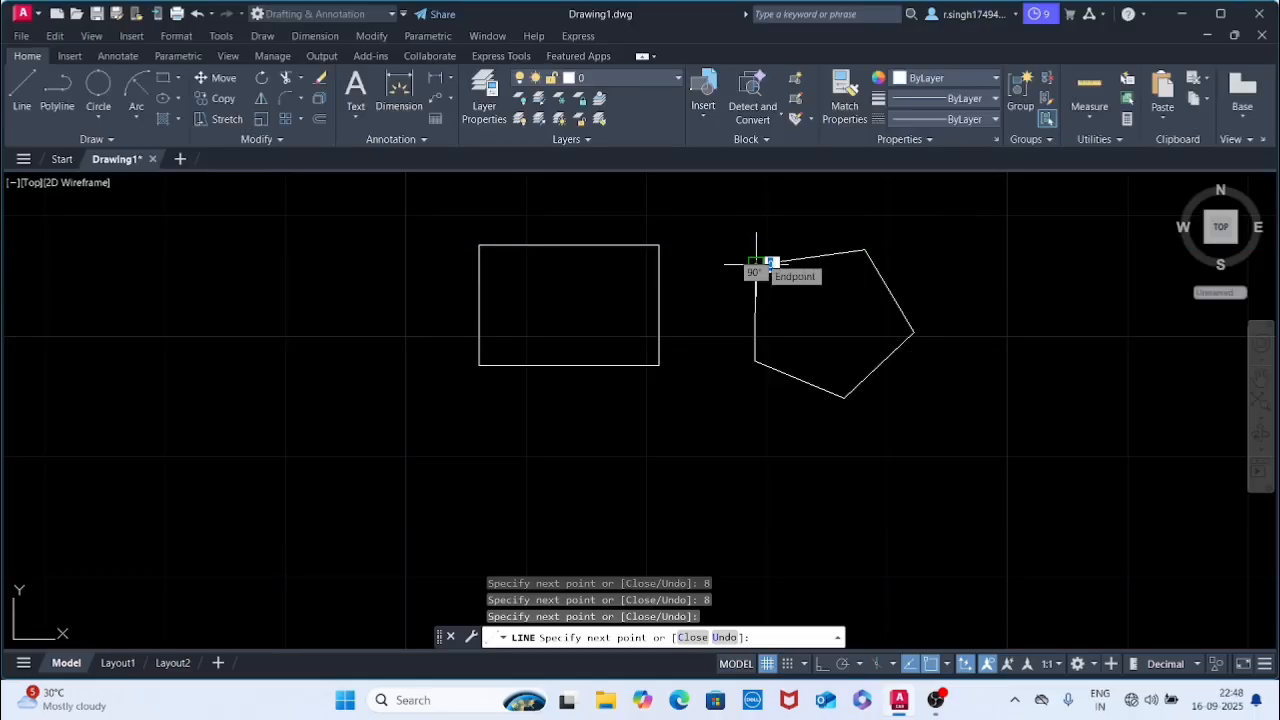
key(Escape)
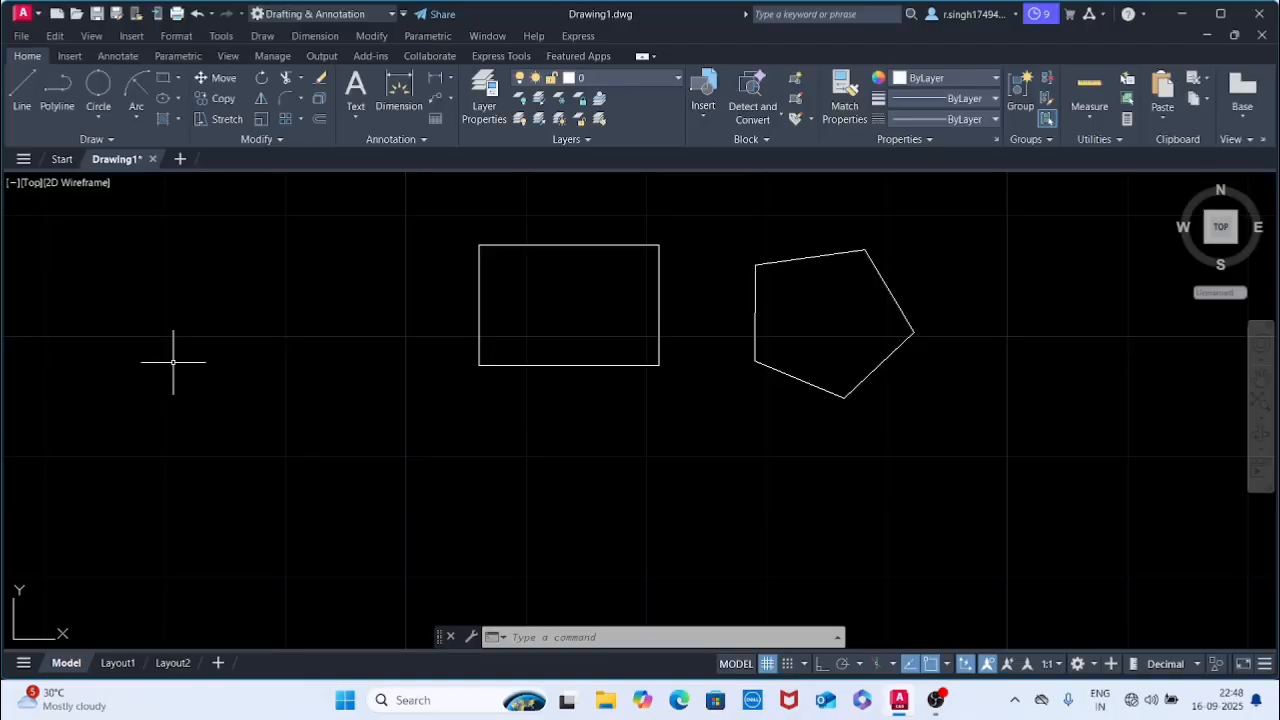
Draw a closed triangle left of the rectangle with the Line command, with a nearly horizontal base 10 units long and a freely placed apex.
text(l)
key(Return)
click(145, 432)
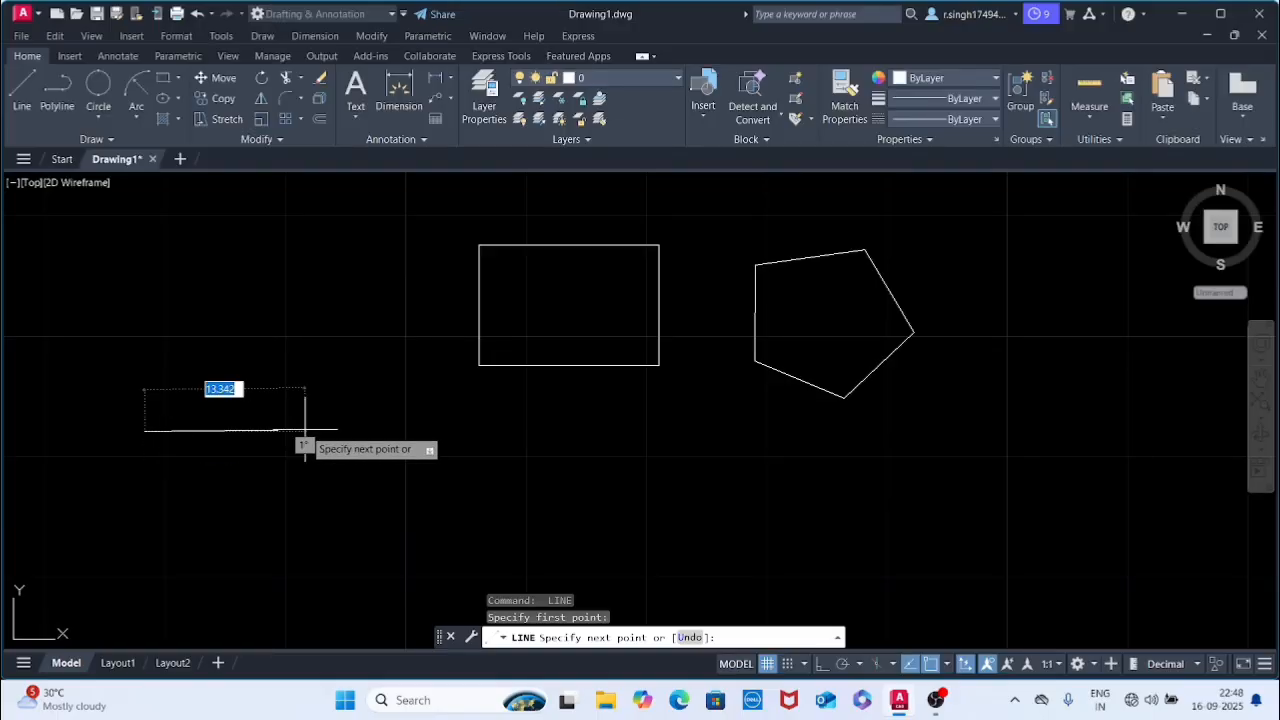
text(10)
key(Return)
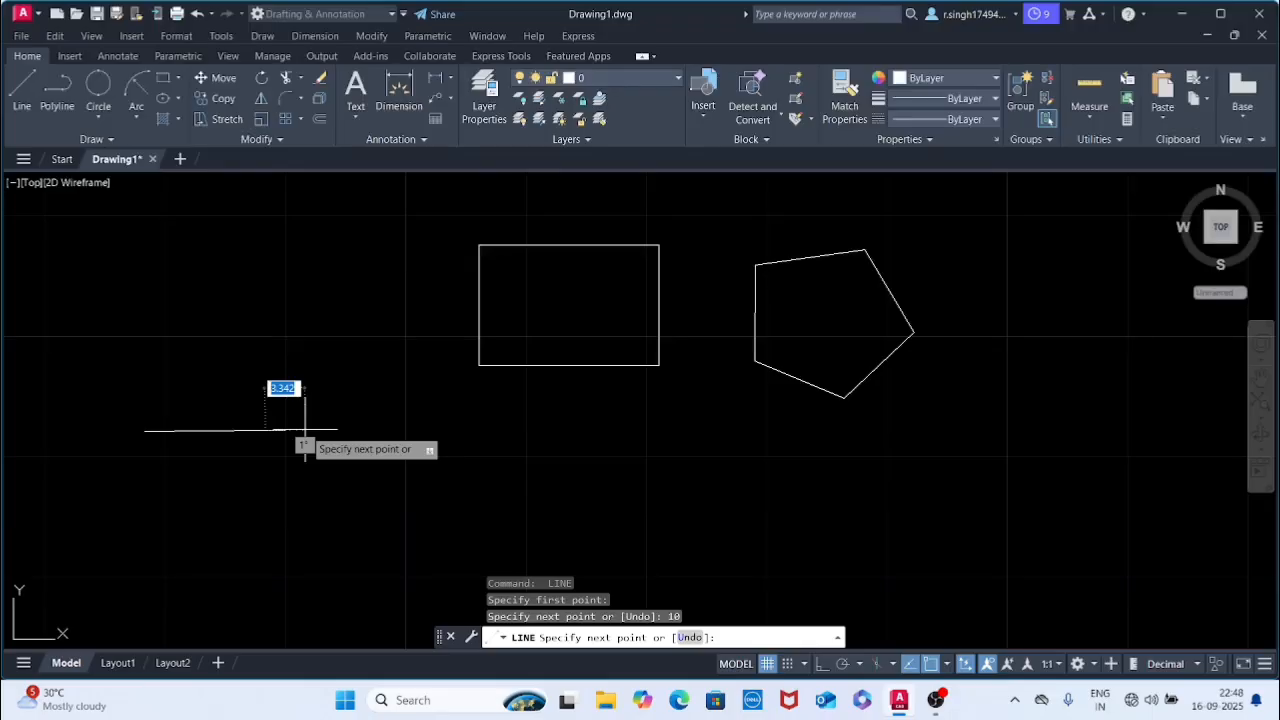
click(235, 298)
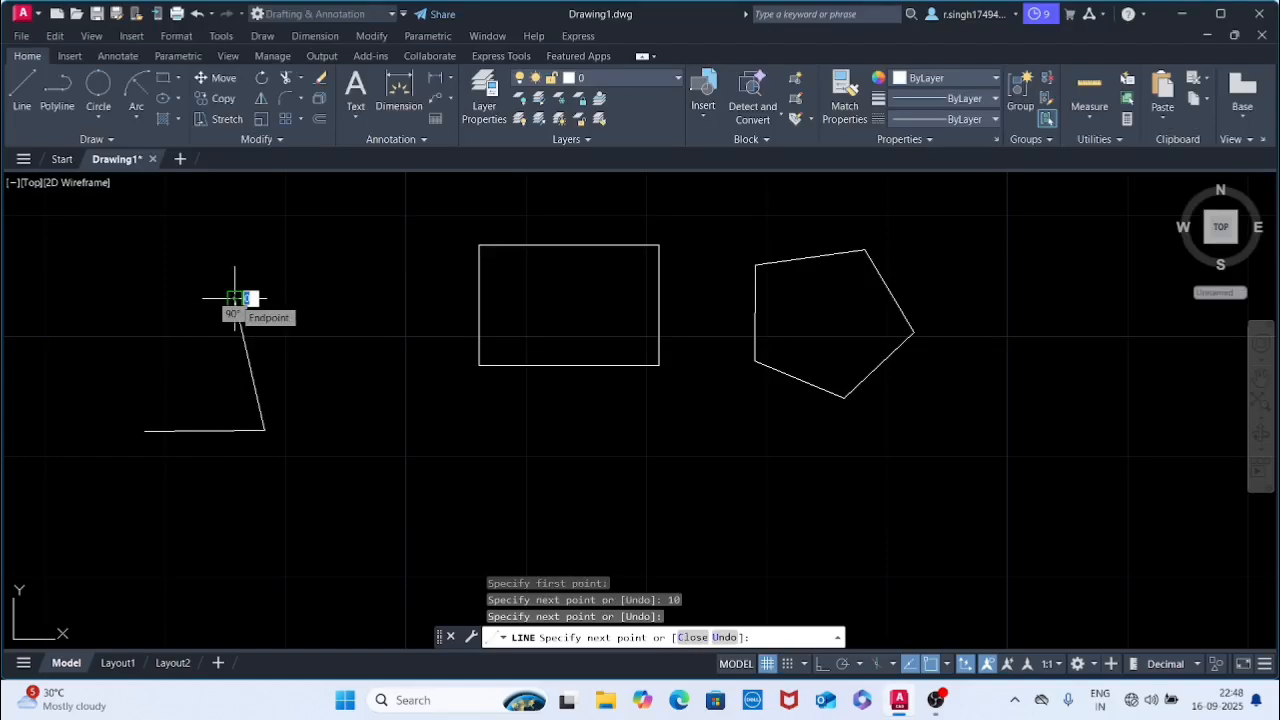
click(145, 430)
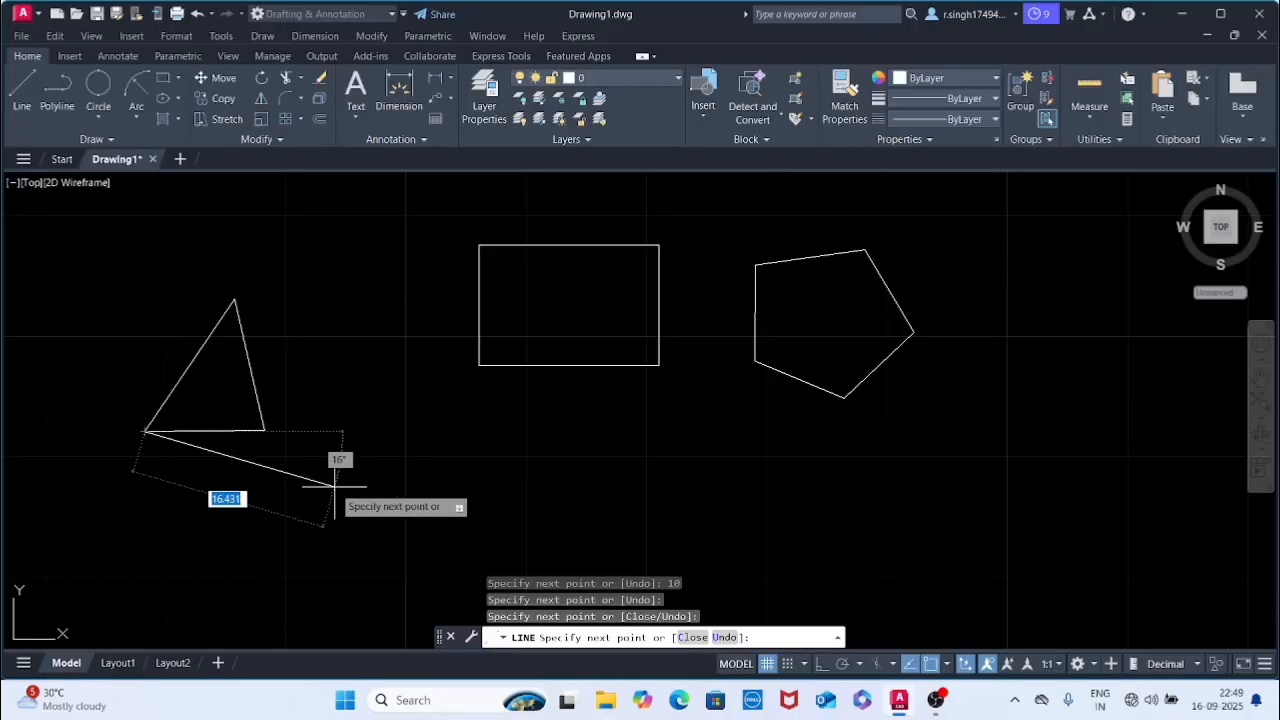
key(Escape)
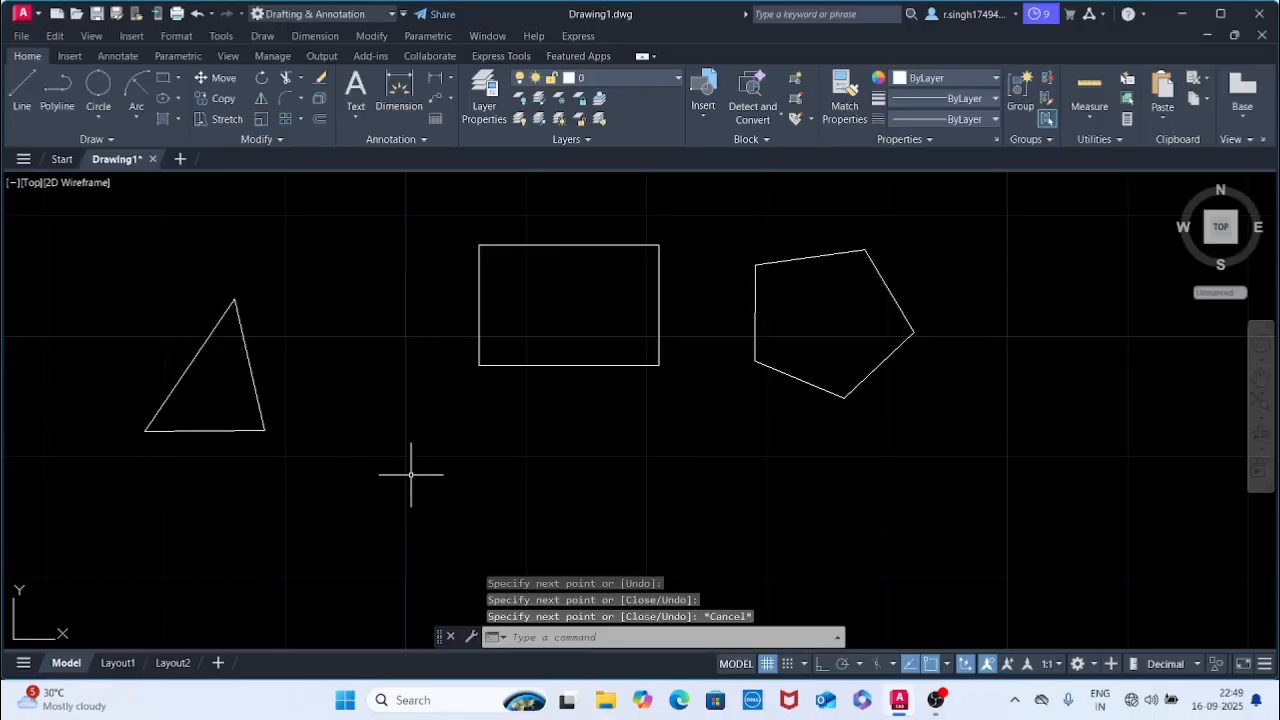
key(Return)
key(Return)
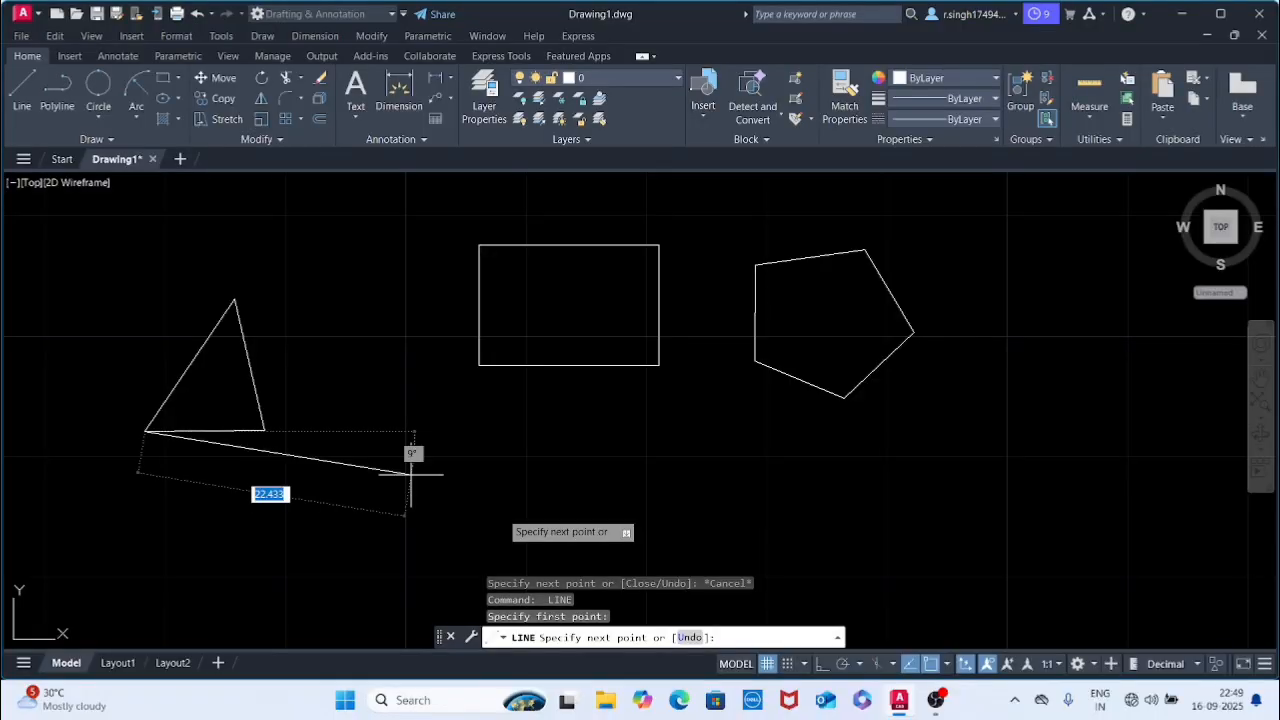
key(Escape)
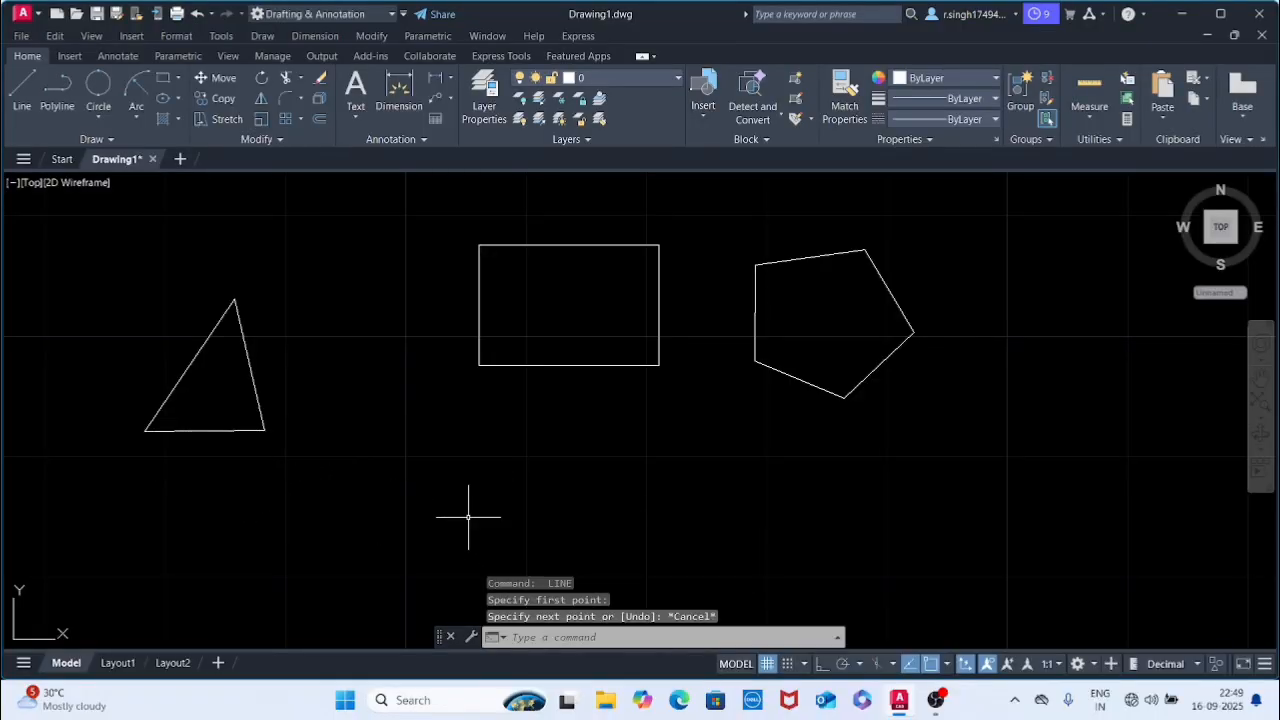
Draw a closed, irregular six-sided shape freehand below the rectangle with the Line command.
click(28, 104)
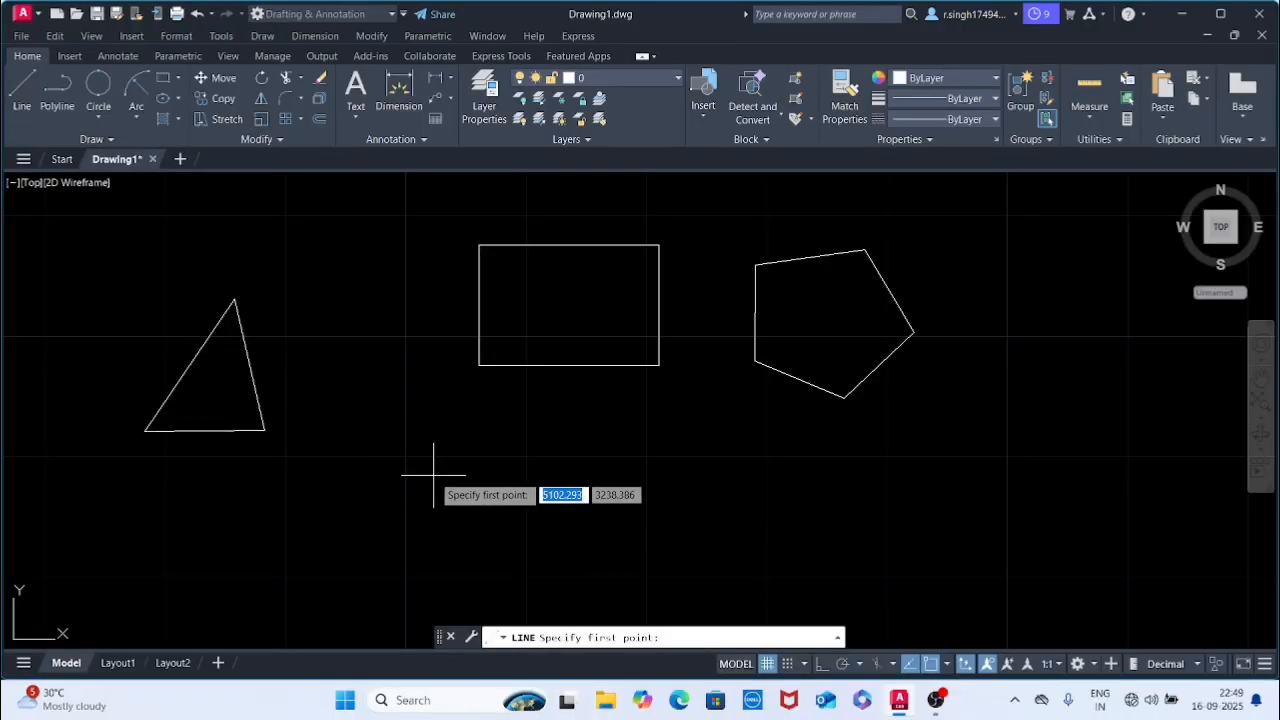
click(465, 465)
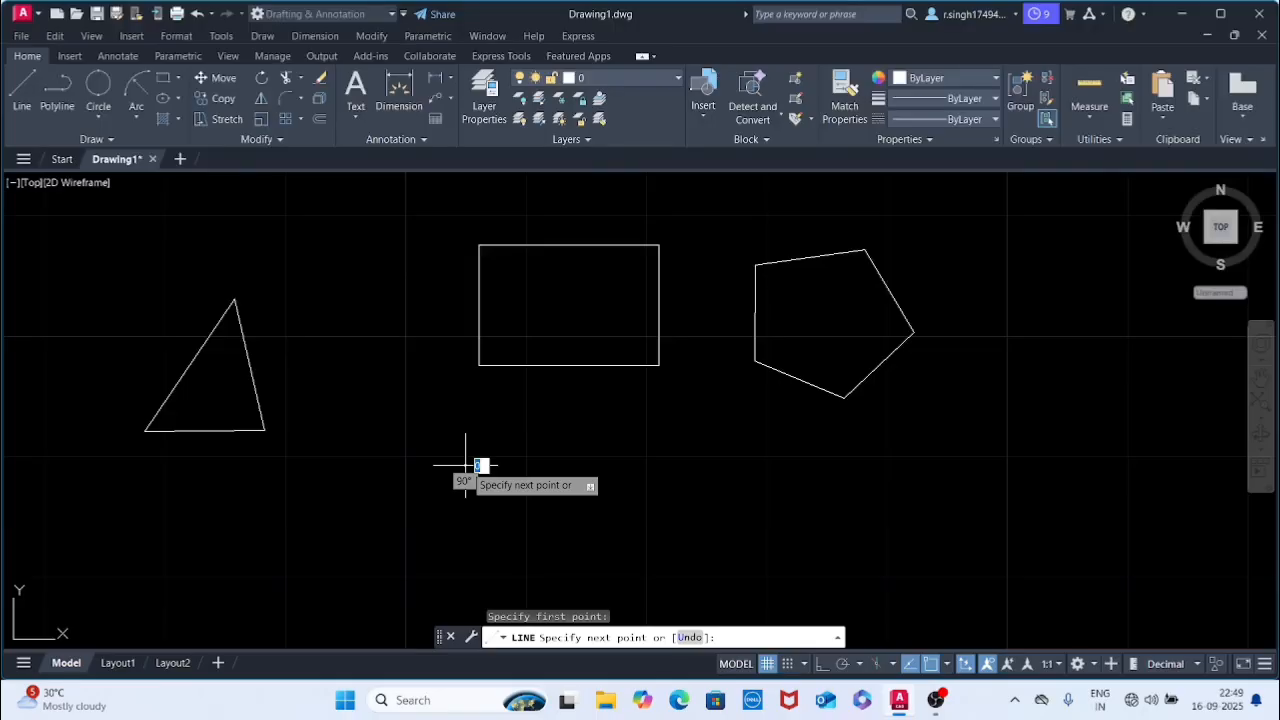
click(421, 538)
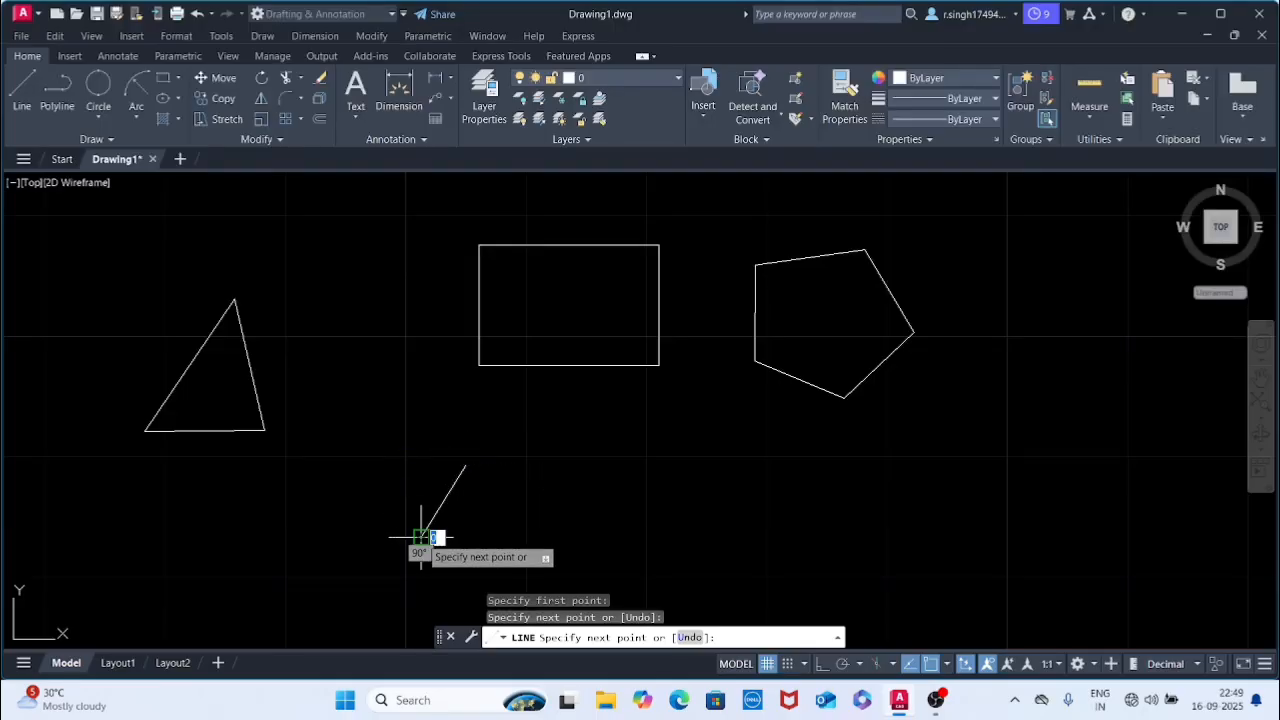
click(535, 561)
click(651, 486)
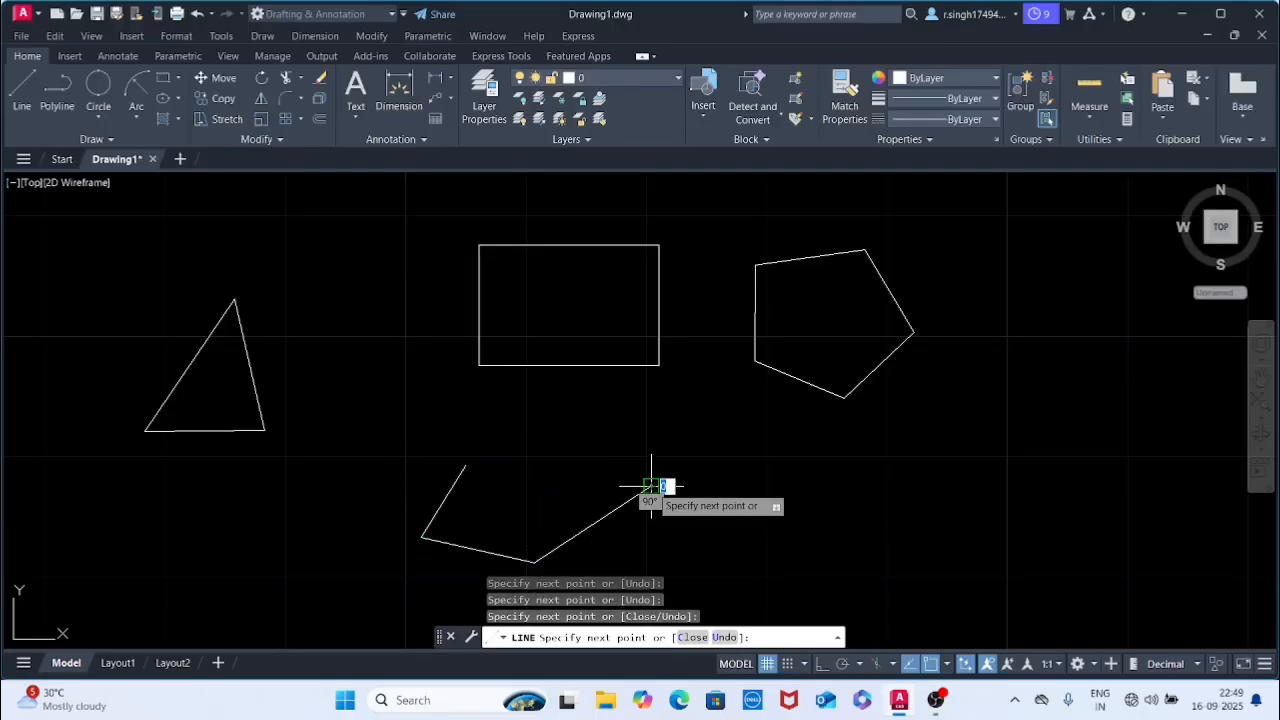
click(591, 390)
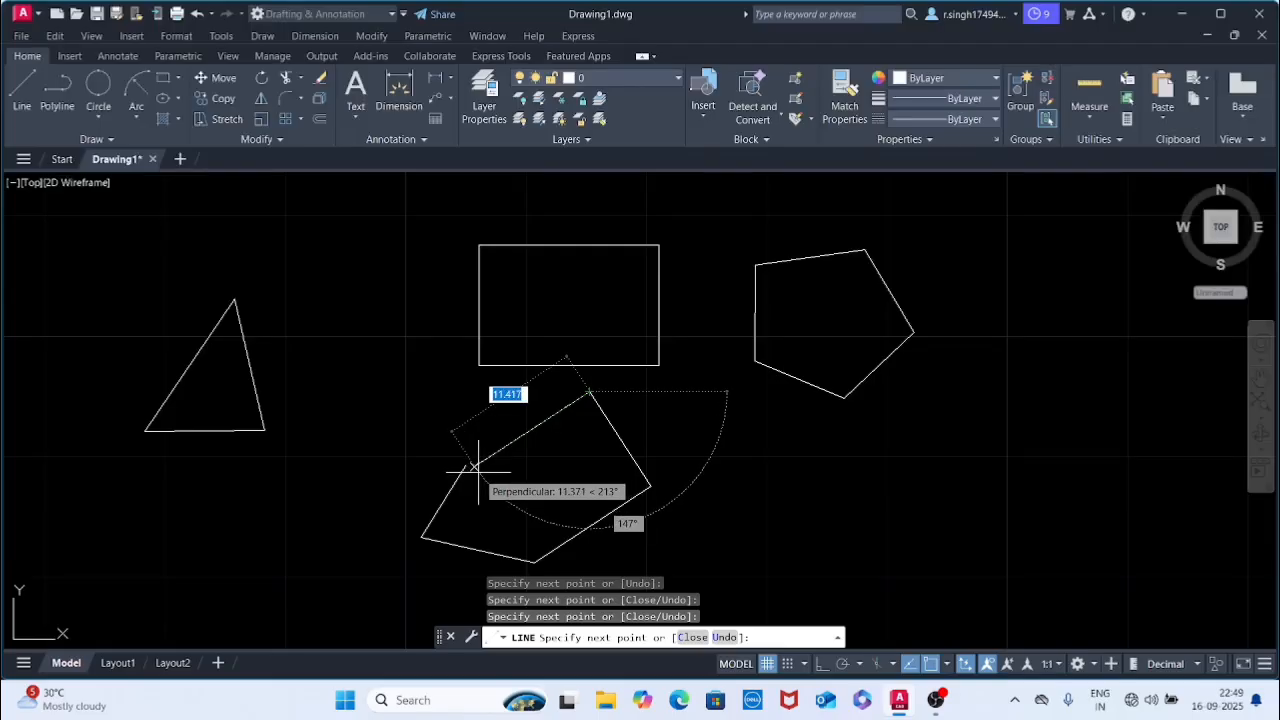
click(465, 391)
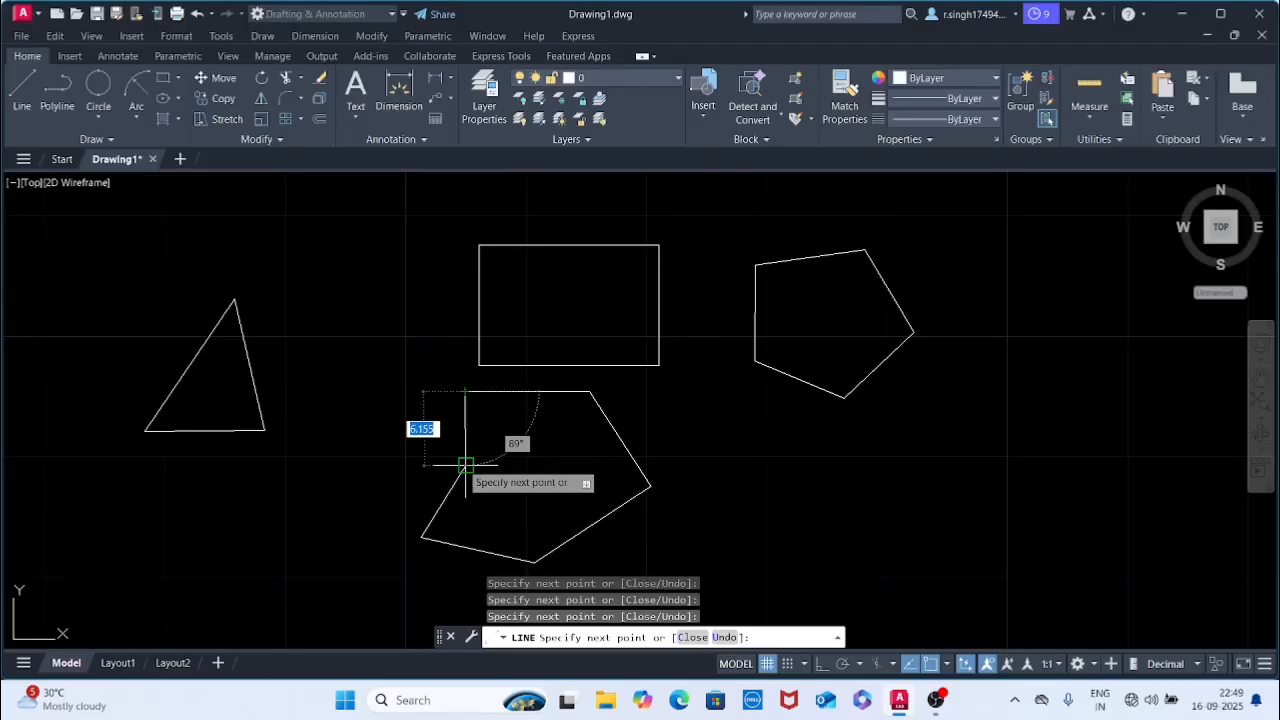
click(465, 465)
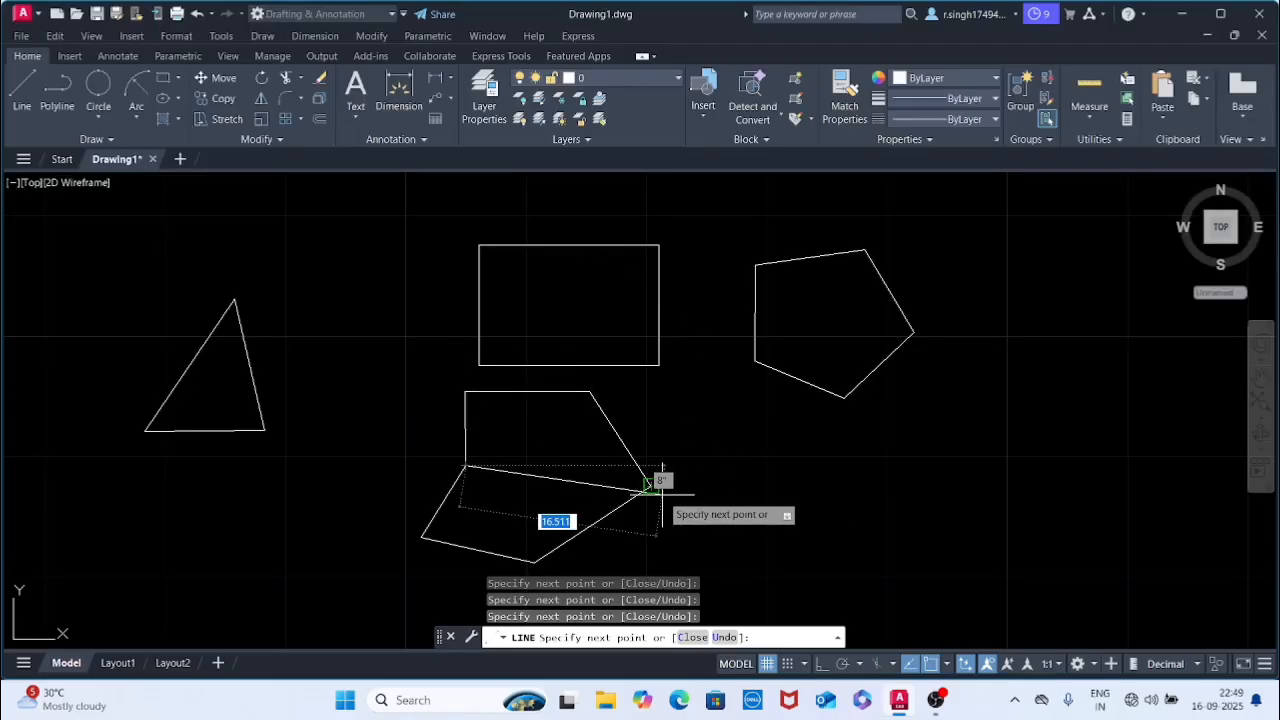
key(Escape)
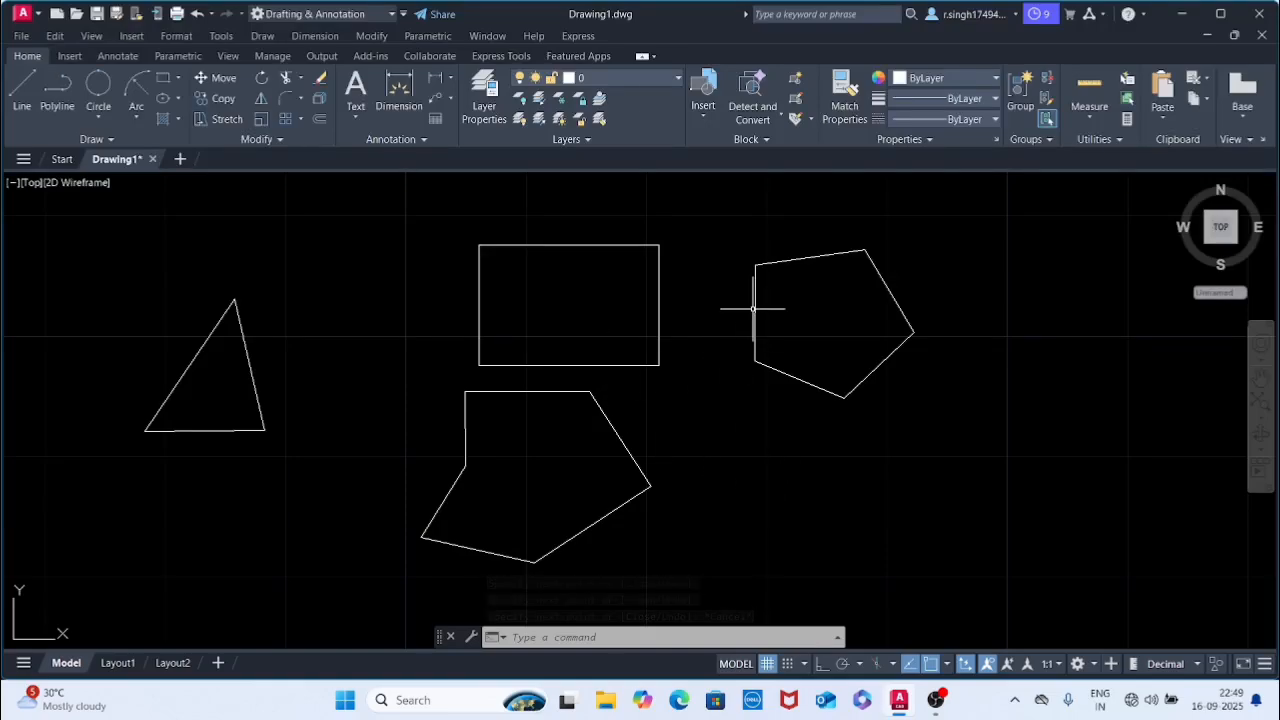
Erase all five lines of the pentagon right of the rectangle.
mouse_move(727, 228)
mouse_down()
mouse_move(857, 434)
mouse_move(875, 440)
mouse_up()
key(Delete)
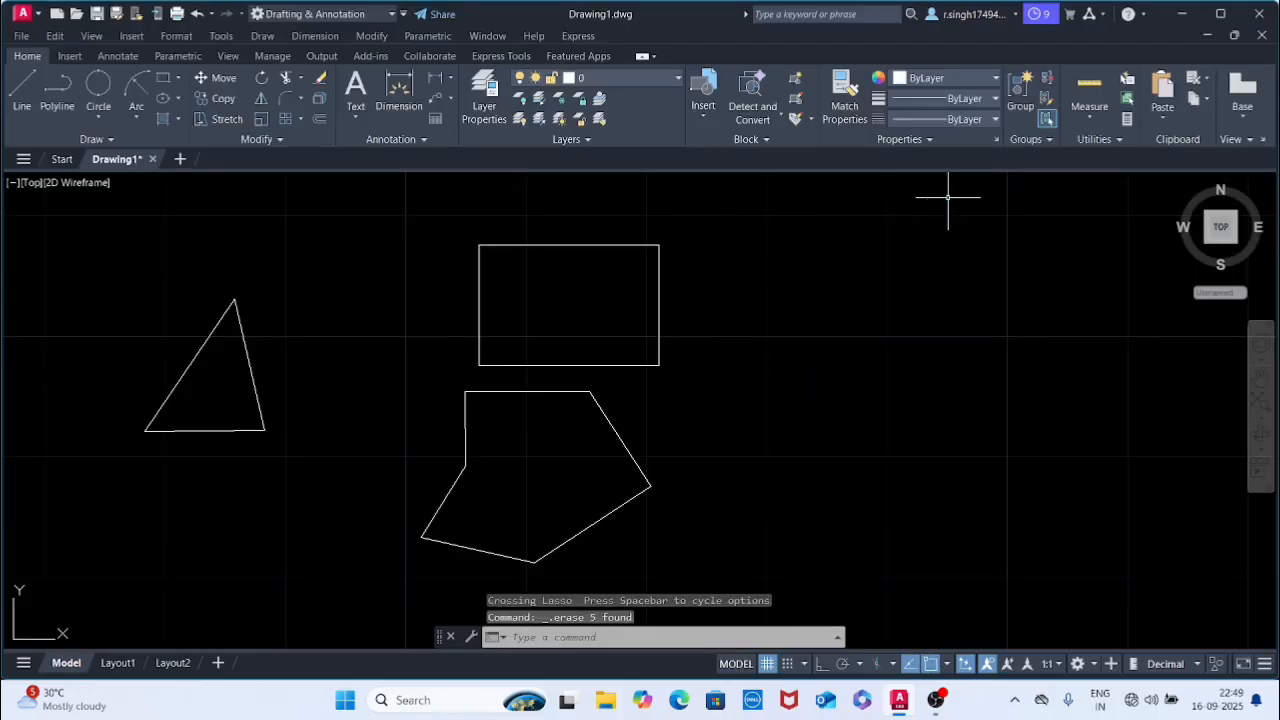
With Ortho on, draw lines 6, 4 and 6 units long forming a box against the rectangle's right edge, starting 3 units above its lower-right corner.
click(28, 90)
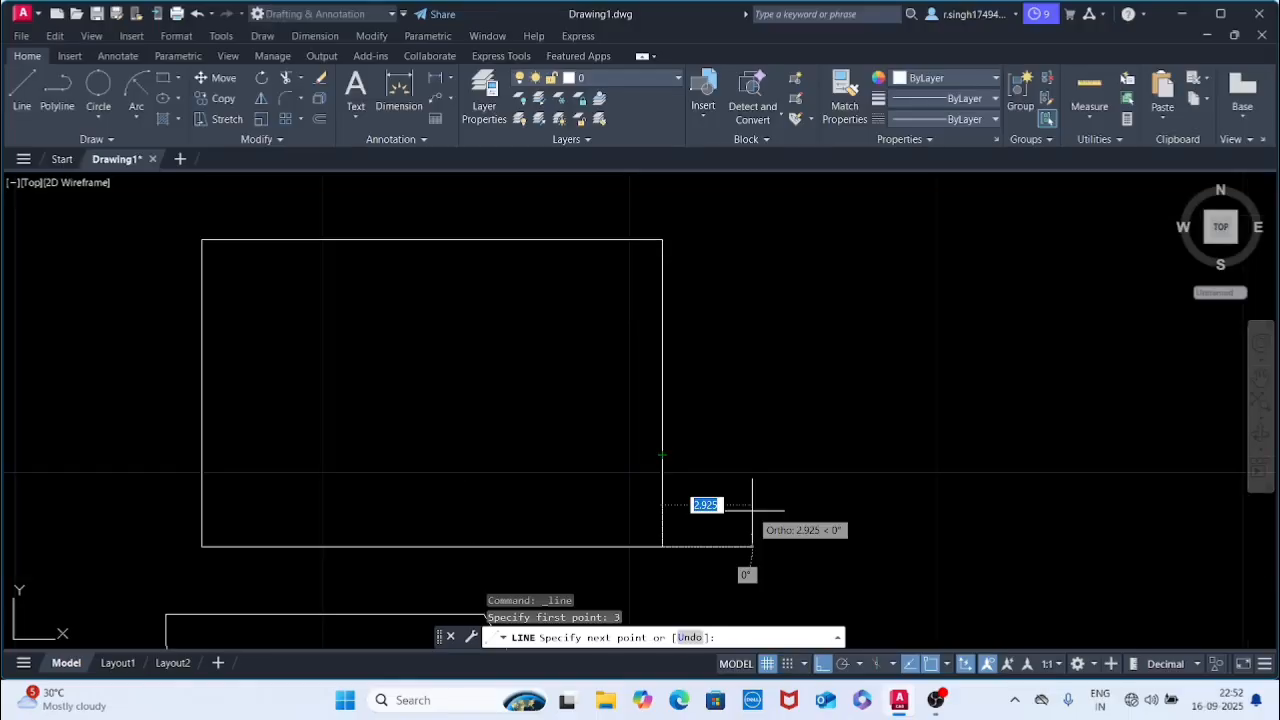
key(Escape)
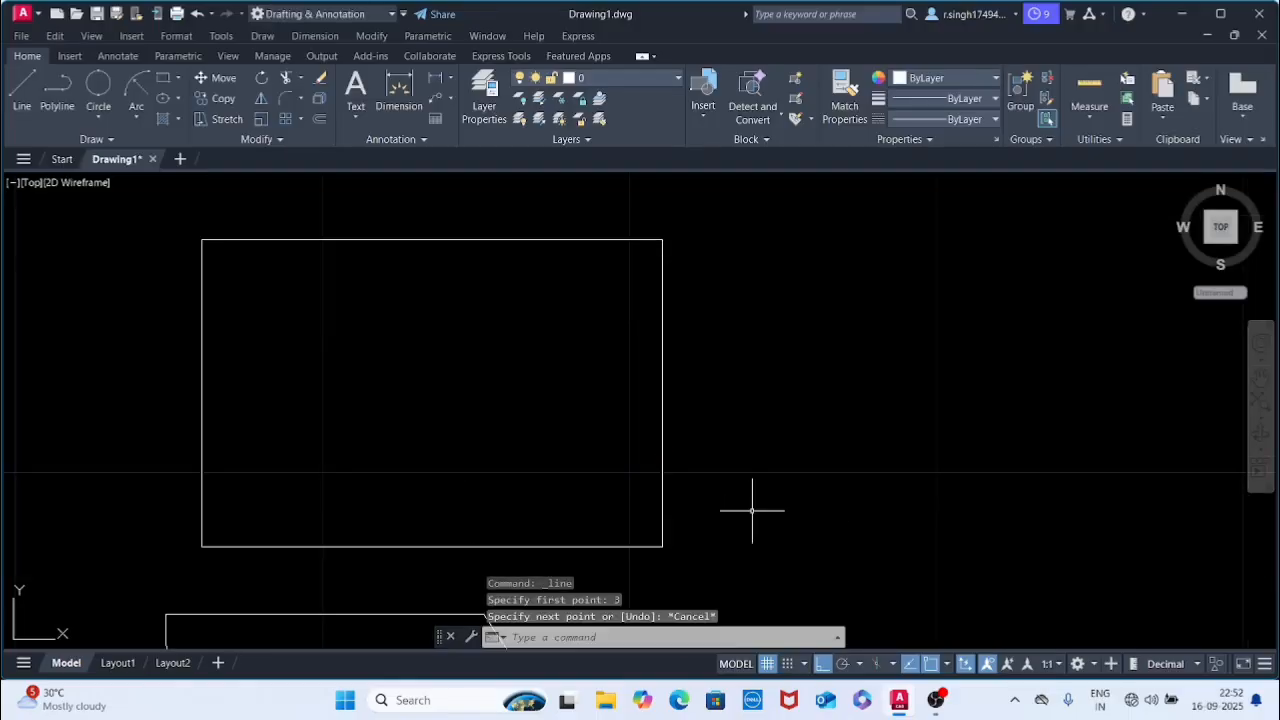
click(20, 92)
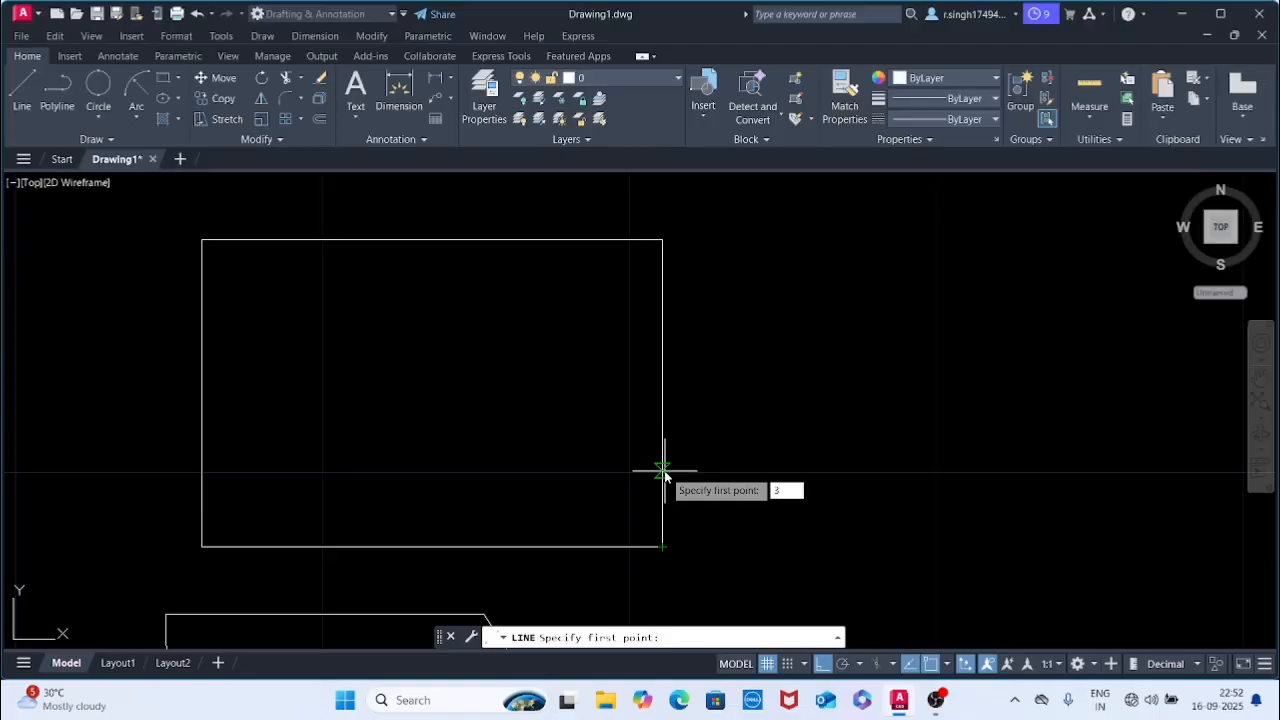
key(Return)
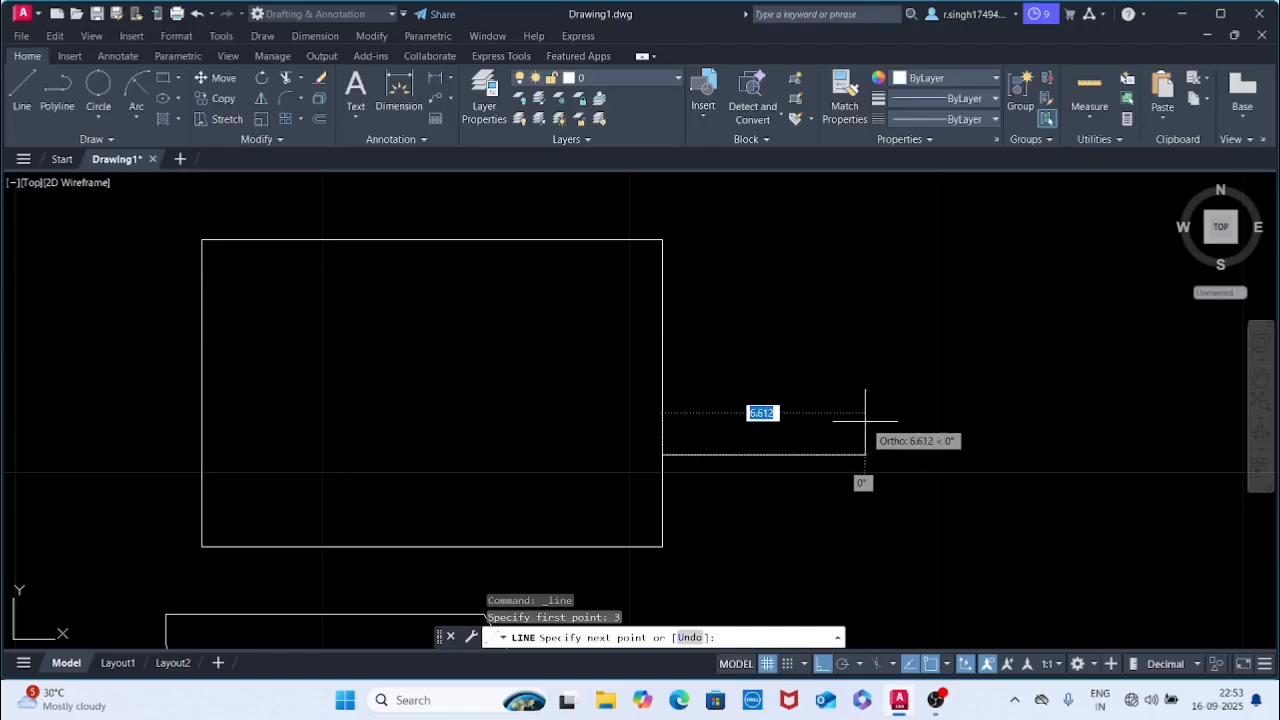
text(6)
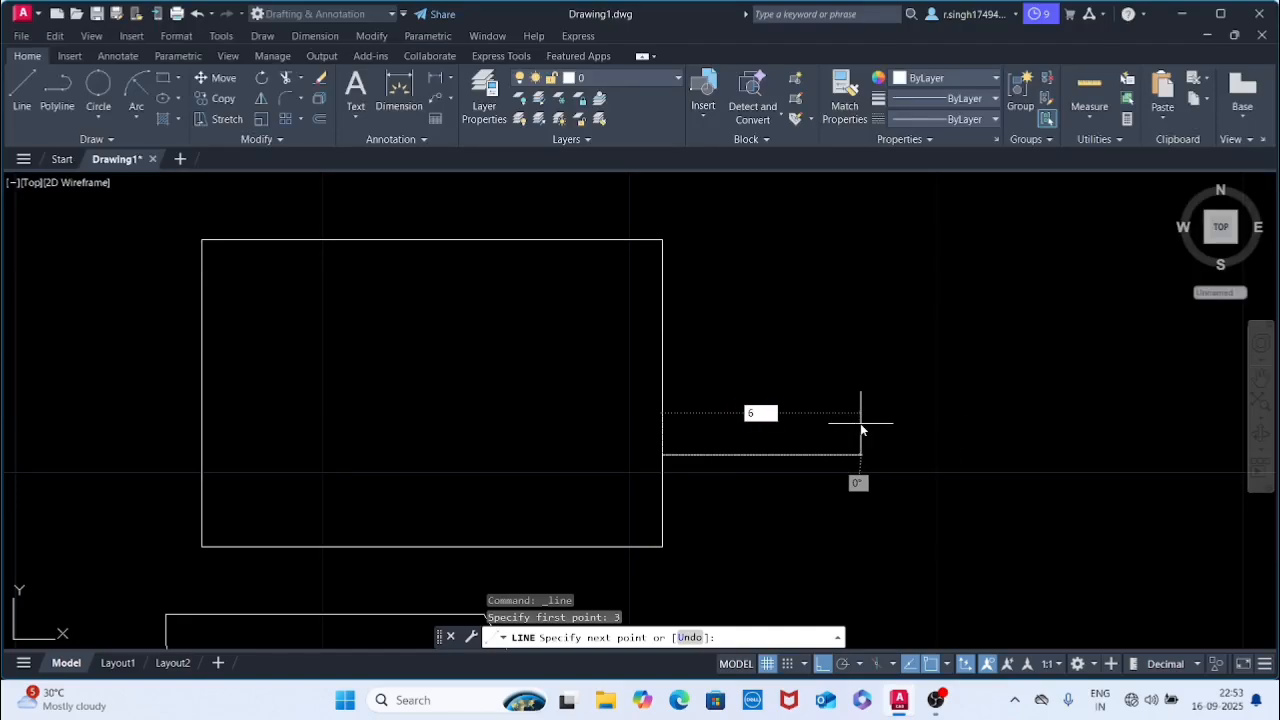
key(Return)
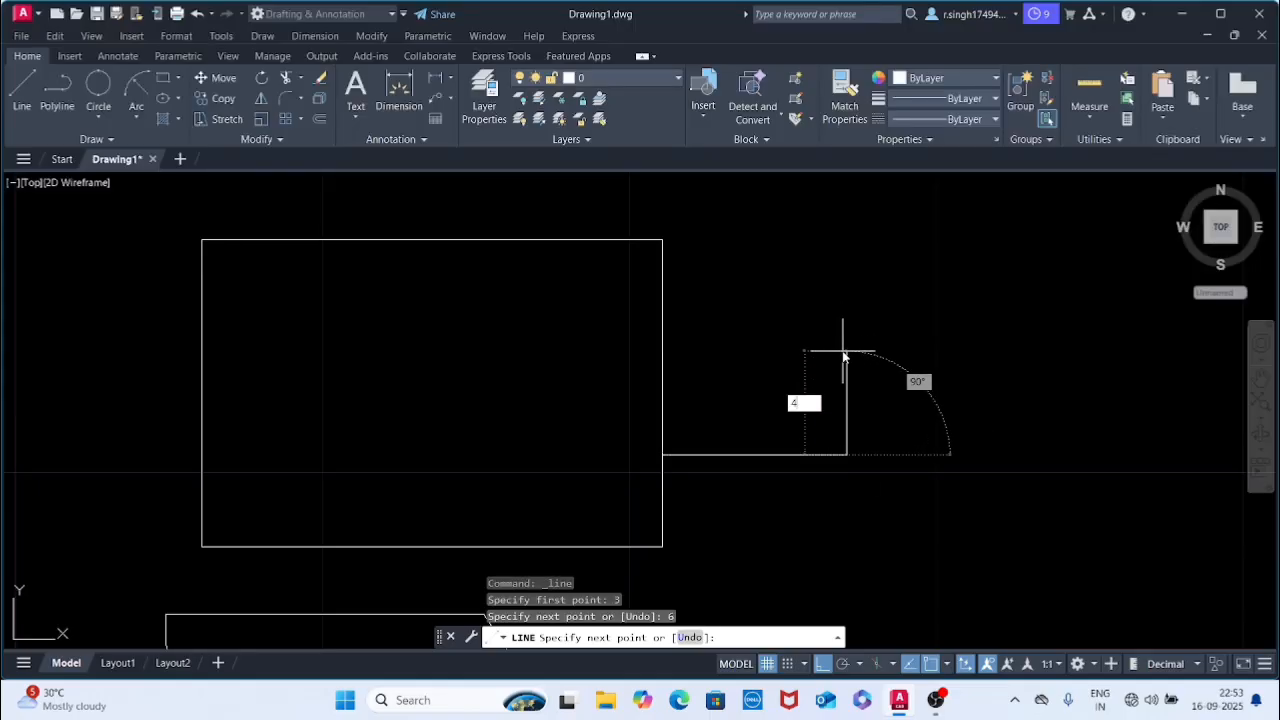
key(Return)
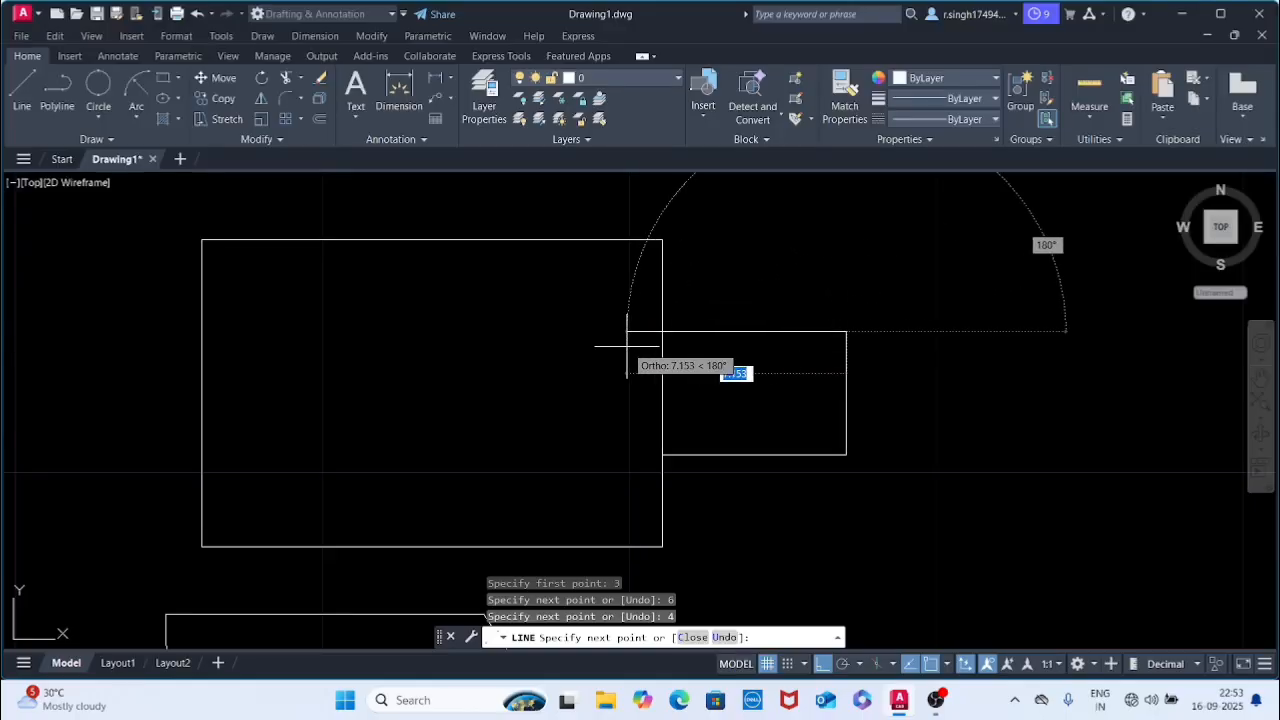
key(Return)
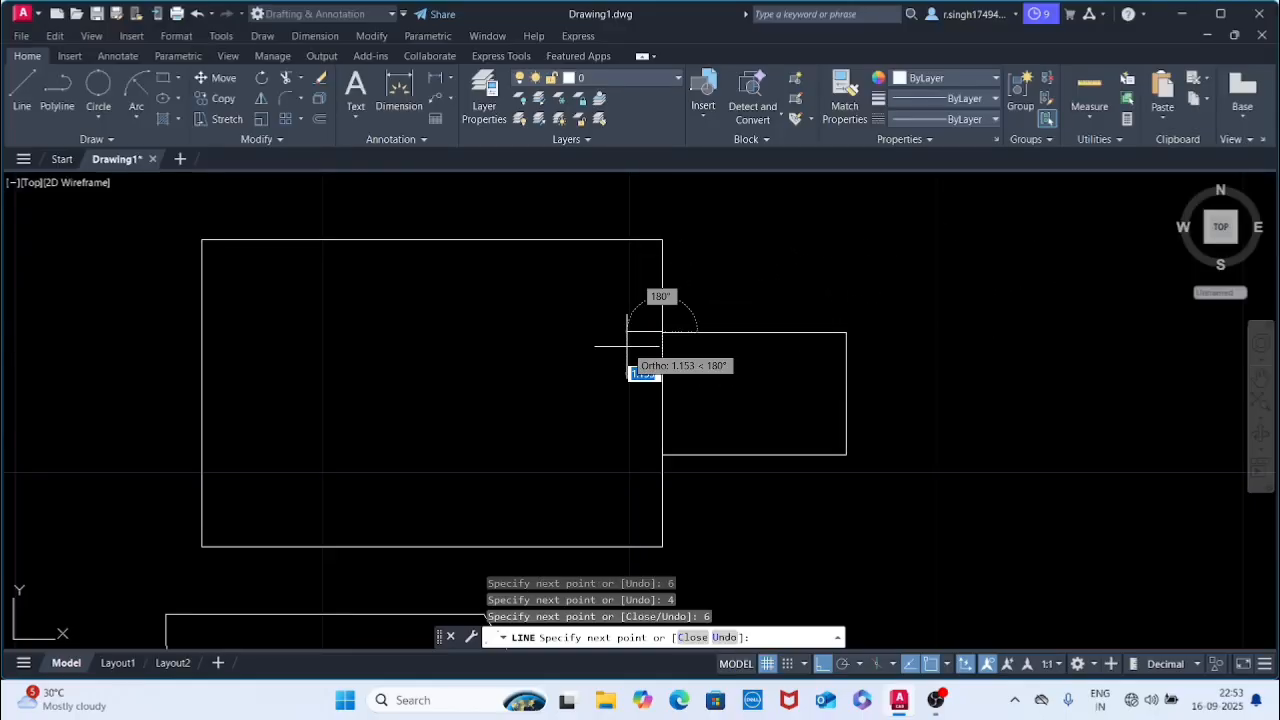
key(Escape)
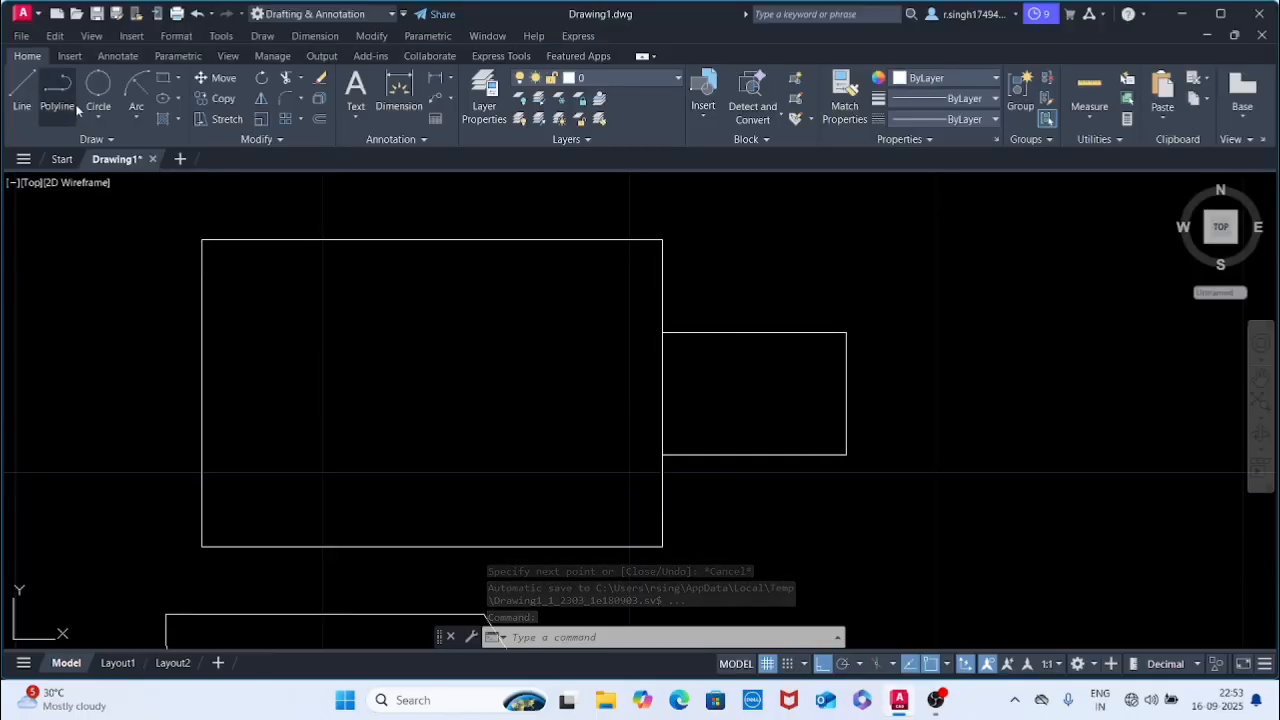
Draw a closed four-sided shape with the Line command, giving it vertical sides, a horizontal base and a slanted top edge, and check its base as a separate line.
click(22, 92)
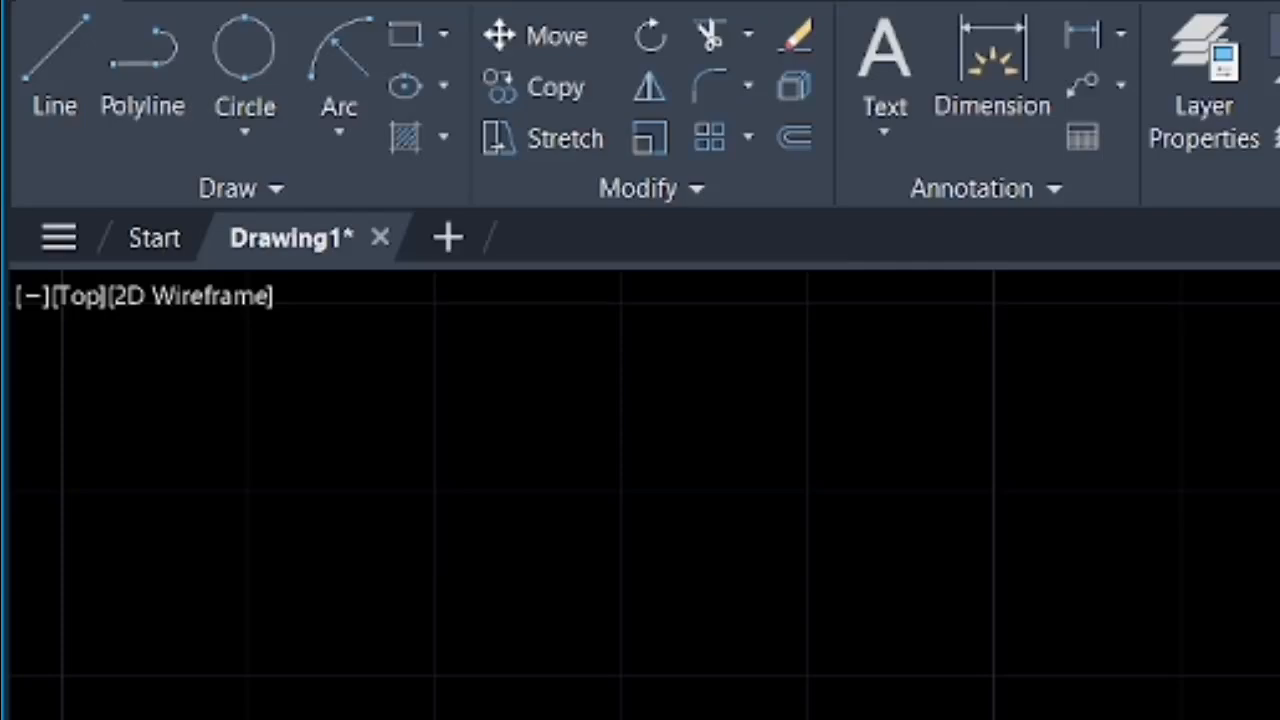
click(175, 90)
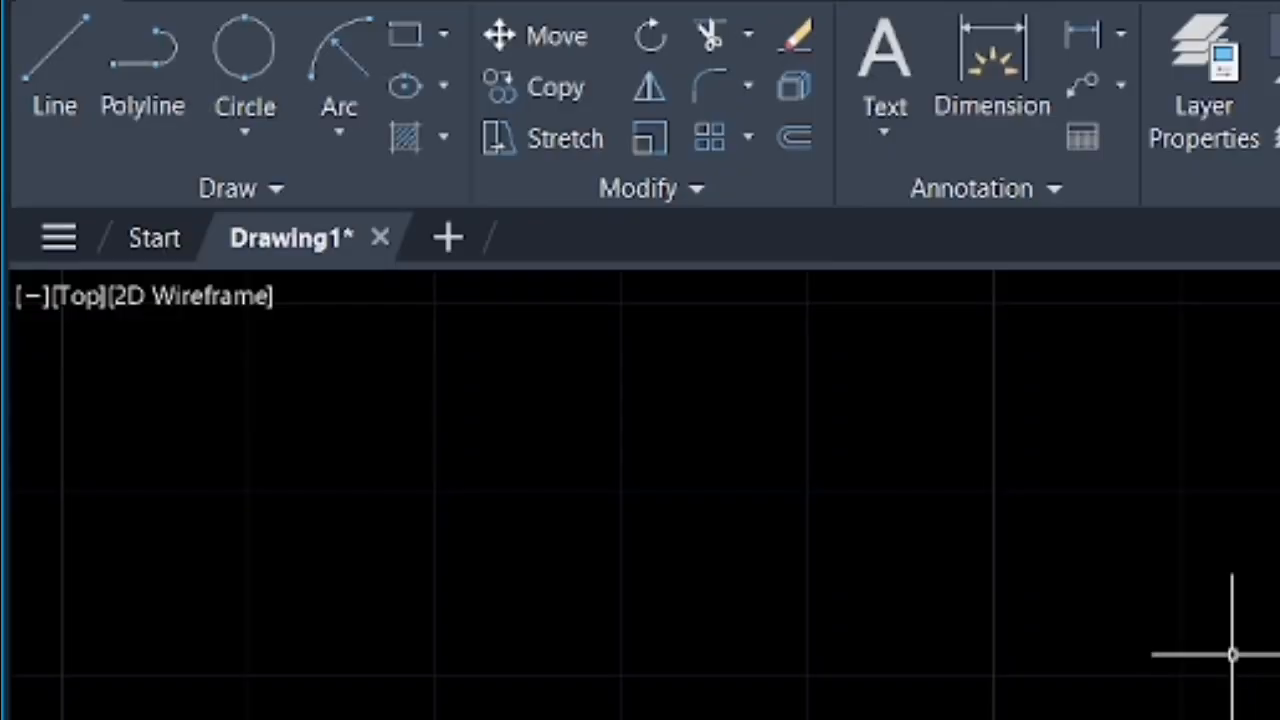
click(37, 55)
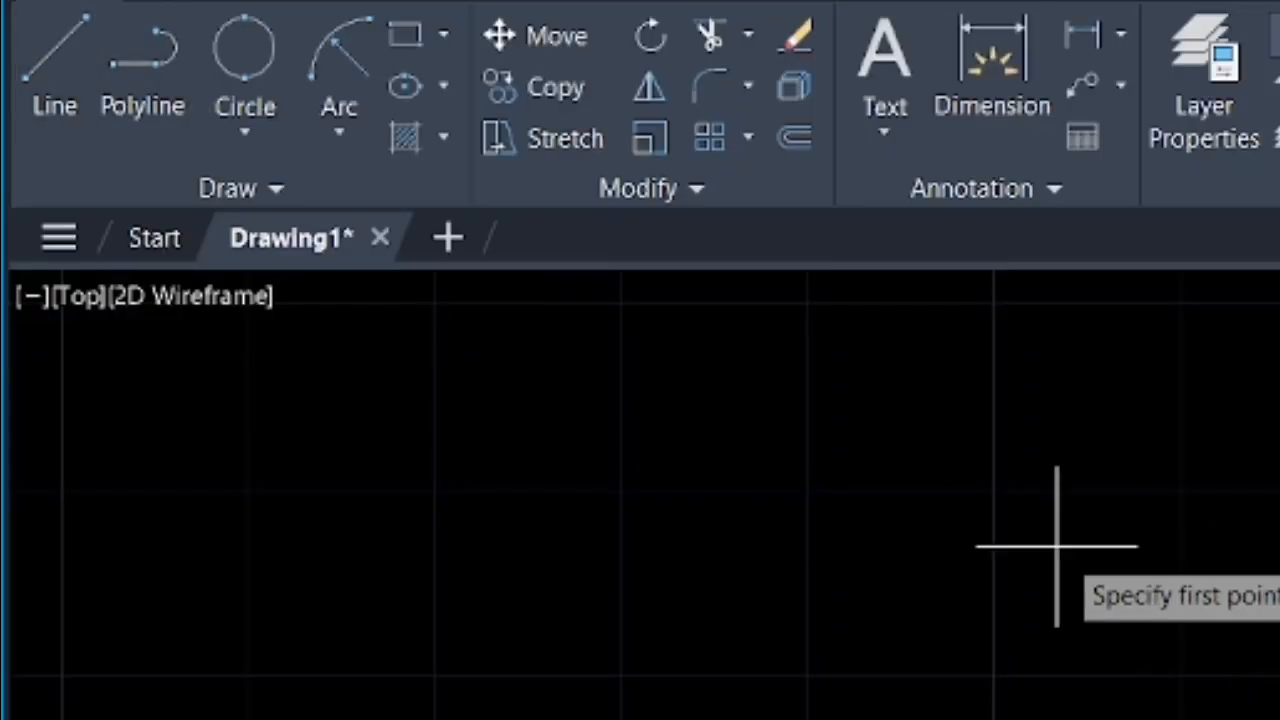
click(1157, 494)
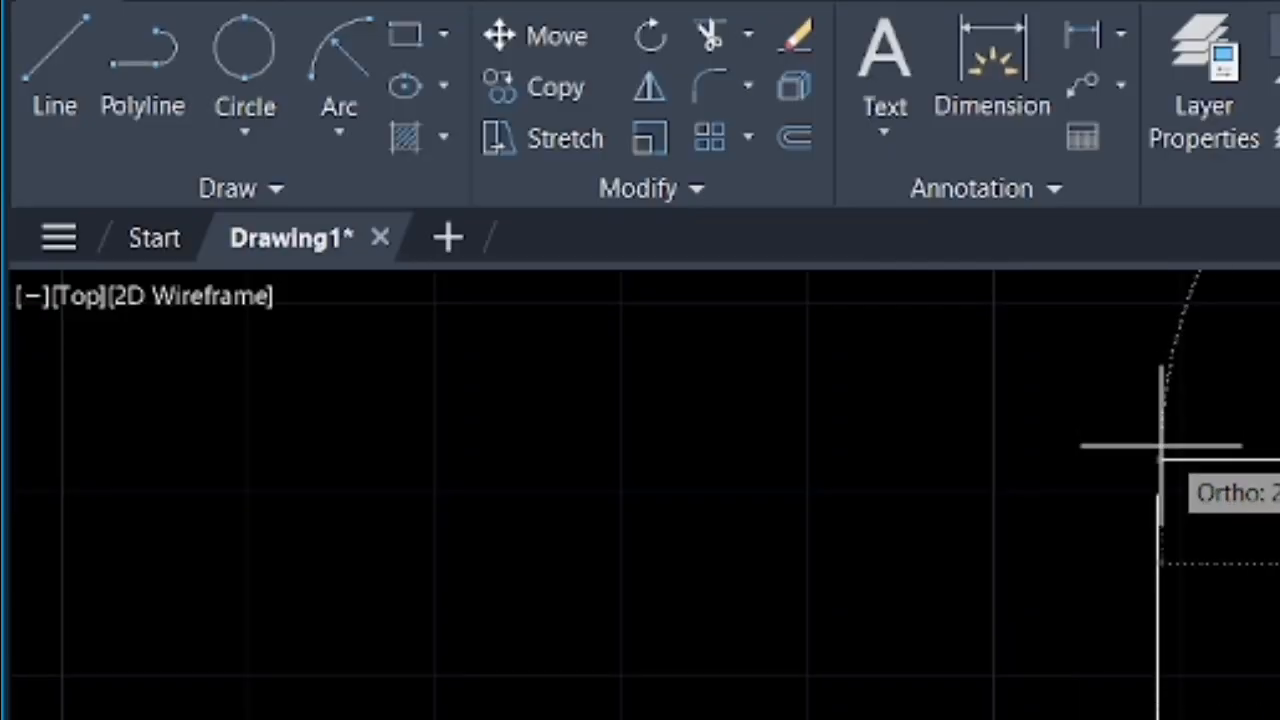
key(Return)
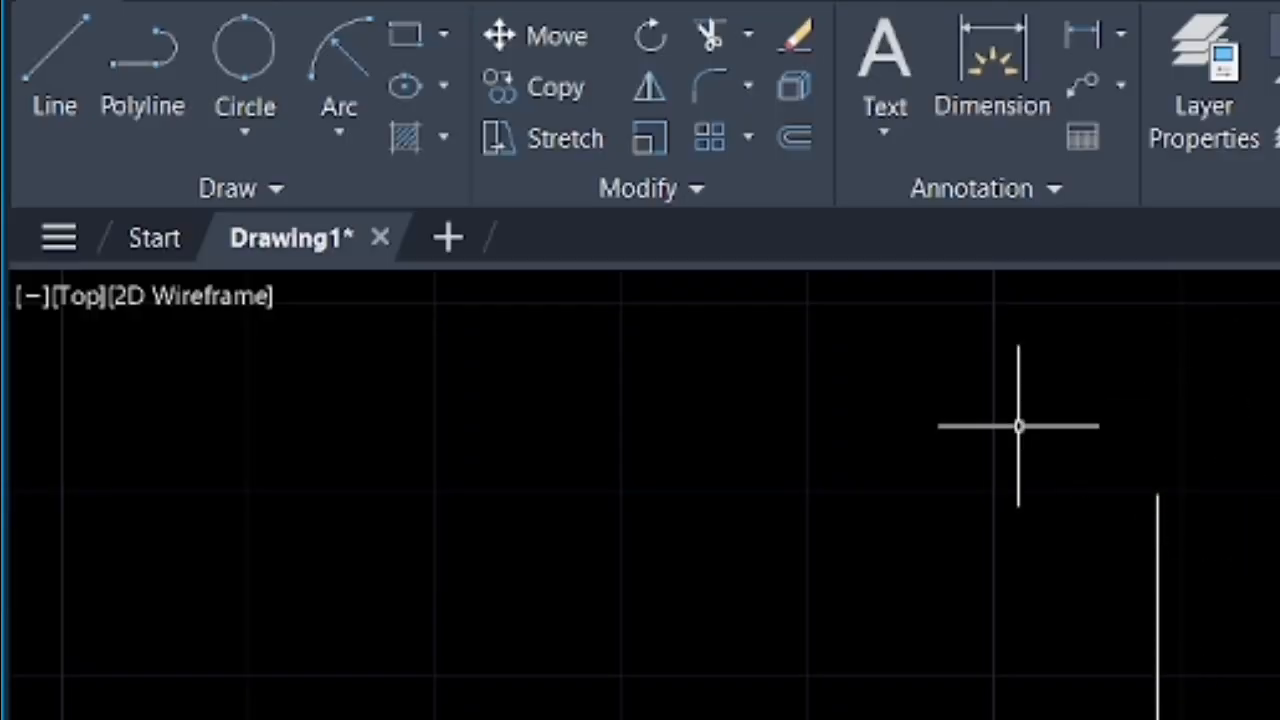
click(45, 110)
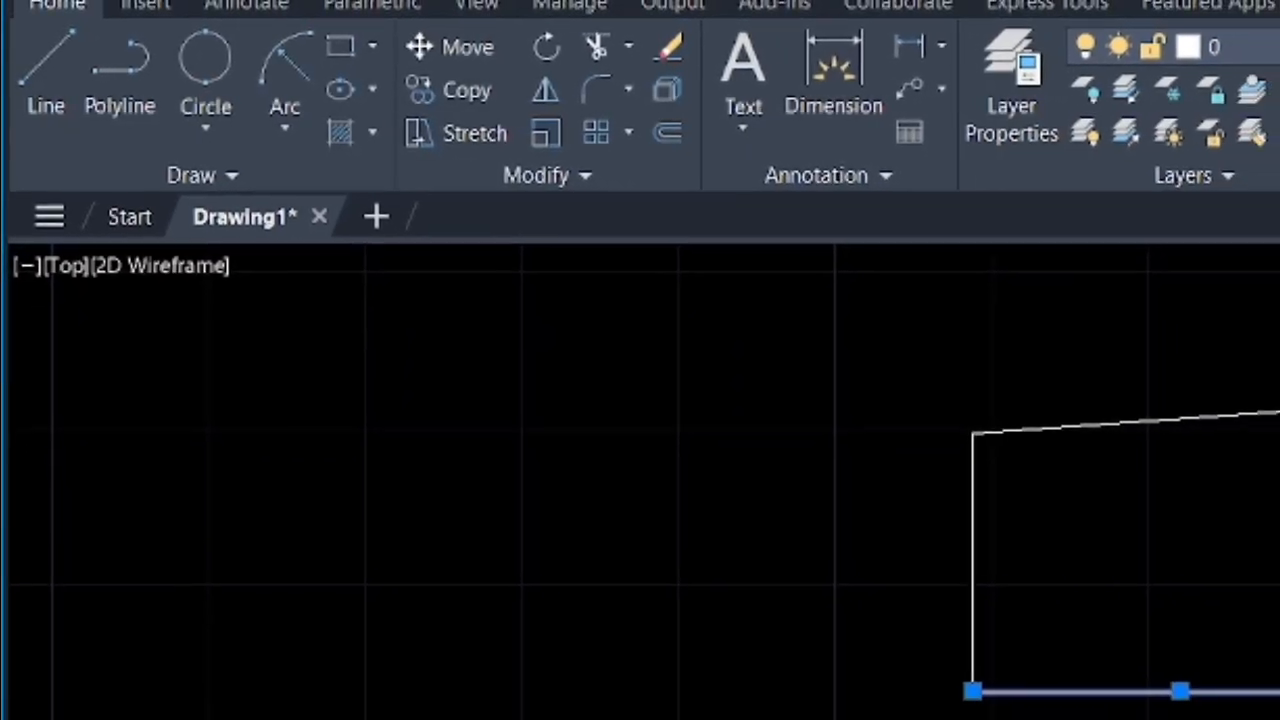
key(Escape)
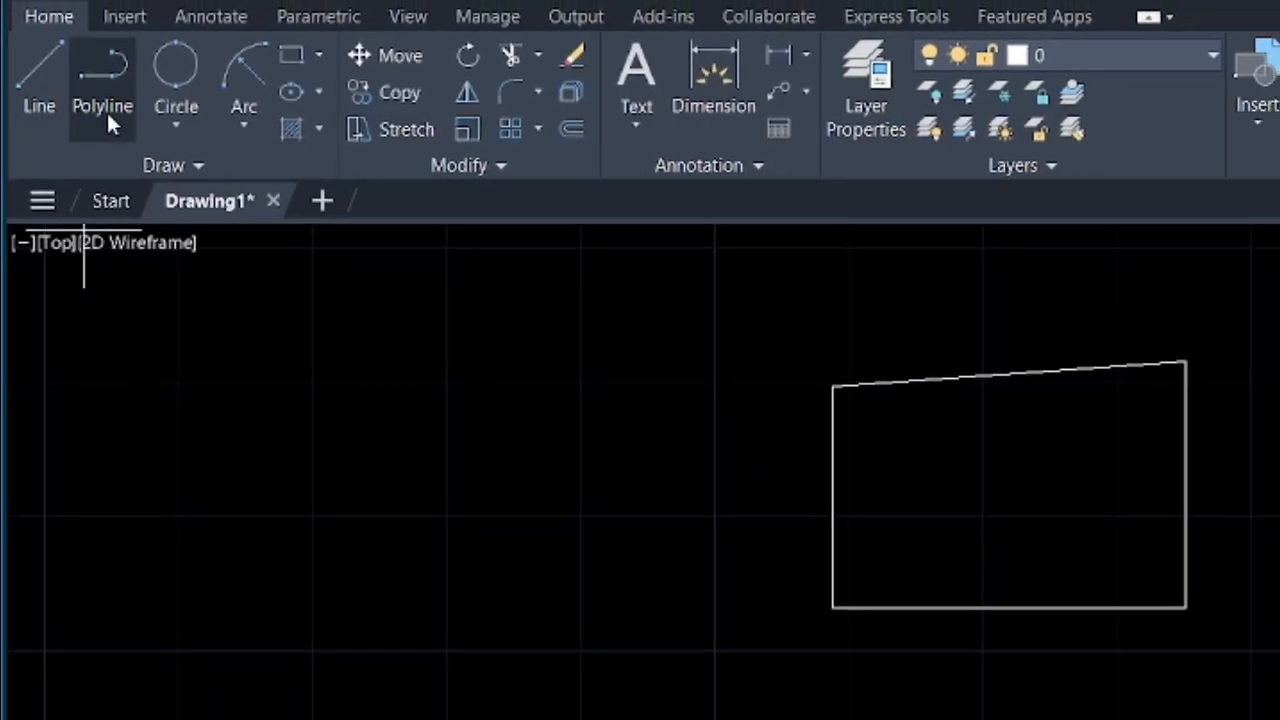
Draw a closed, irregular six-sided polyline freehand to the right of the four-sided shape.
click(106, 110)
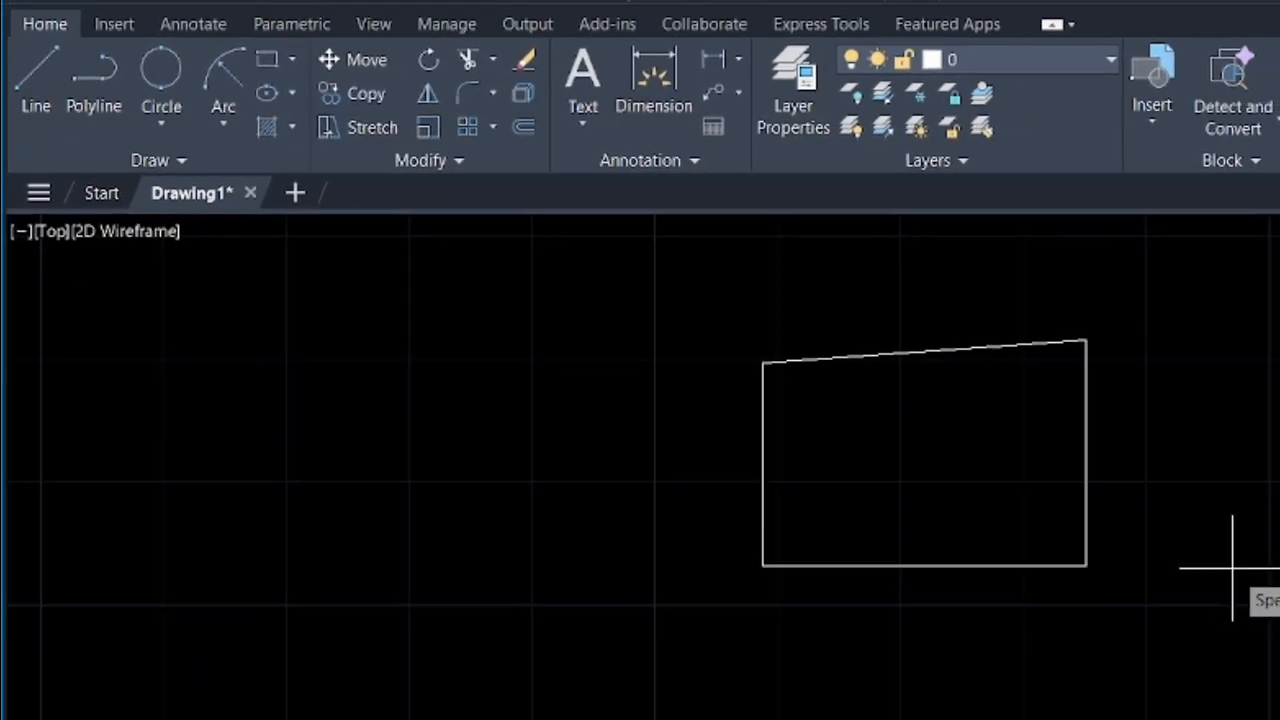
click(1259, 579)
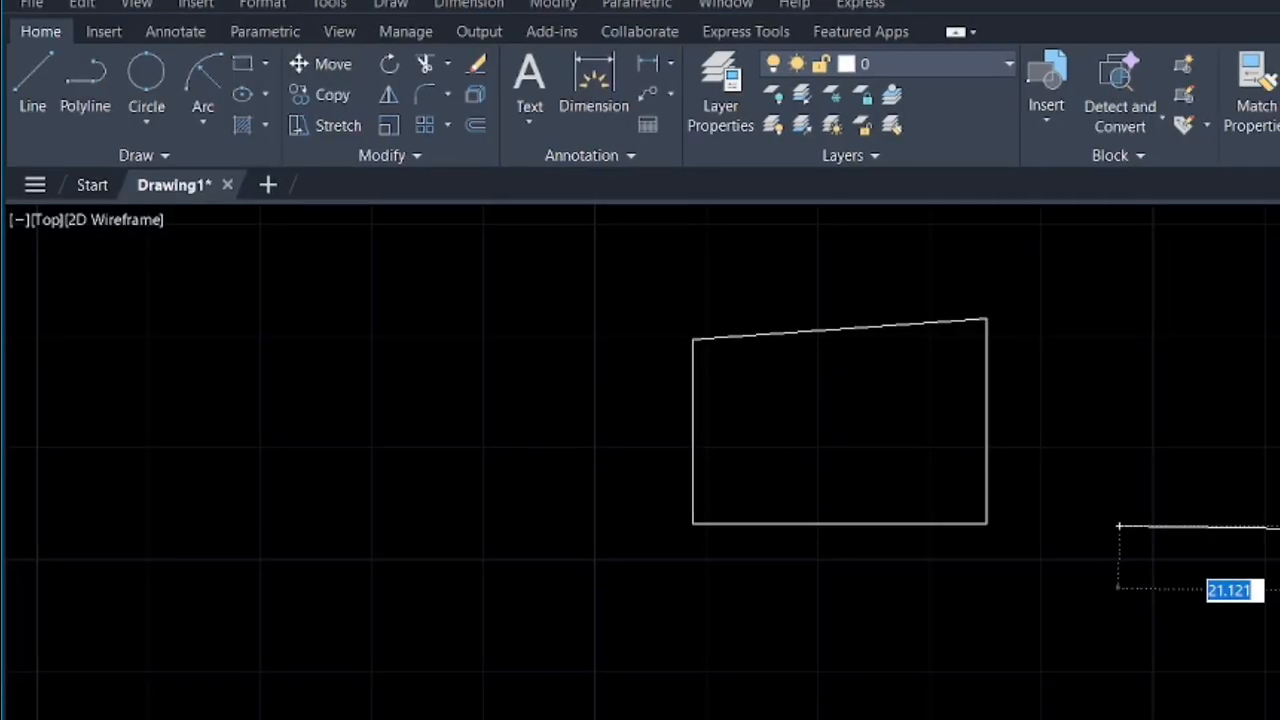
click(1252, 498)
click(1279, 355)
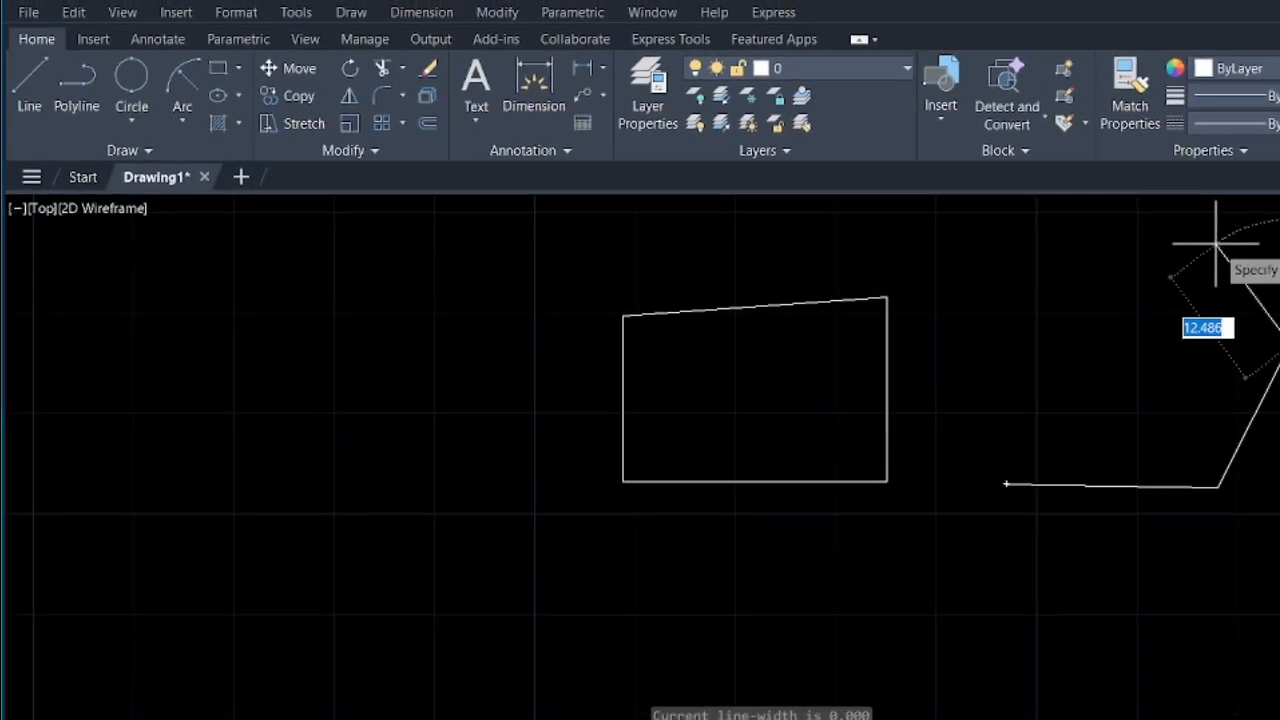
click(1246, 248)
click(933, 233)
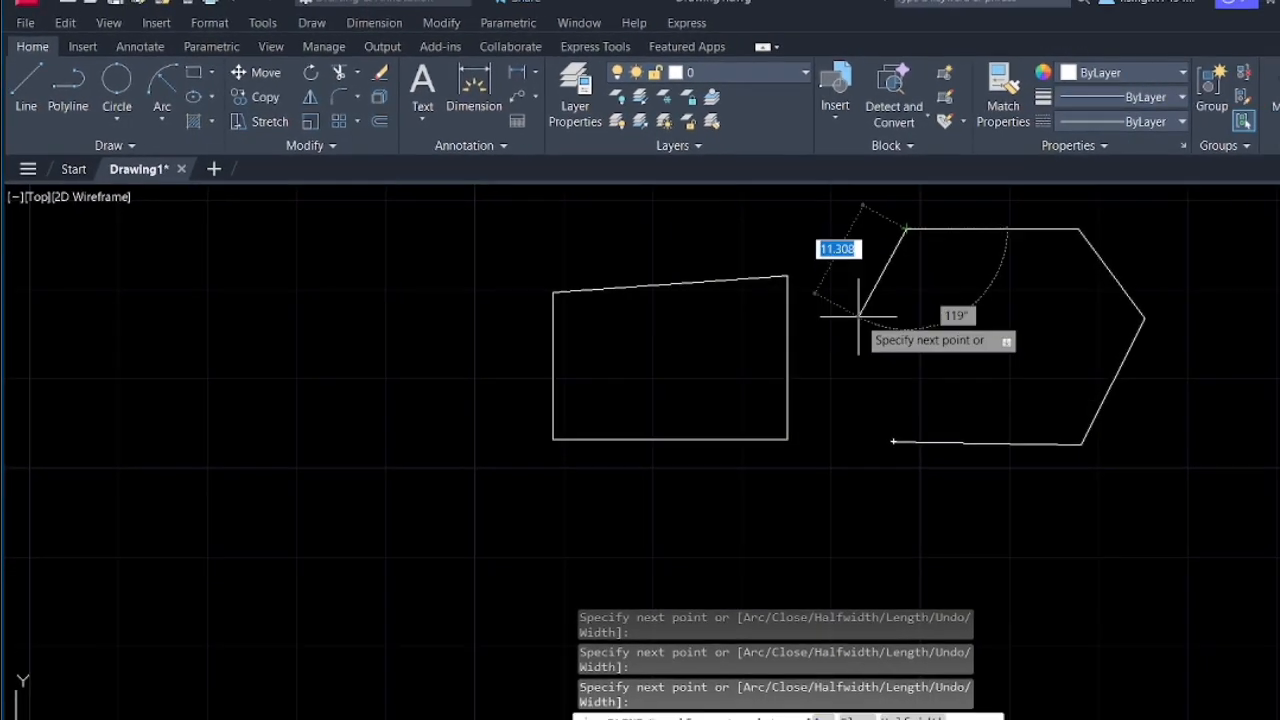
click(884, 325)
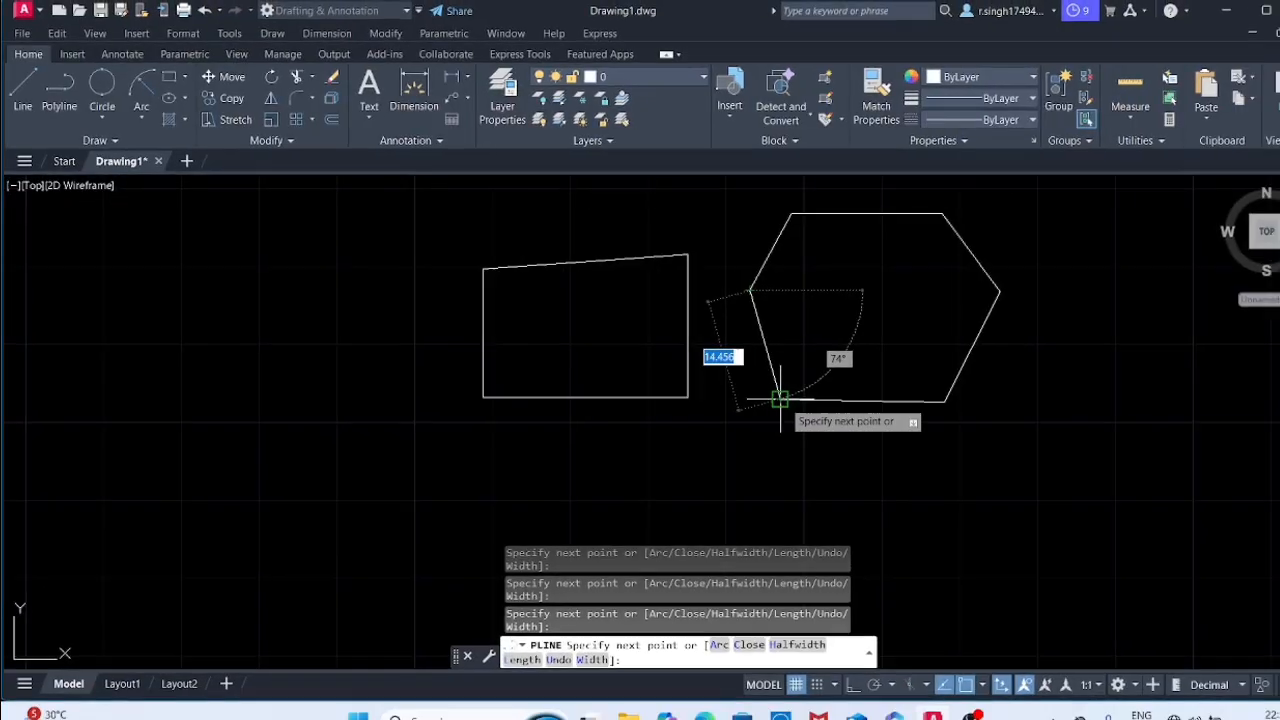
click(808, 410)
key(Escape)
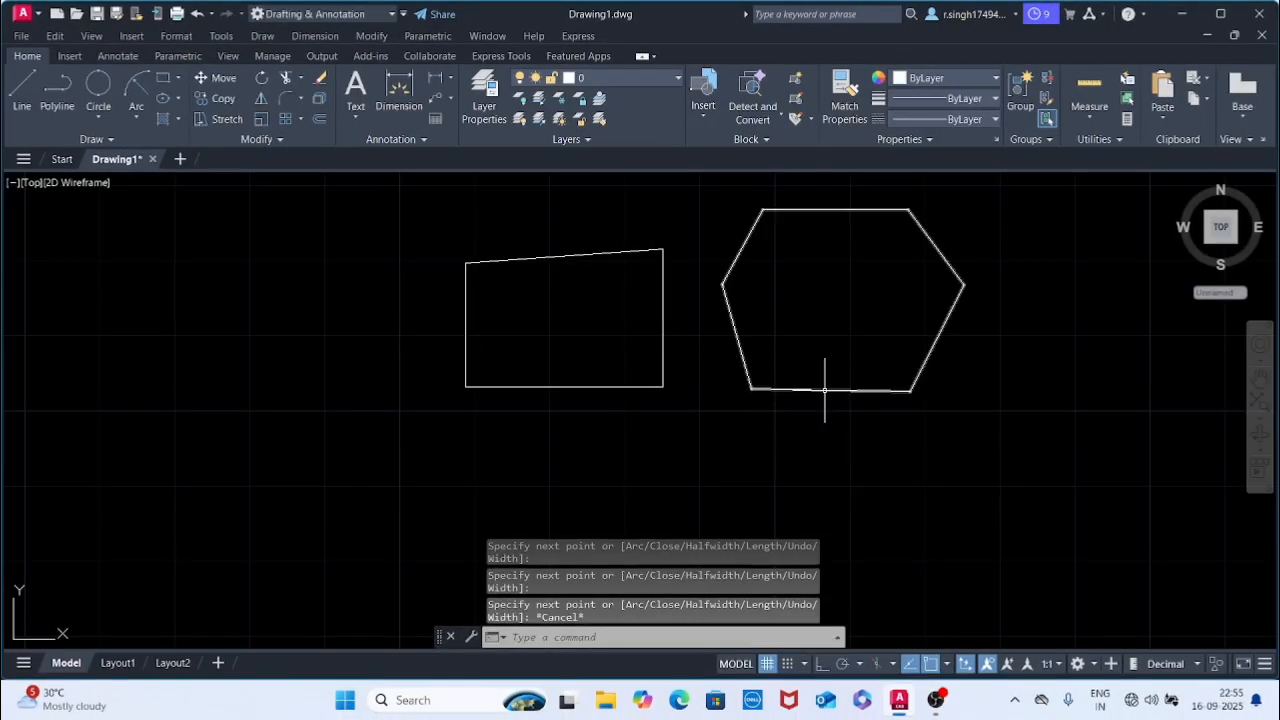
Erase both the four-sided line shape and the six-sided polyline with one crossing selection.
mouse_move(825, 390)
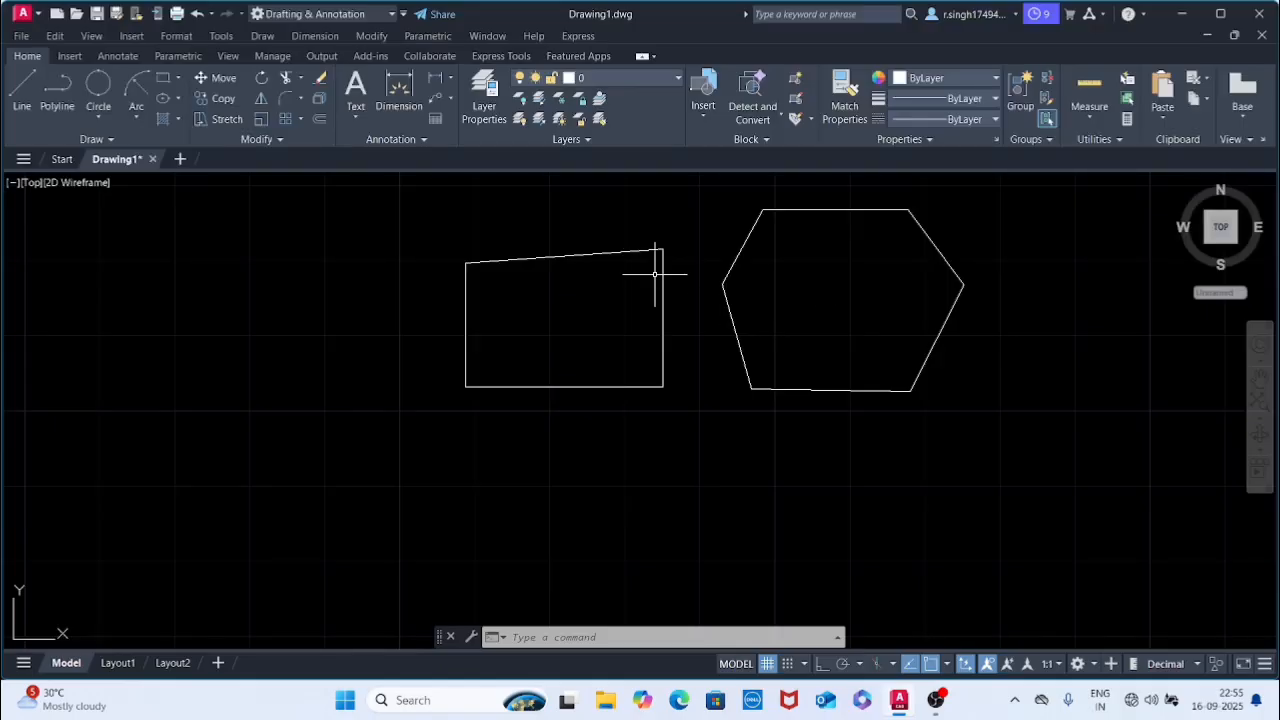
click(419, 201)
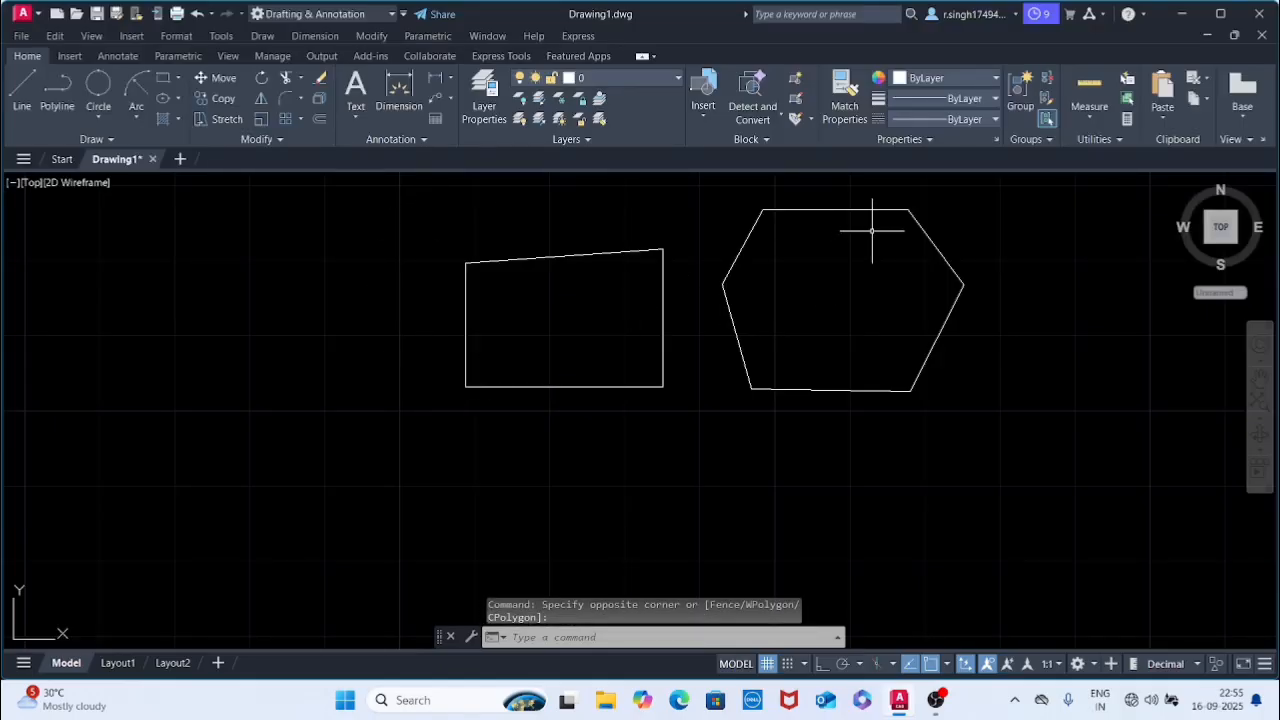
key(Escape)
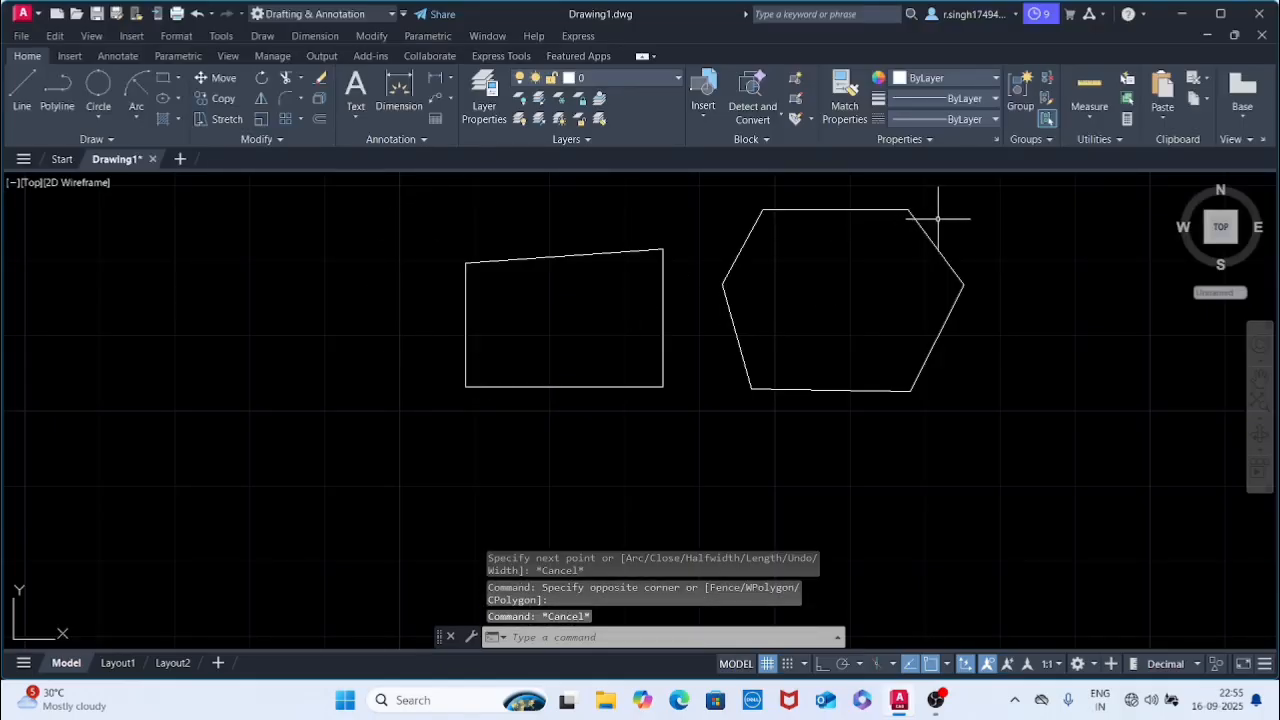
click(992, 195)
click(408, 422)
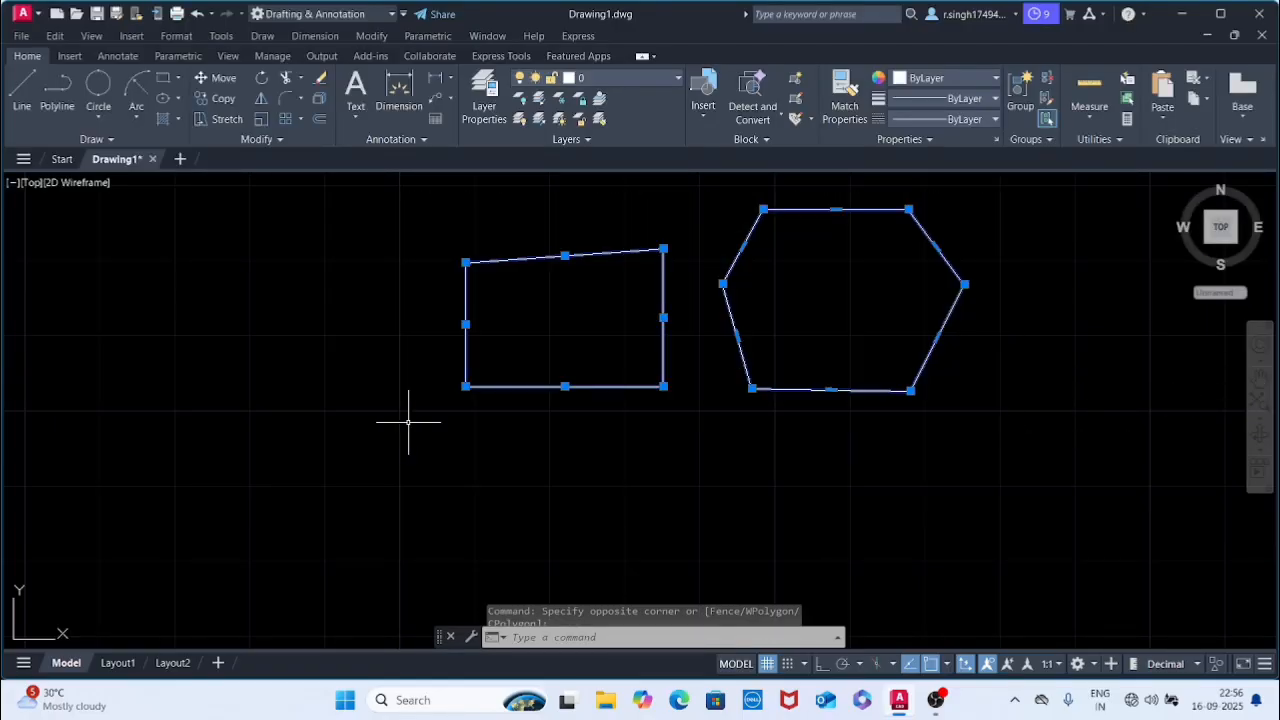
key(Delete)
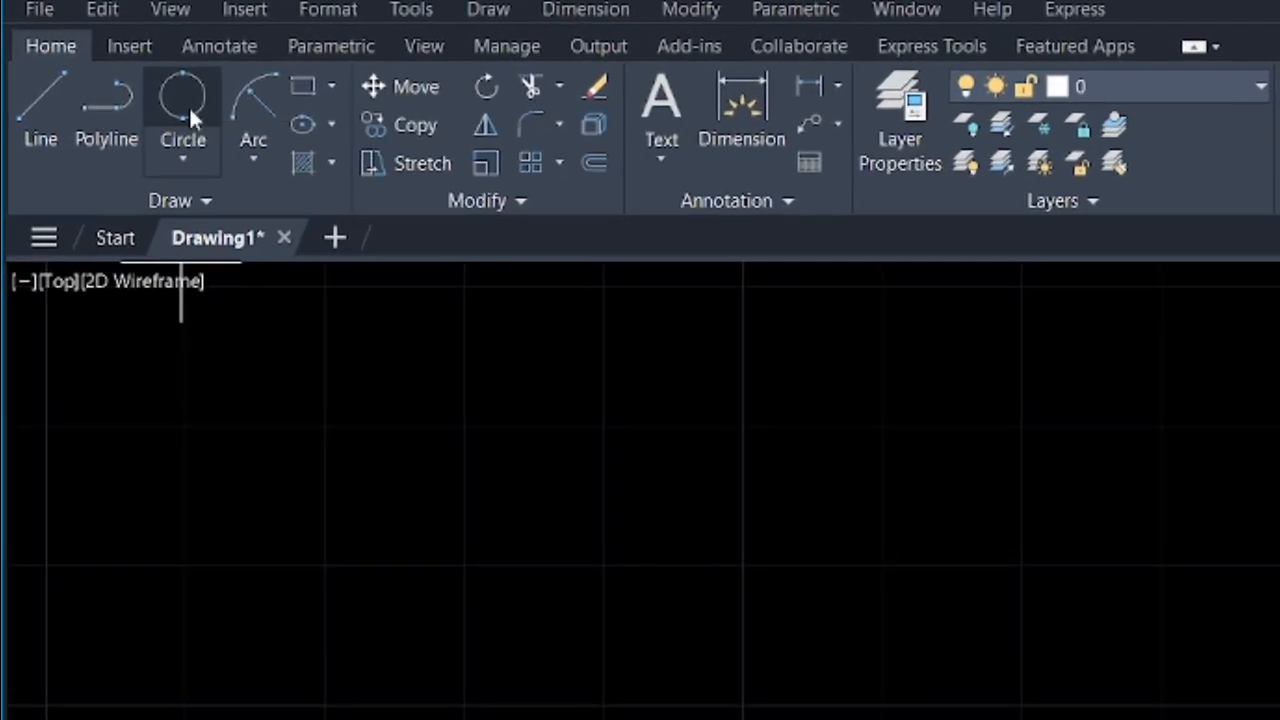
click(183, 159)
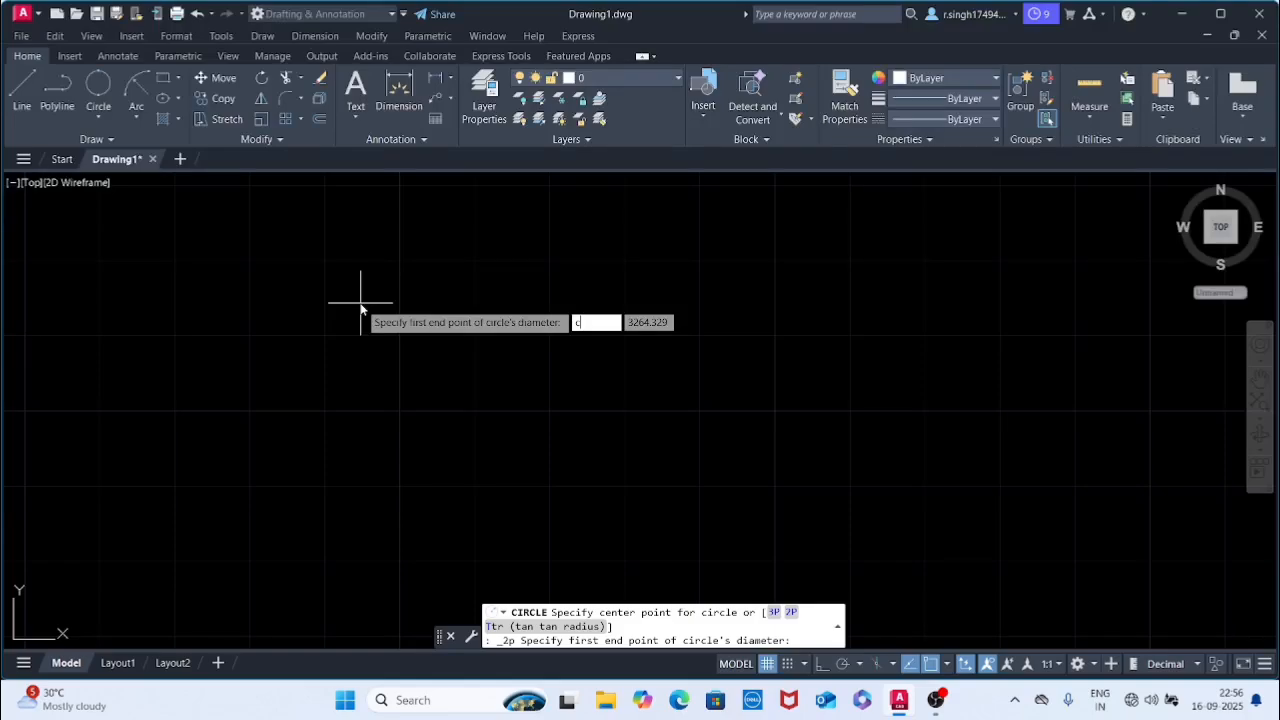
key(Return)
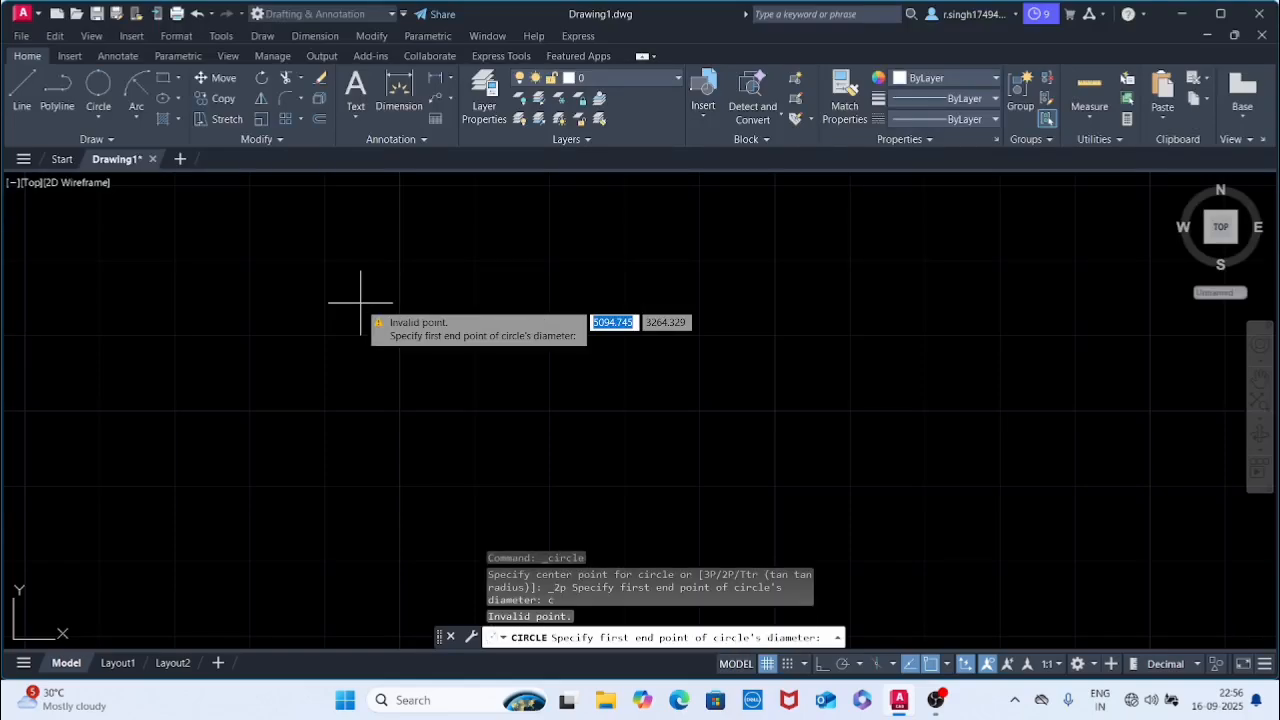
key(Escape)
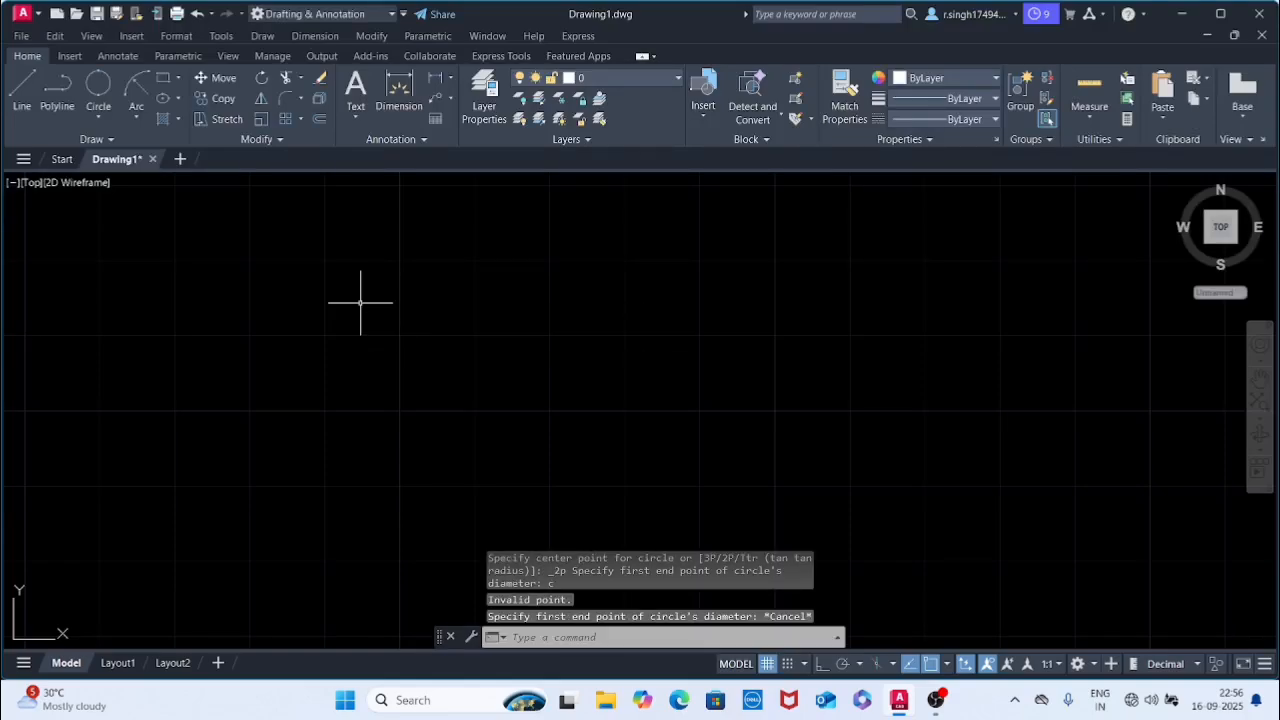
Draw a circle with a radius of 4 in the empty drawing area, using a freely placed centre point.
text(c)
key(Return)
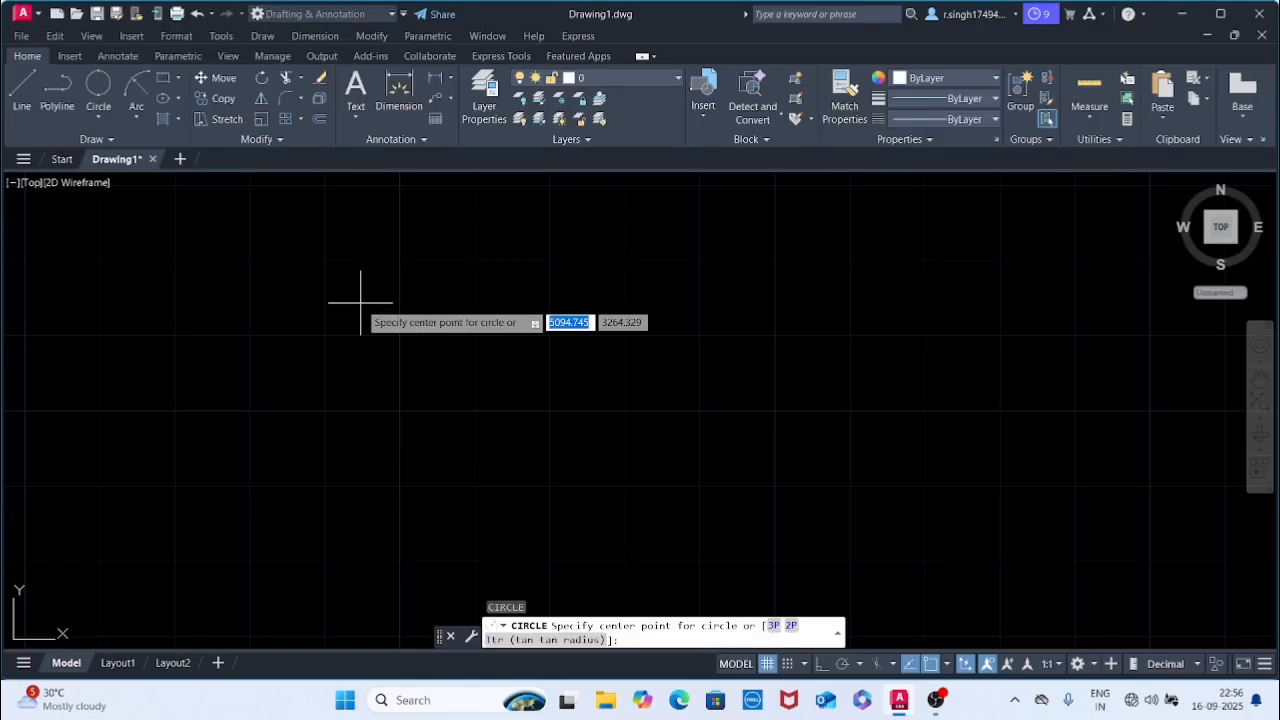
click(533, 350)
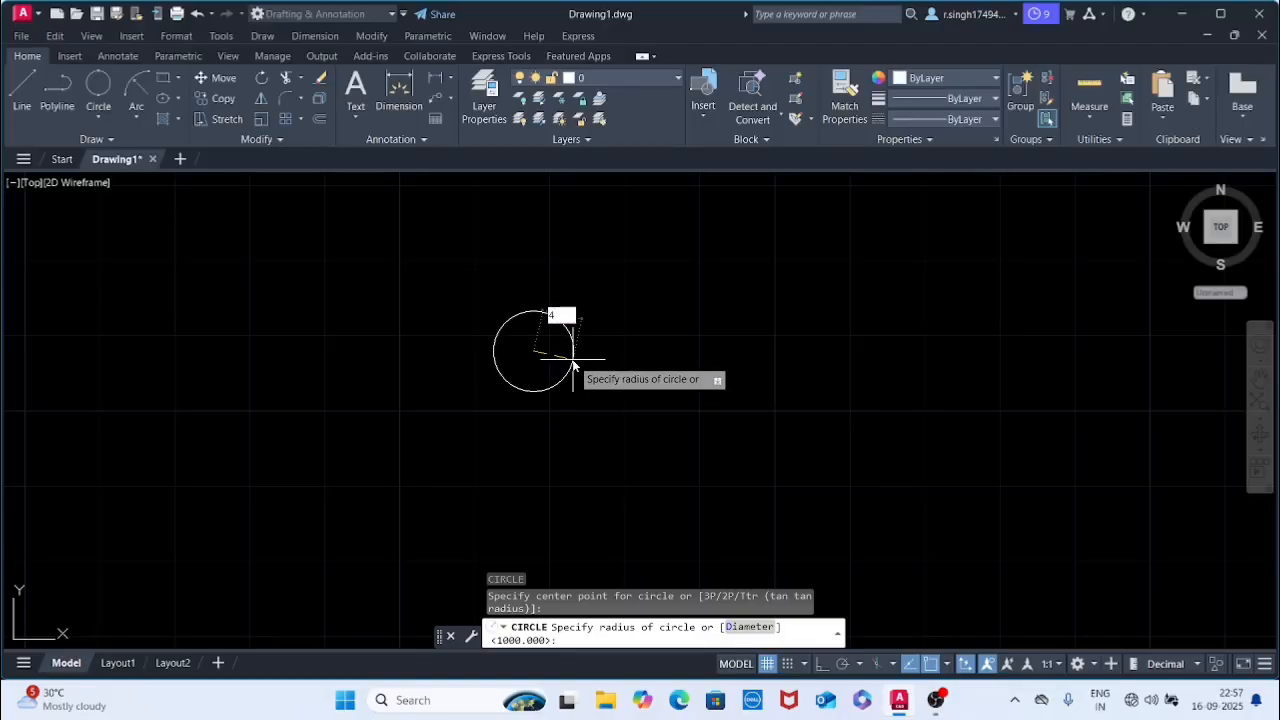
key(Return)
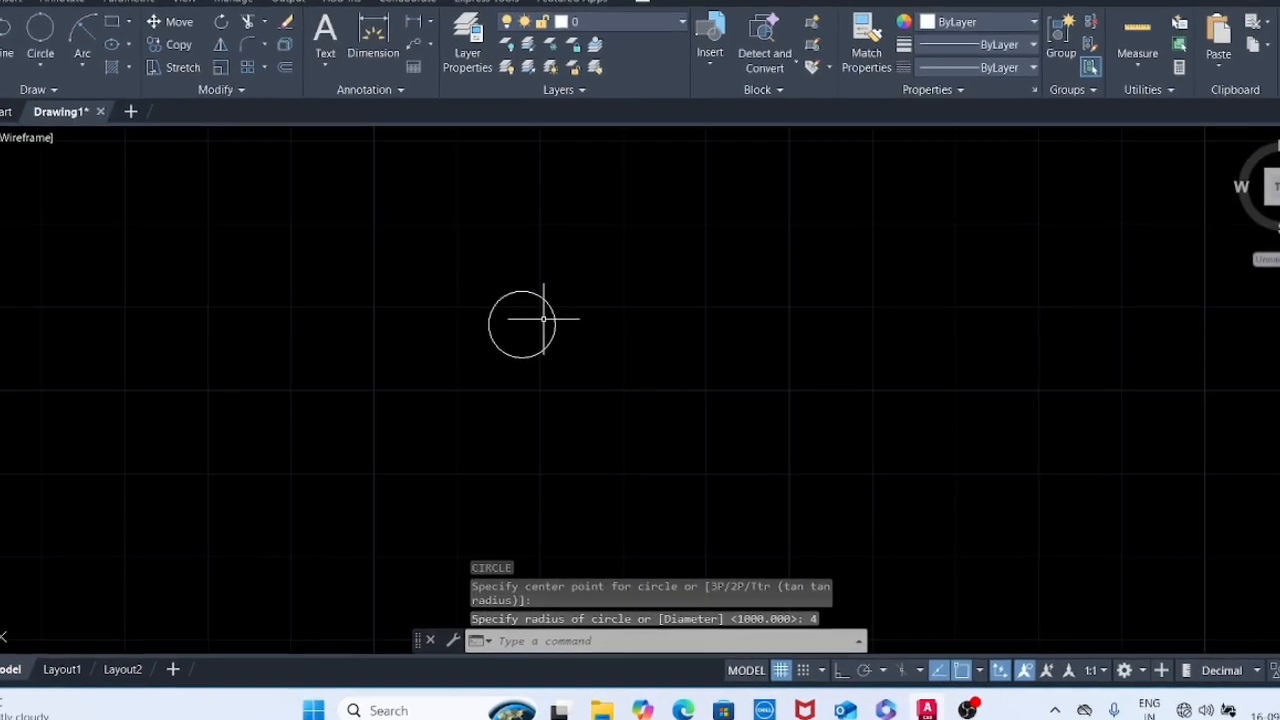
Draw a second circle with a diameter of 10, concentric with the existing circle, using the Diameter option.
key(Return)
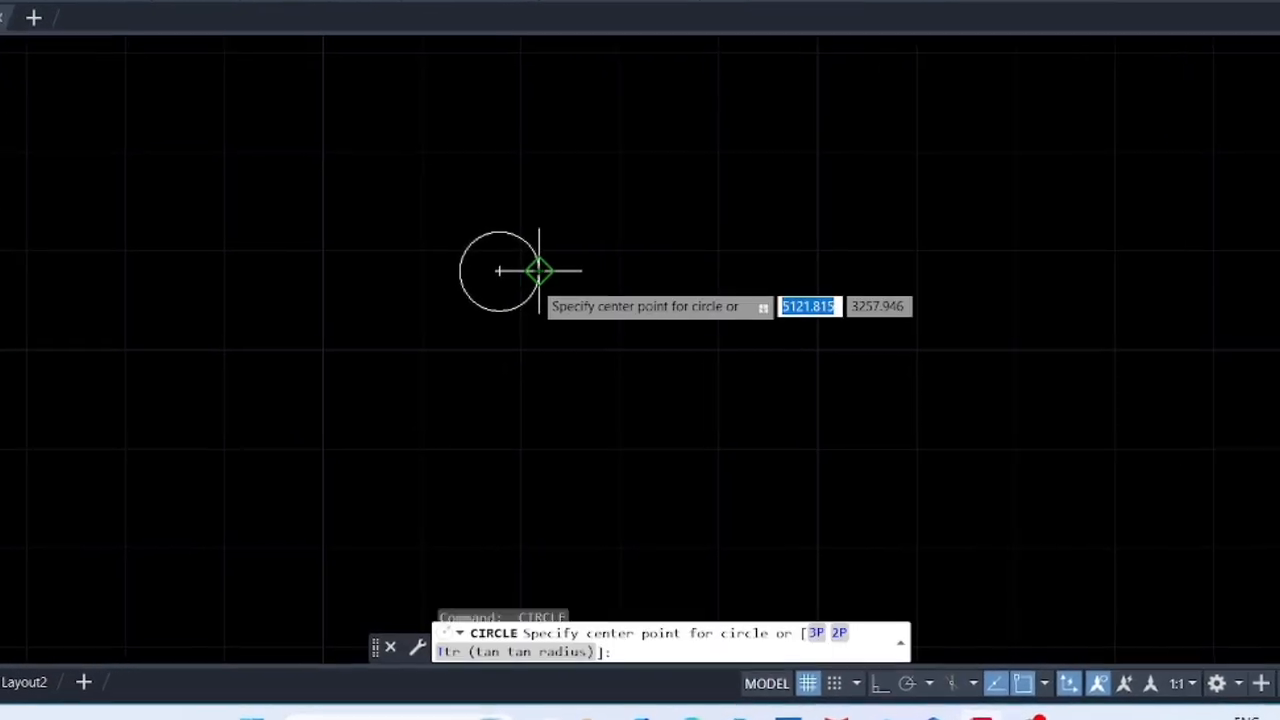
click(493, 258)
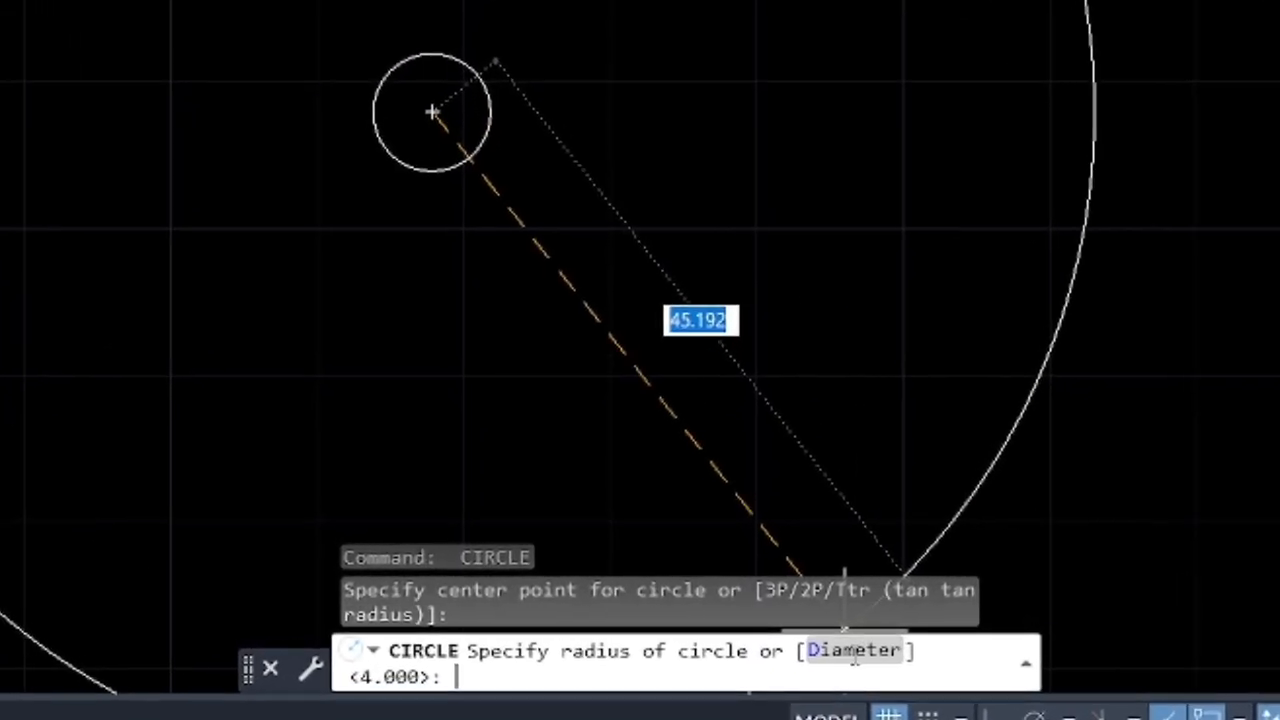
click(840, 648)
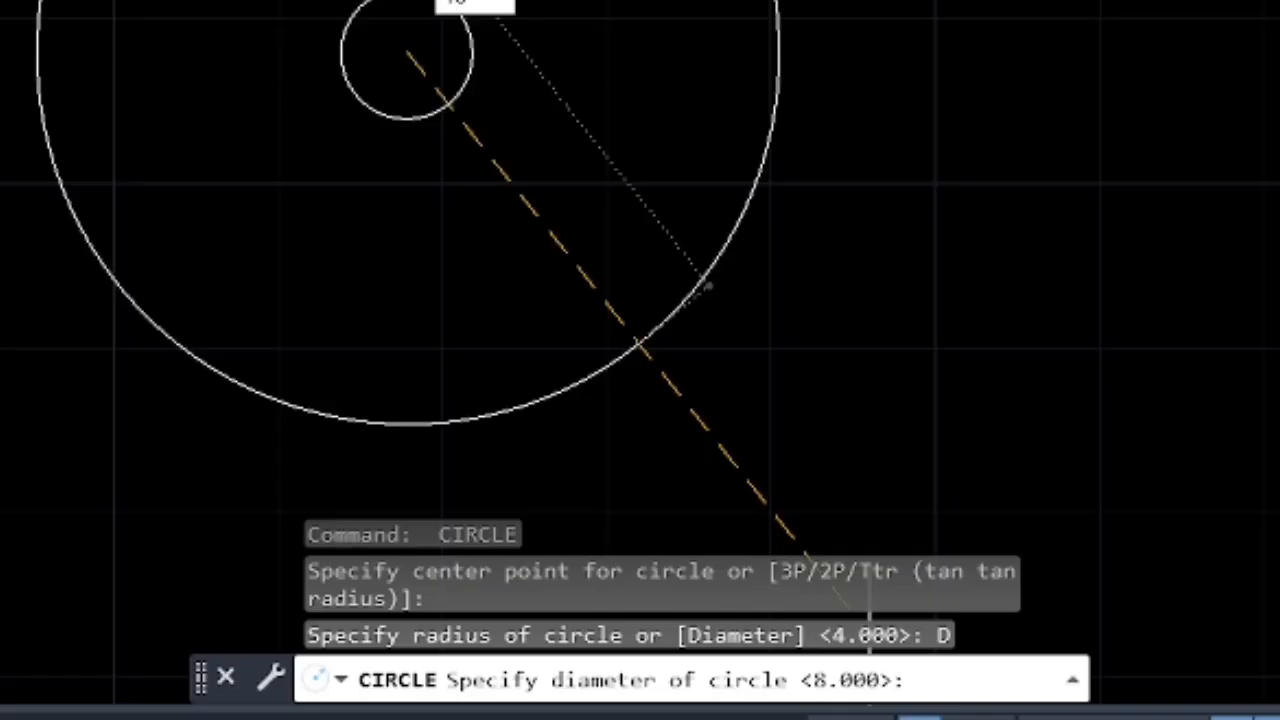
text(10)
key(Return)
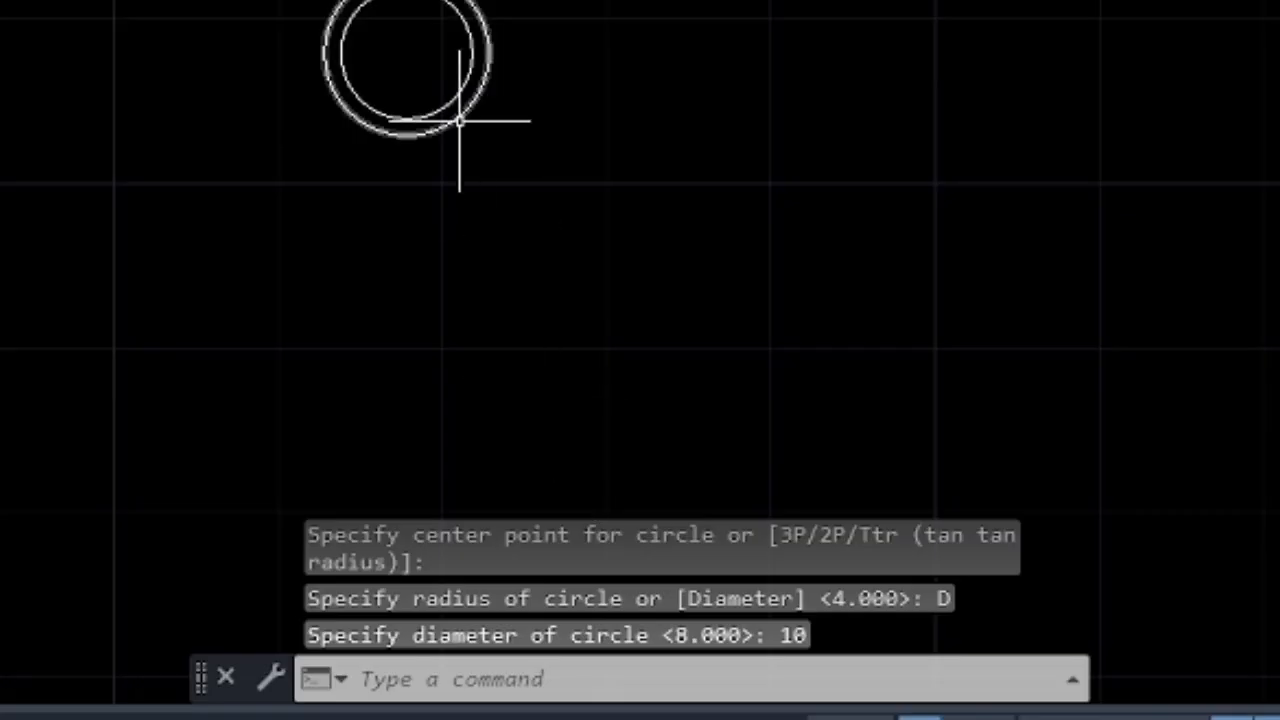
mouse_move(491, 51)
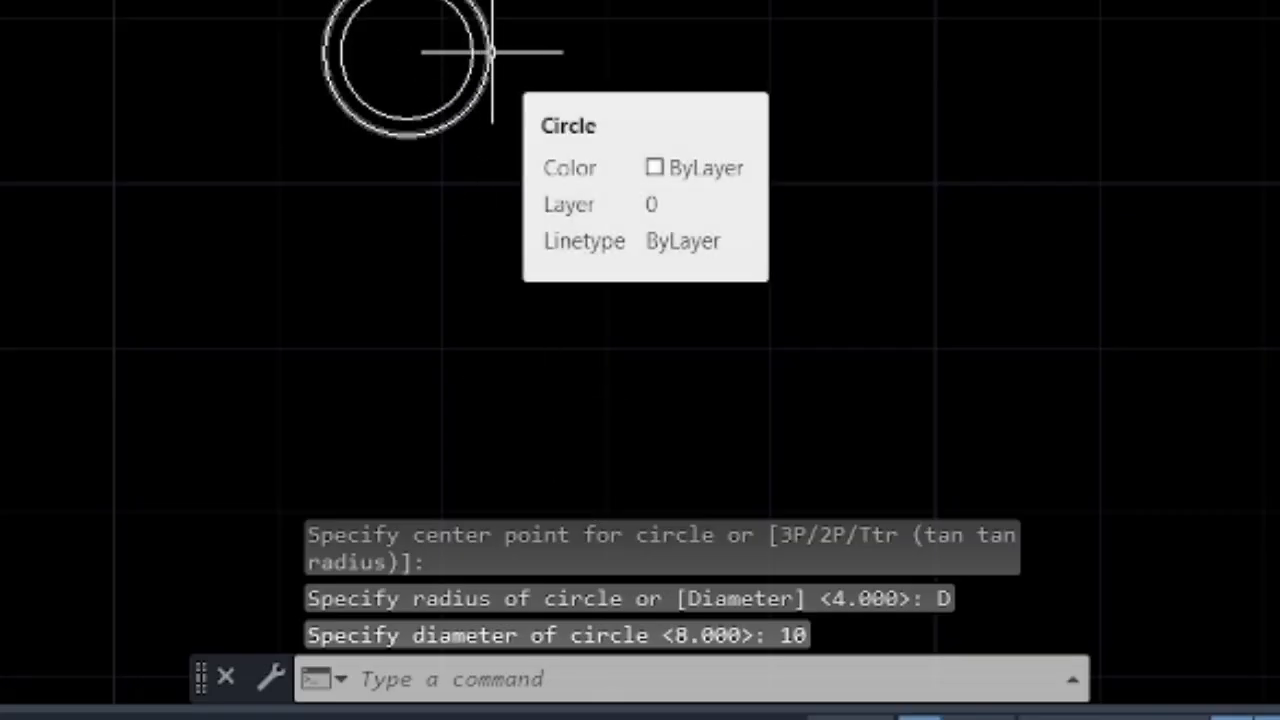
key(Return)
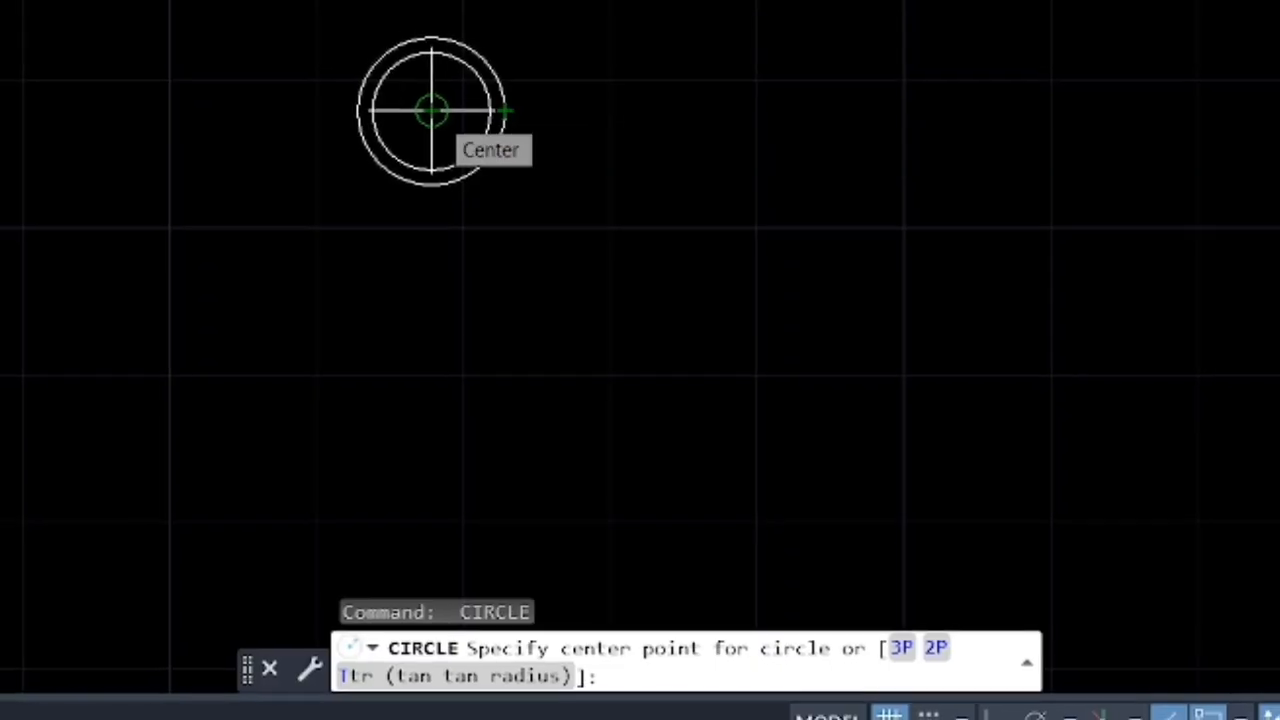
click(435, 120)
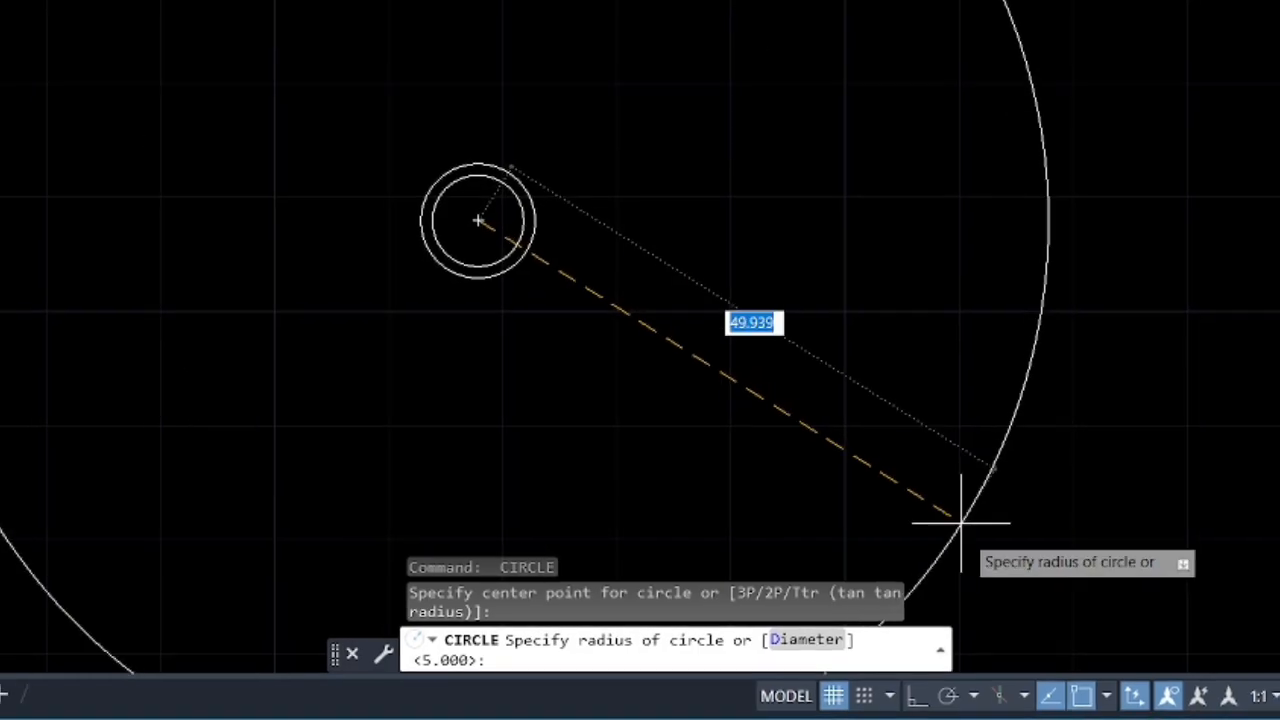
click(933, 648)
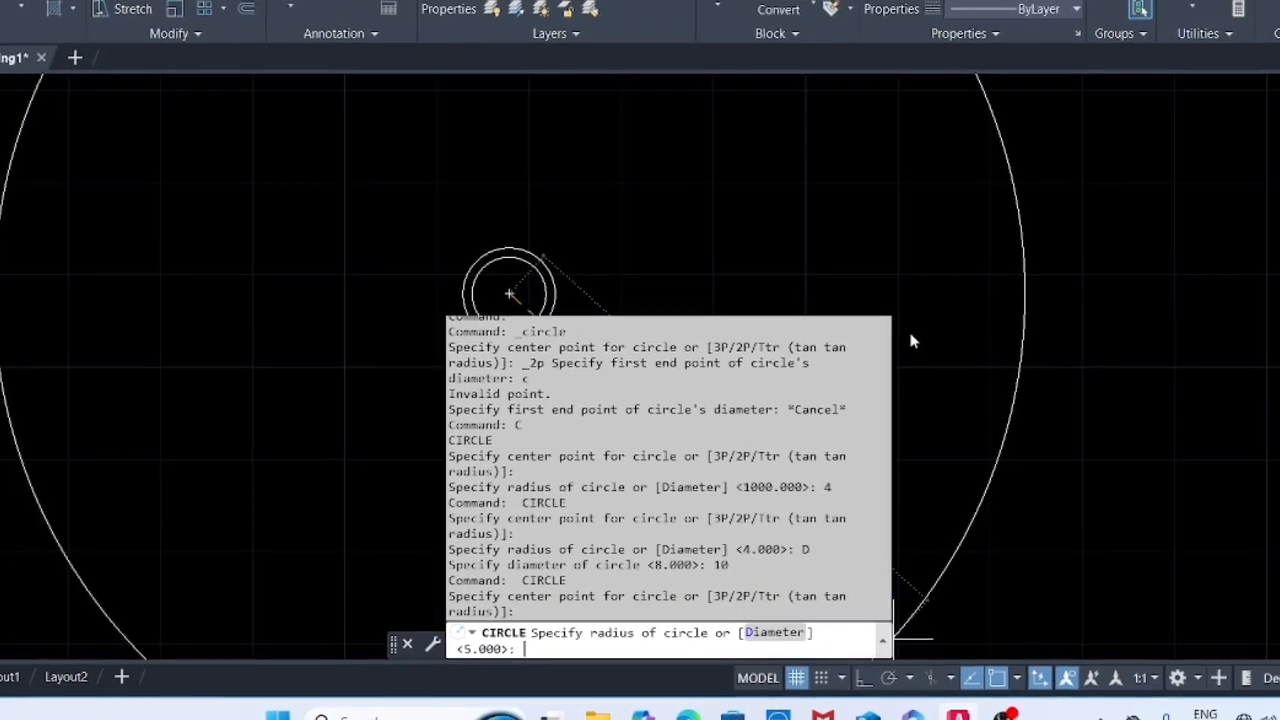
key(Escape)
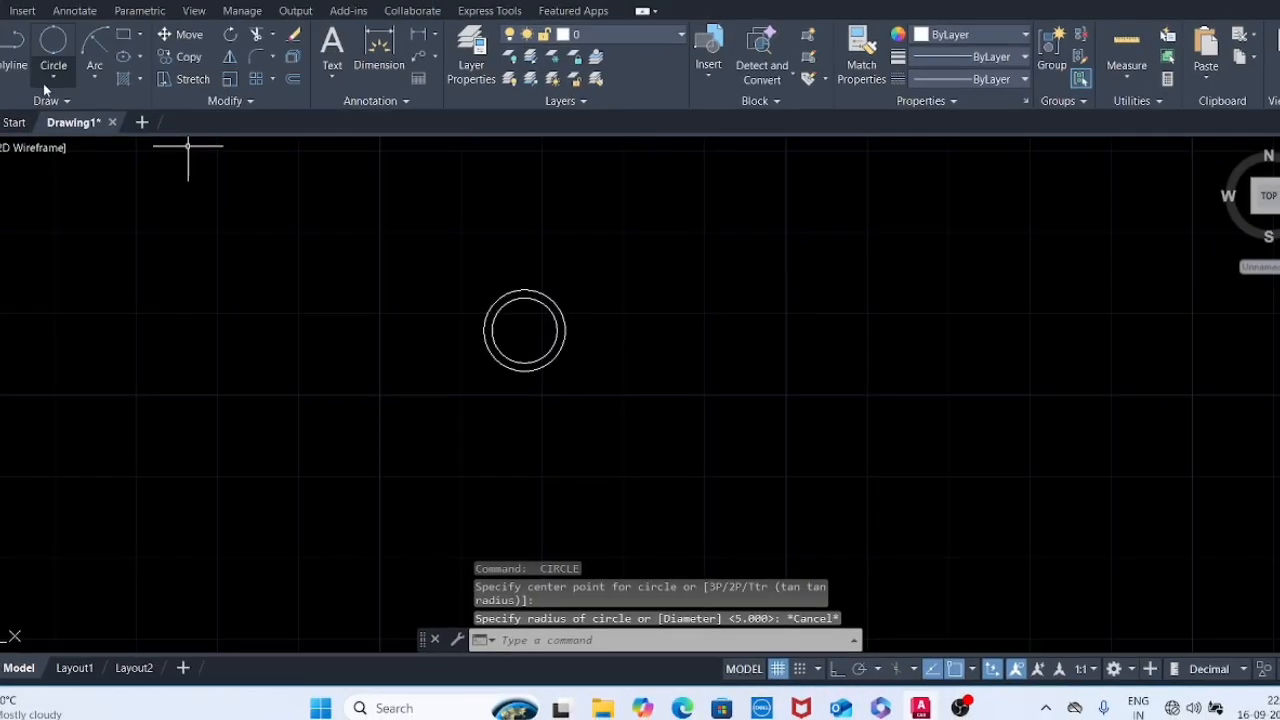
click(72, 96)
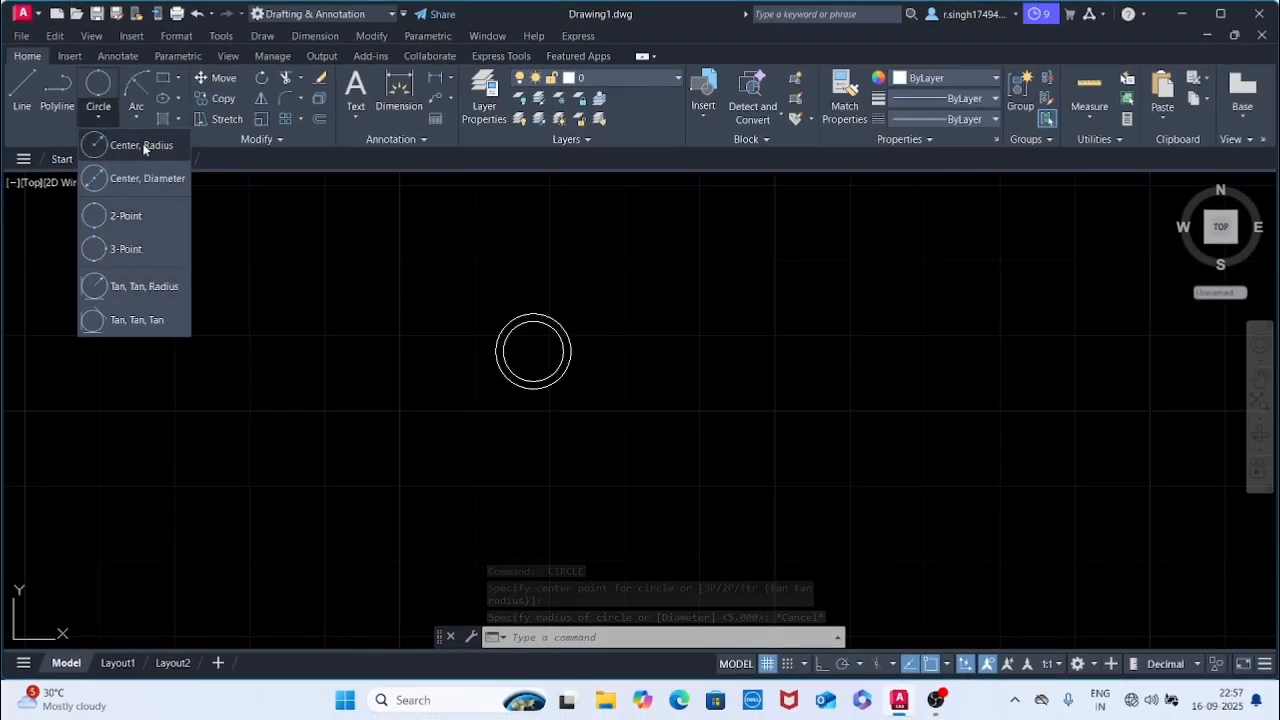
click(134, 218)
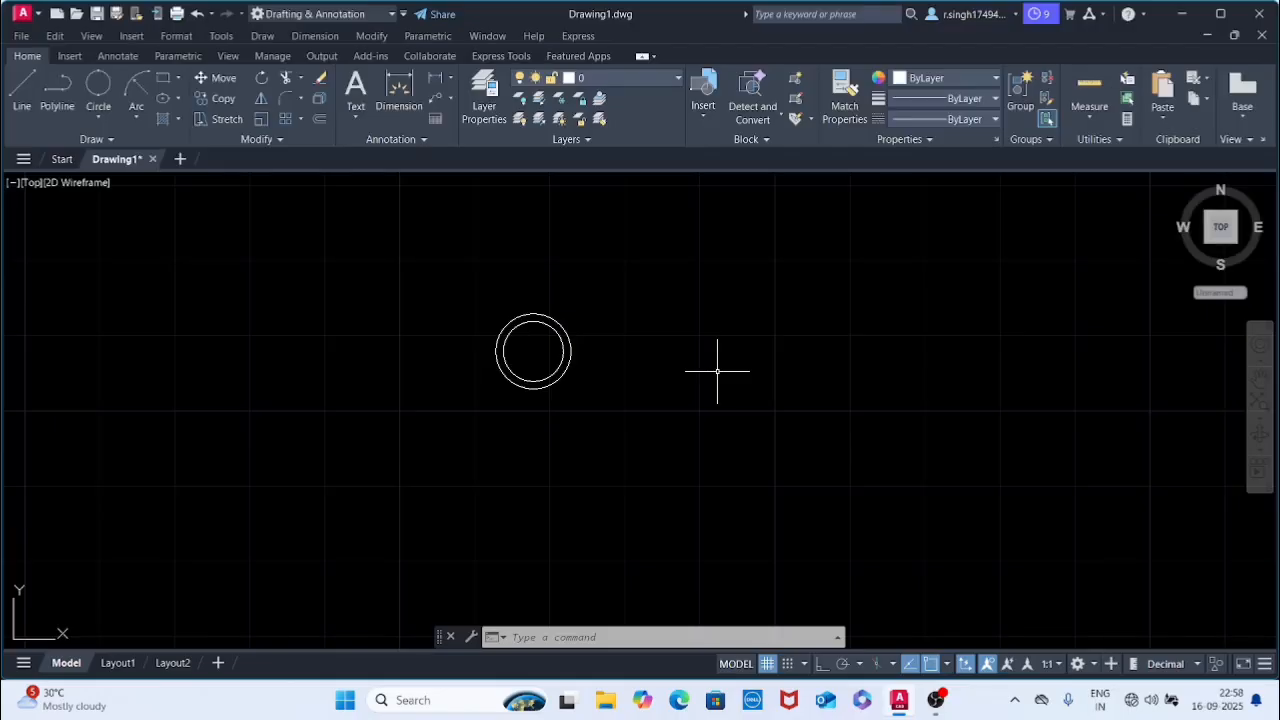
Draw two separate, collinear horizontal lines to the right of the concentric circles, leaving a gap between them.
text(l)
key(Return)
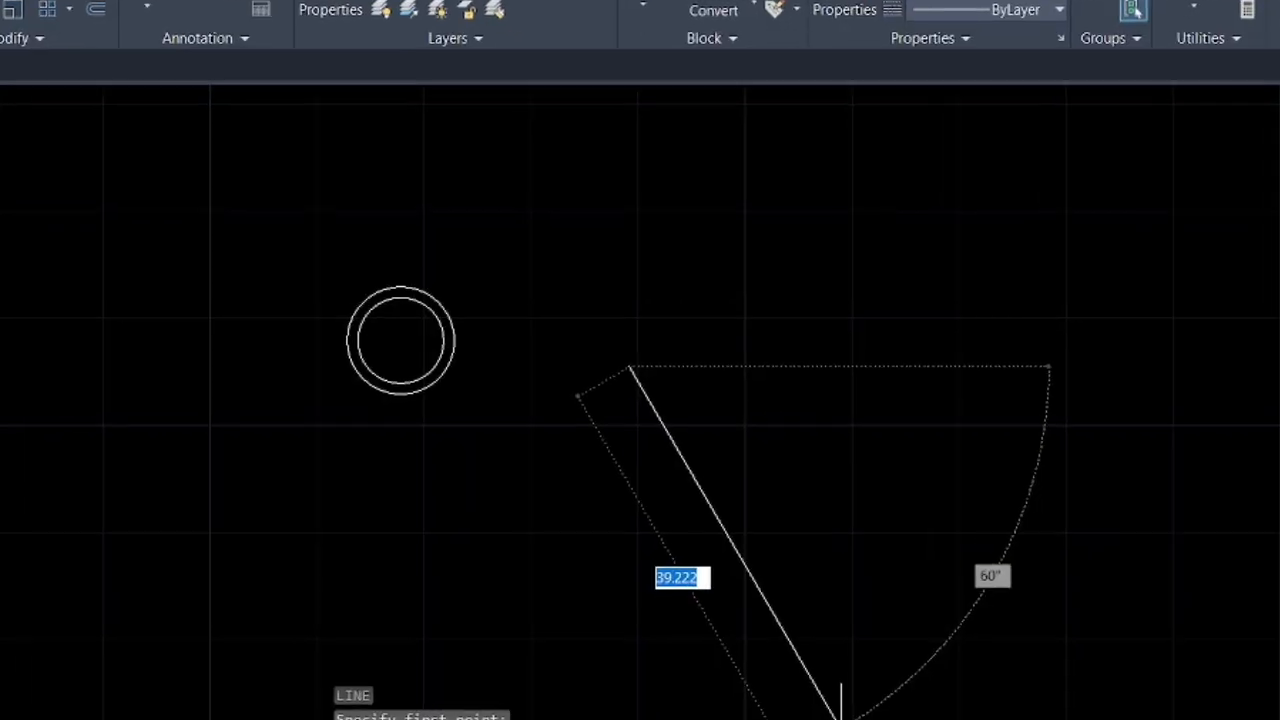
click(743, 367)
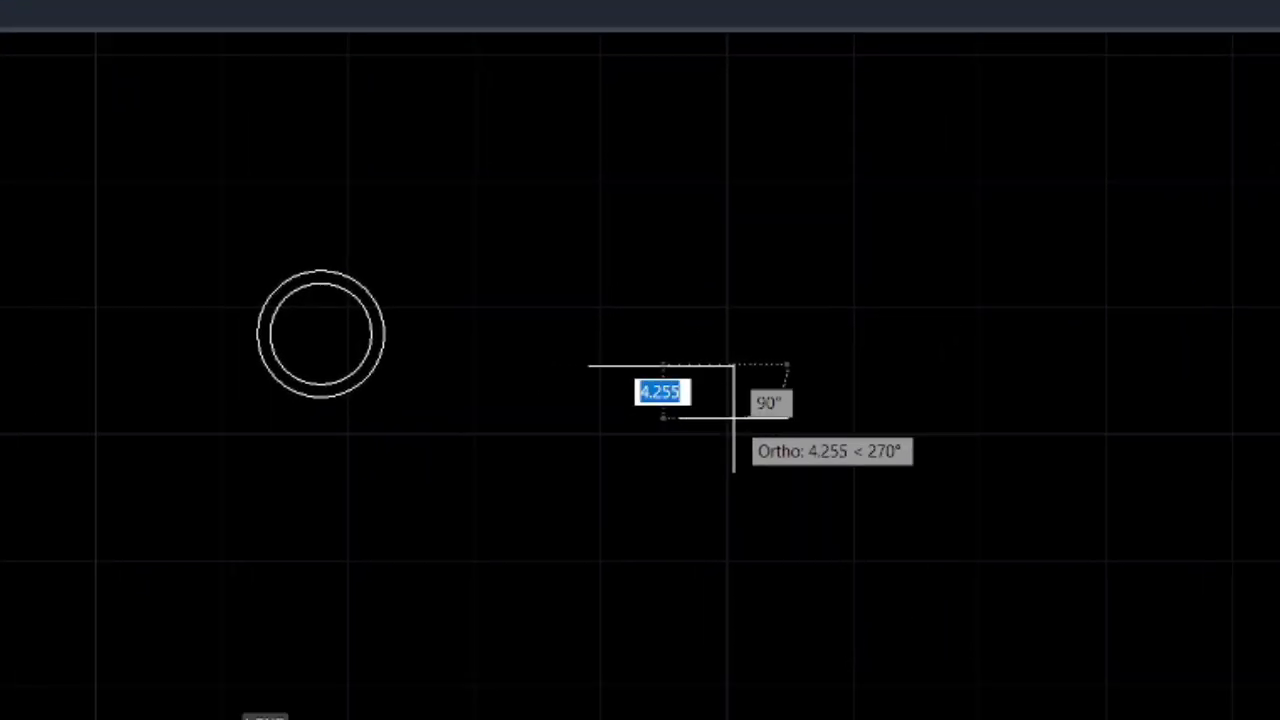
key(Escape)
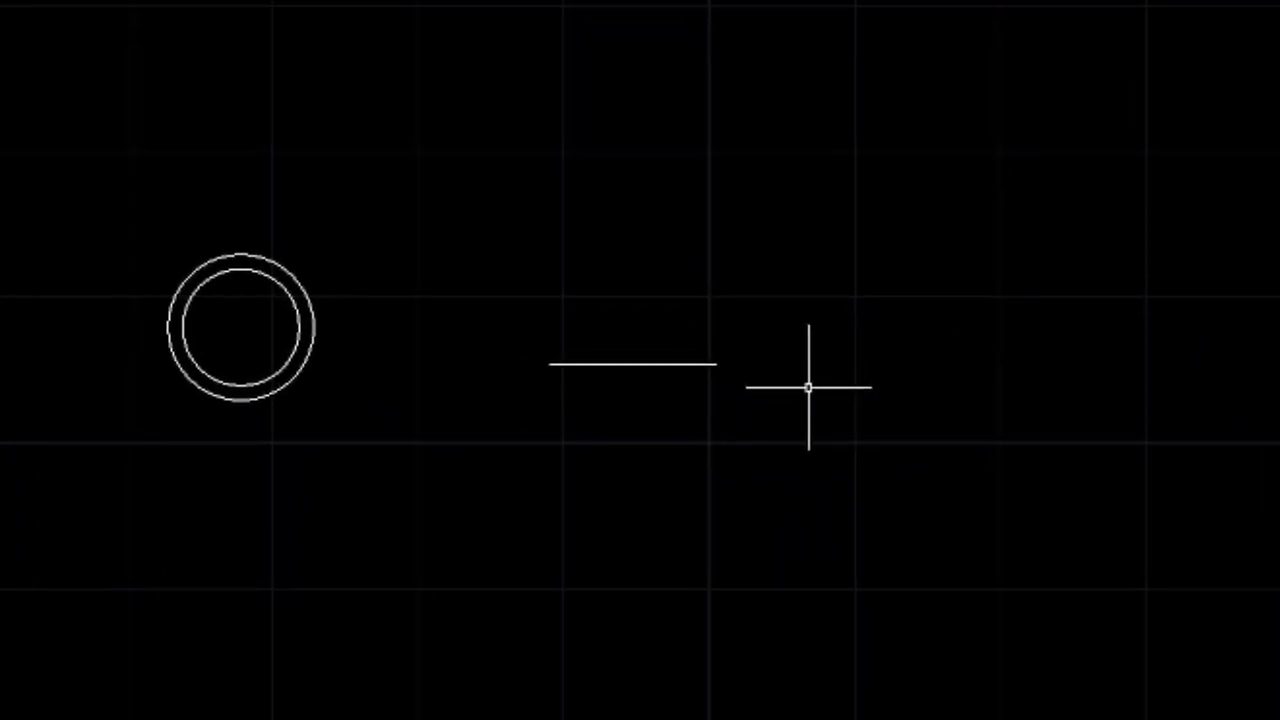
key(Return)
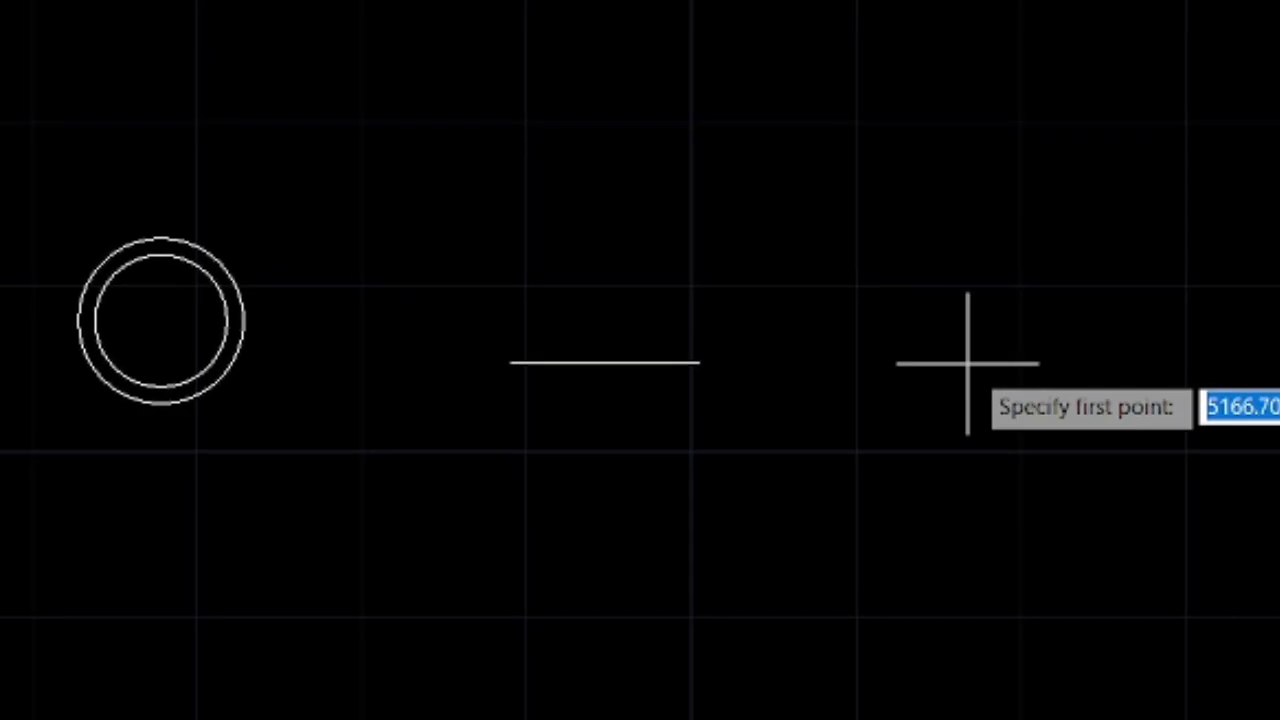
click(953, 361)
click(1179, 361)
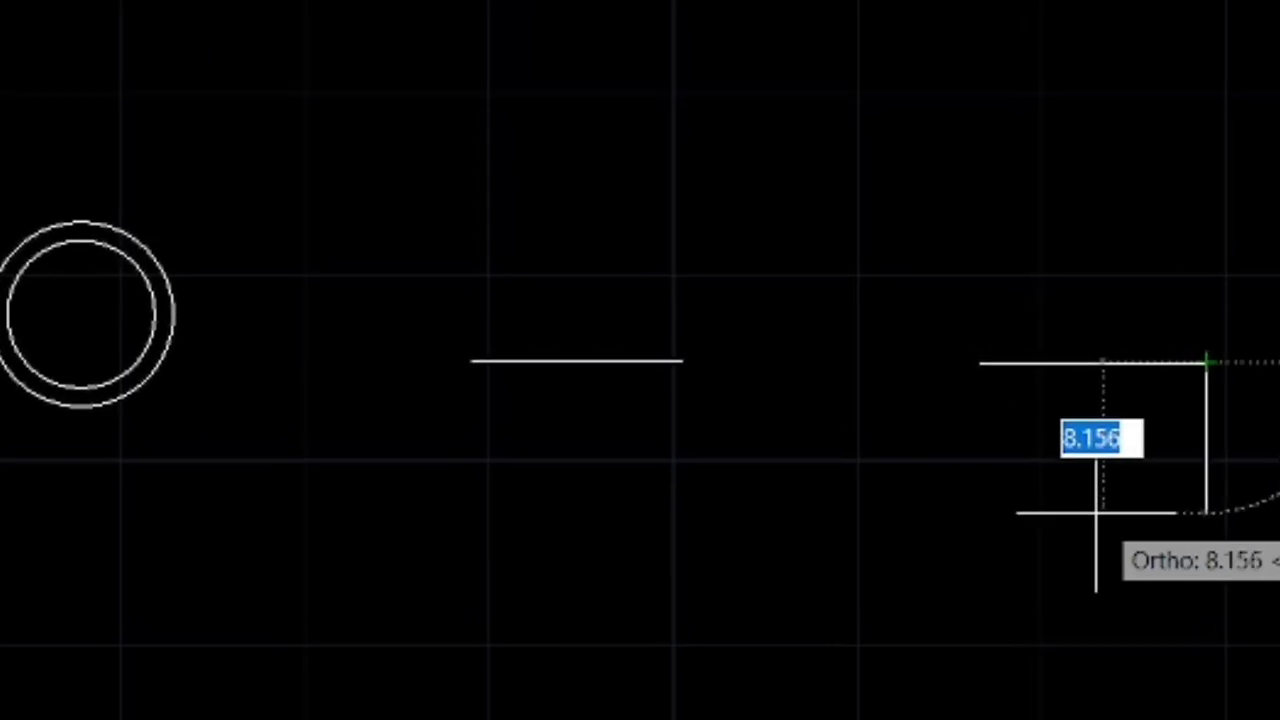
key(Escape)
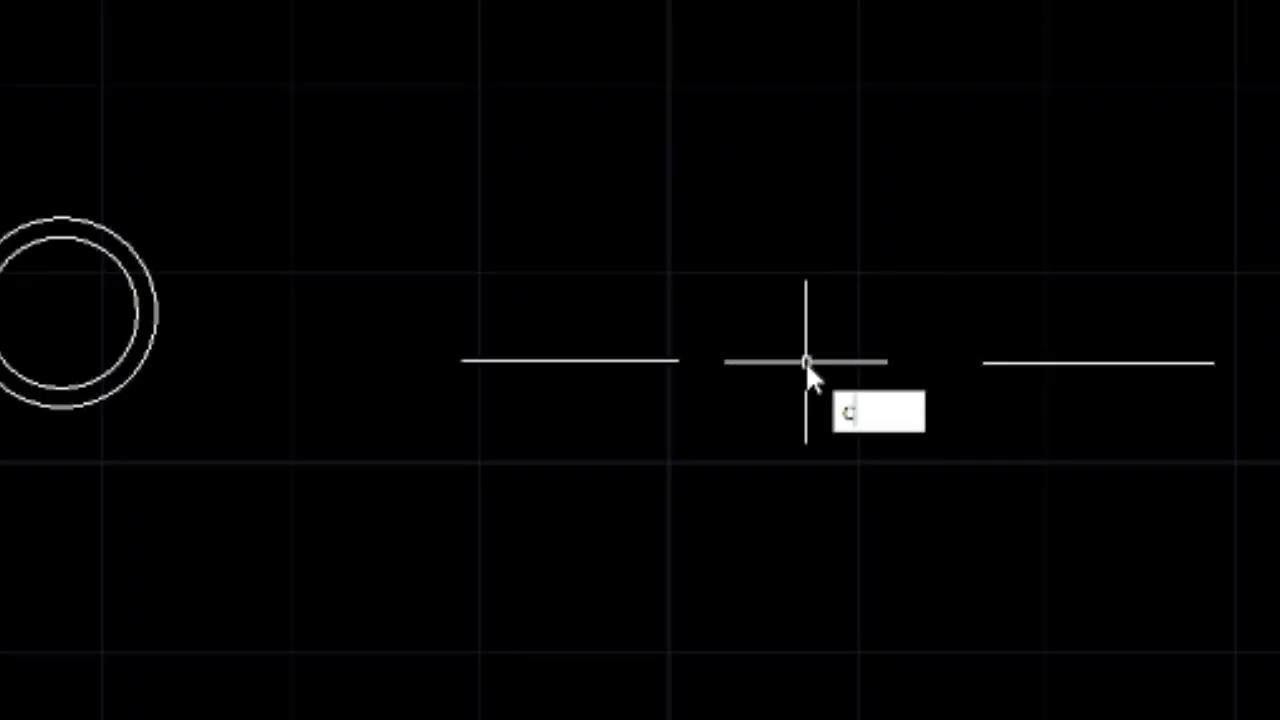
Draw a two-point circle whose diameter spans the gap between the facing ends of the two horizontal lines.
text(c)
key(Return)
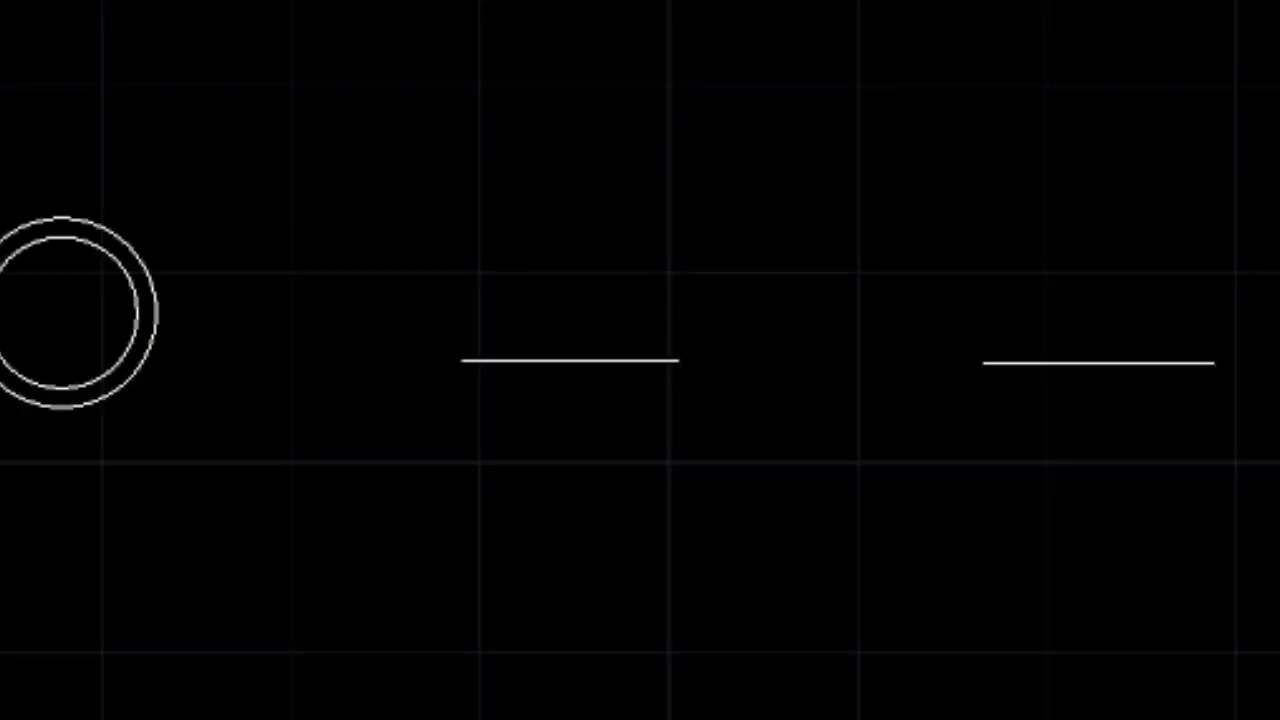
click(678, 359)
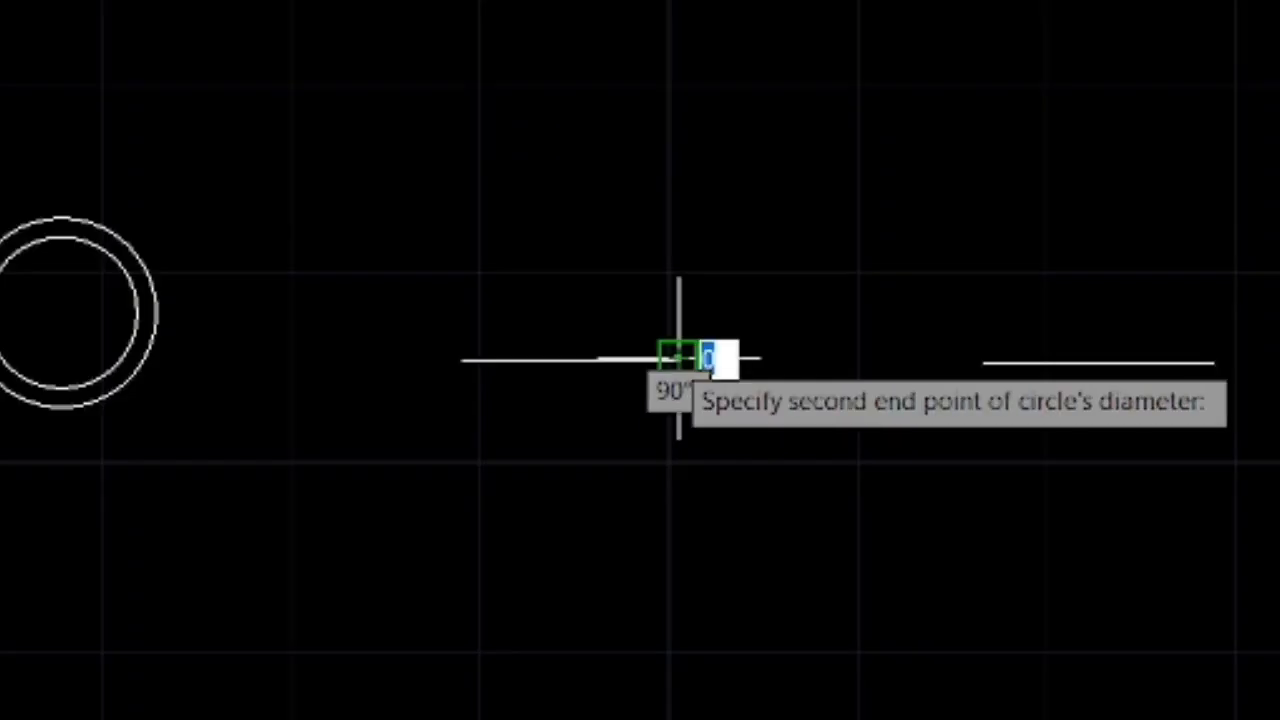
click(988, 360)
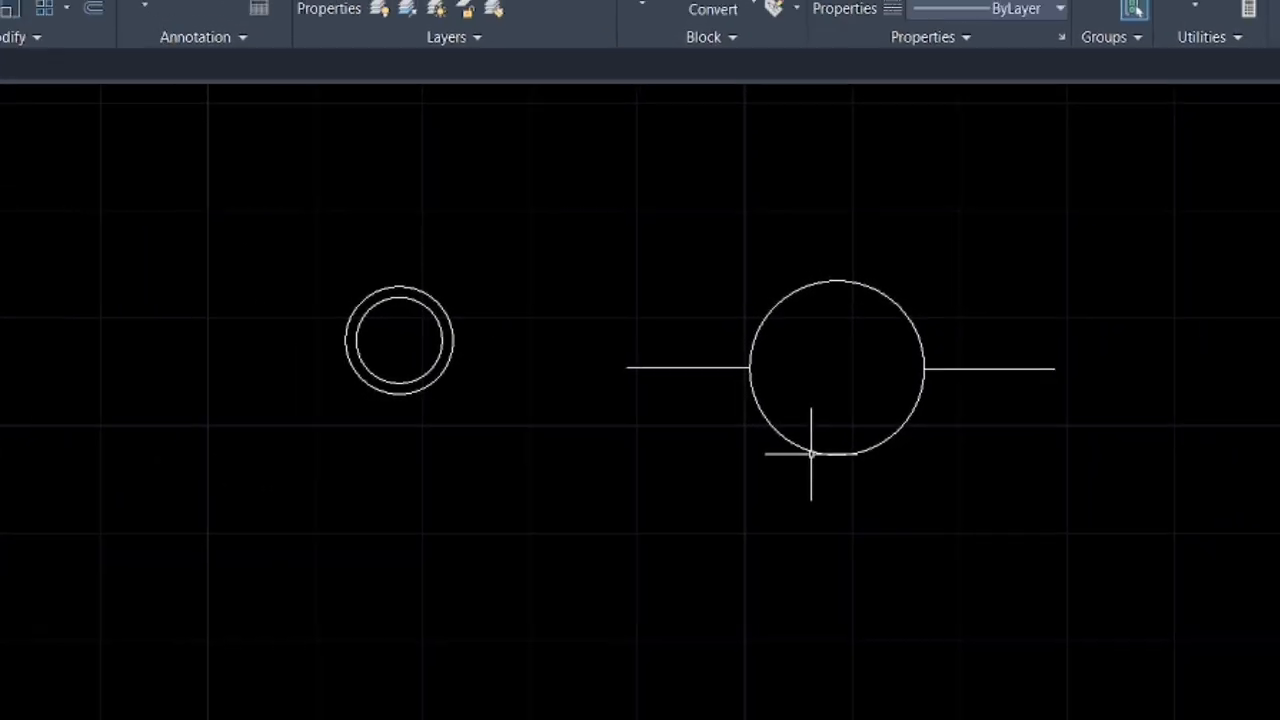
Erase the two-point circle between the horizontal lines.
click(811, 452)
key(Delete)
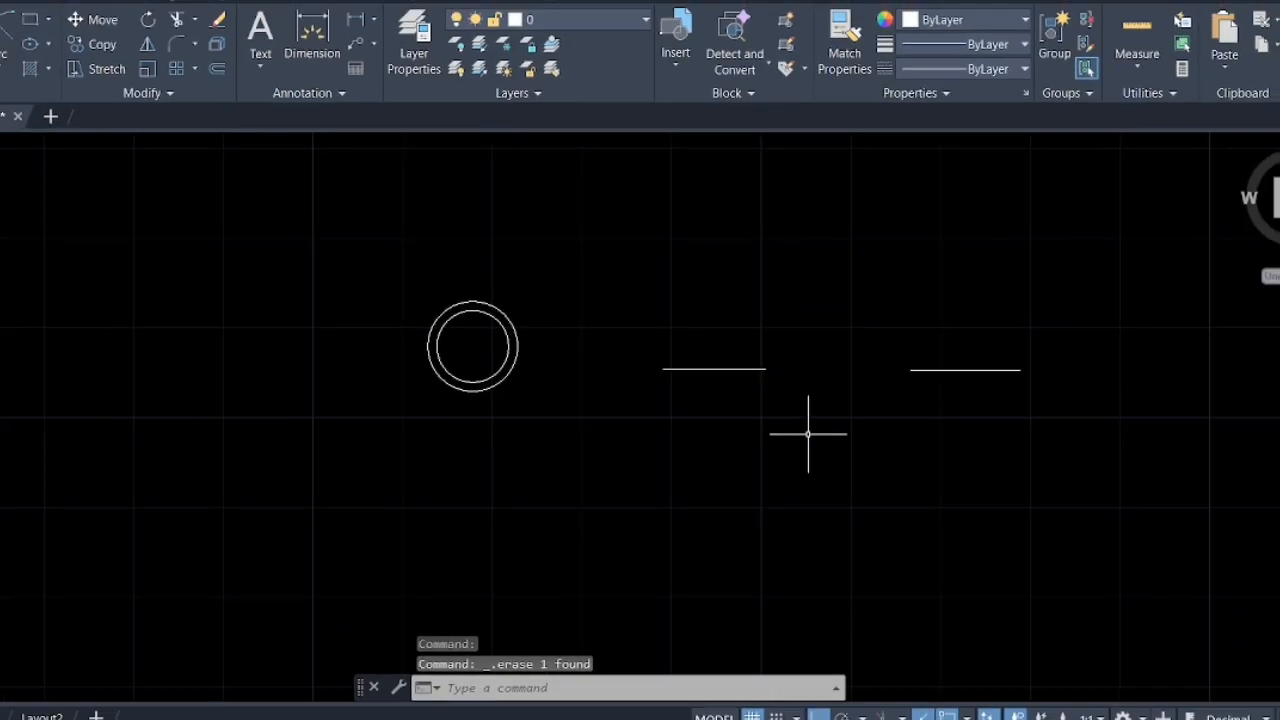
drag(808, 434, 877, 495)
key(Escape)
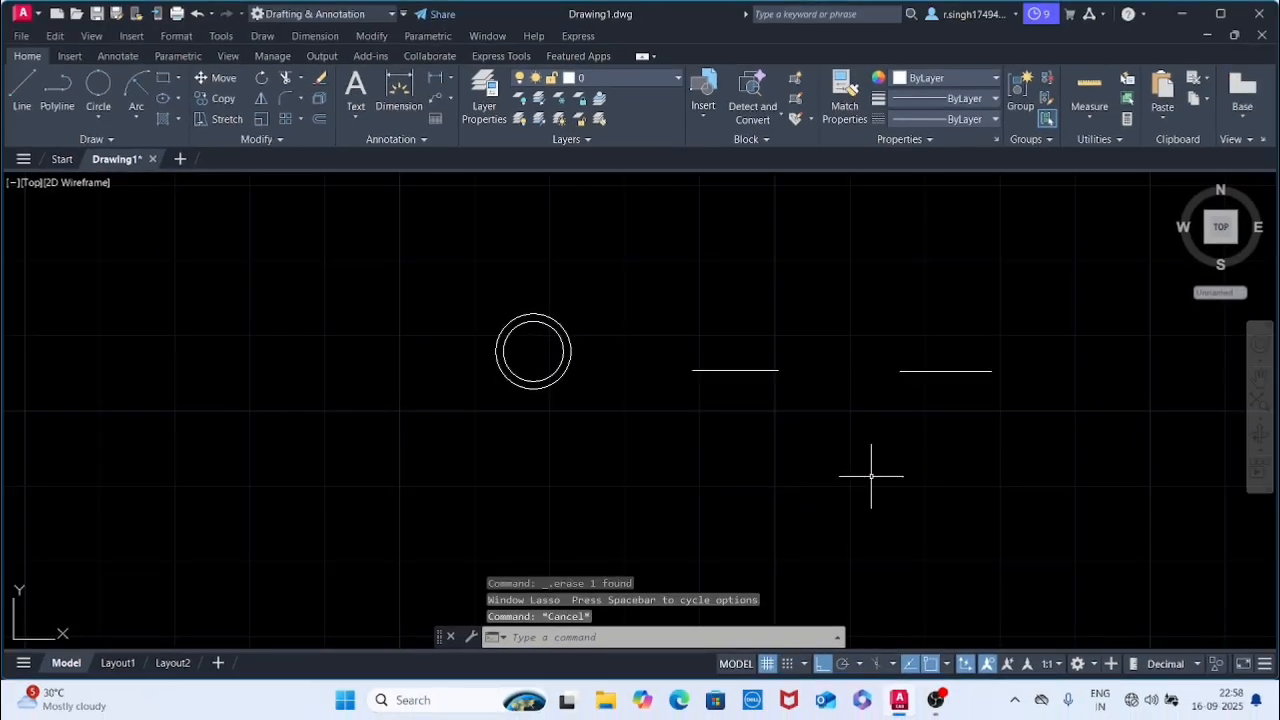
Draw a short vertical line below the gap between the two horizontal lines.
key(l)
key(Return)
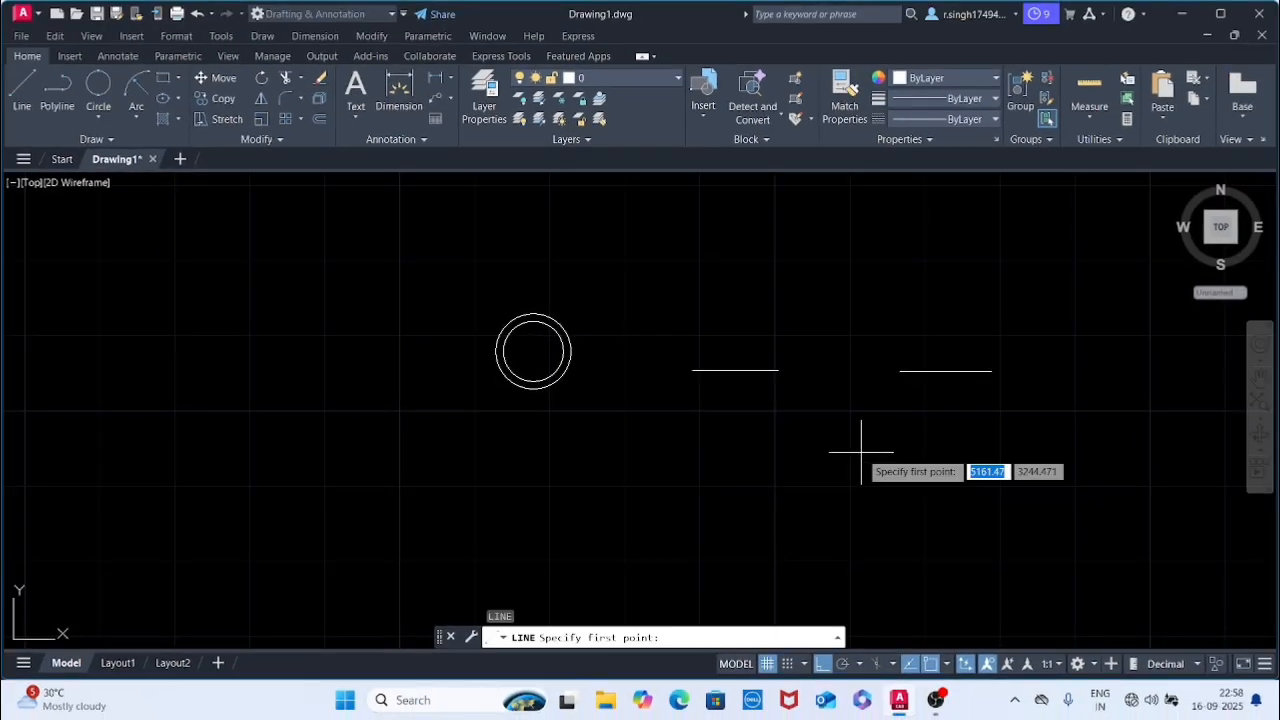
click(842, 438)
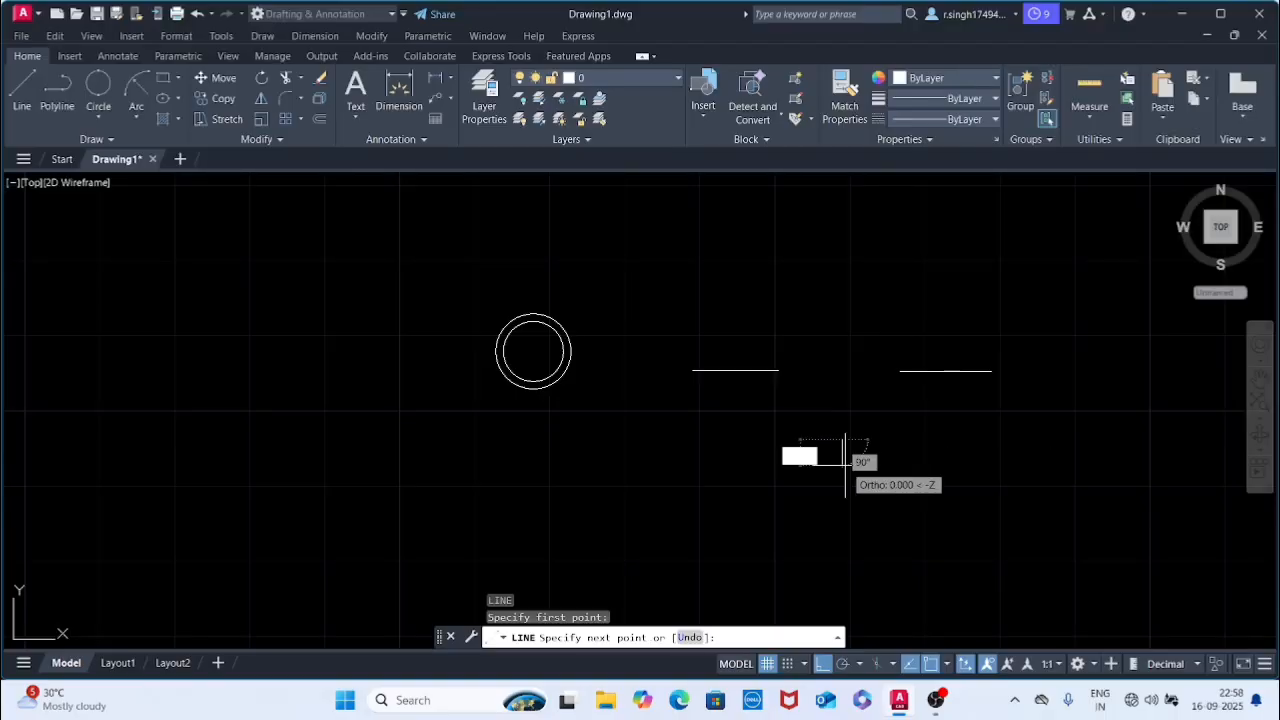
click(850, 490)
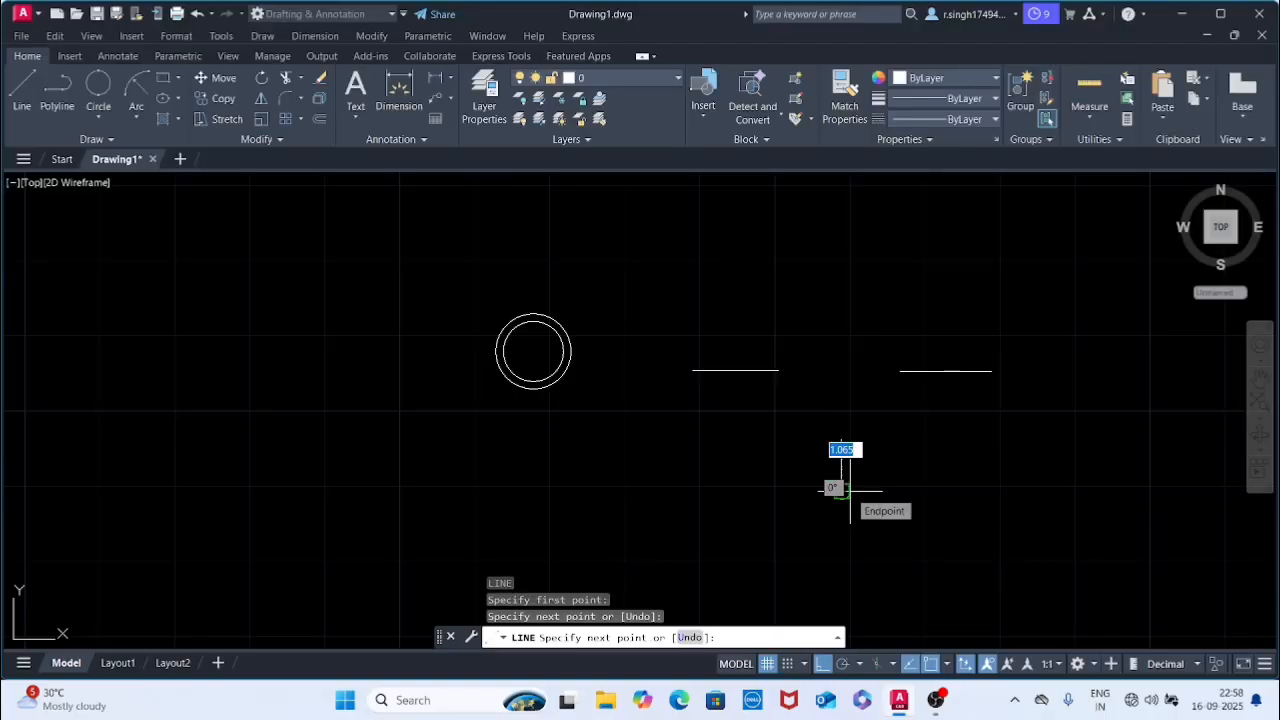
key(Escape)
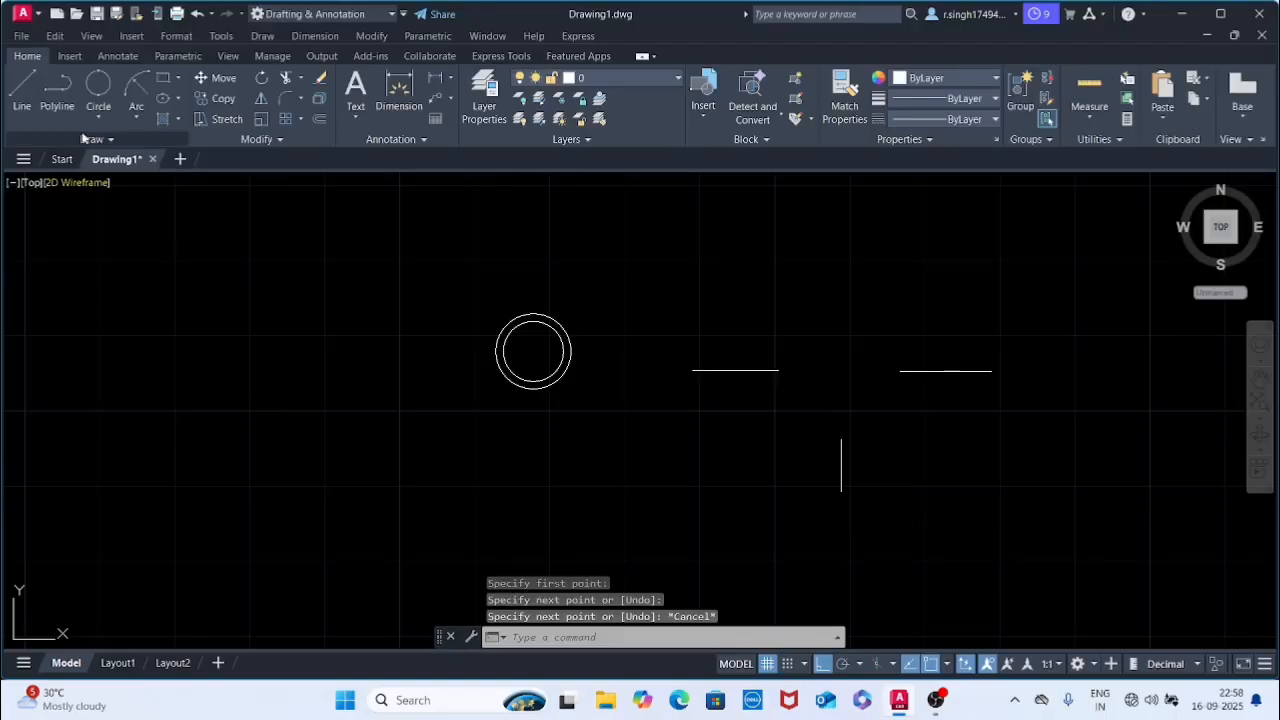
Draw a 3-Point circle through the inner ends of the two horizontal lines and the upper end of the vertical line.
click(98, 119)
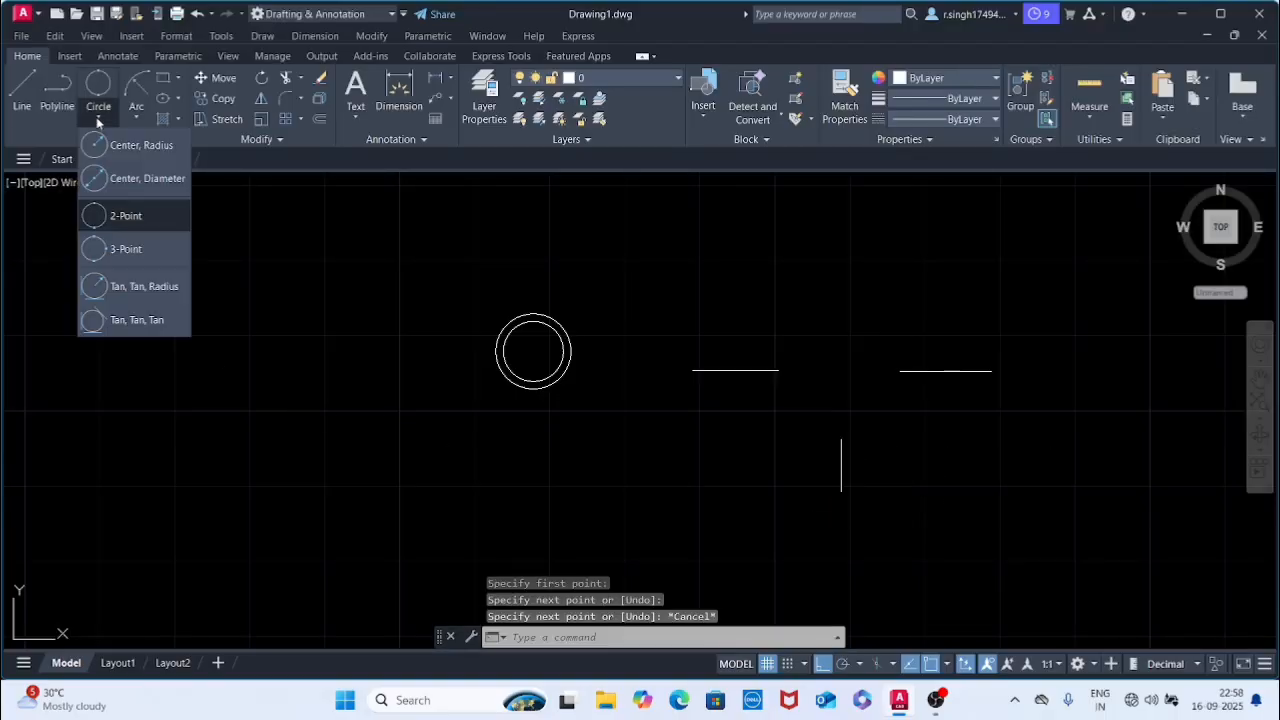
click(126, 249)
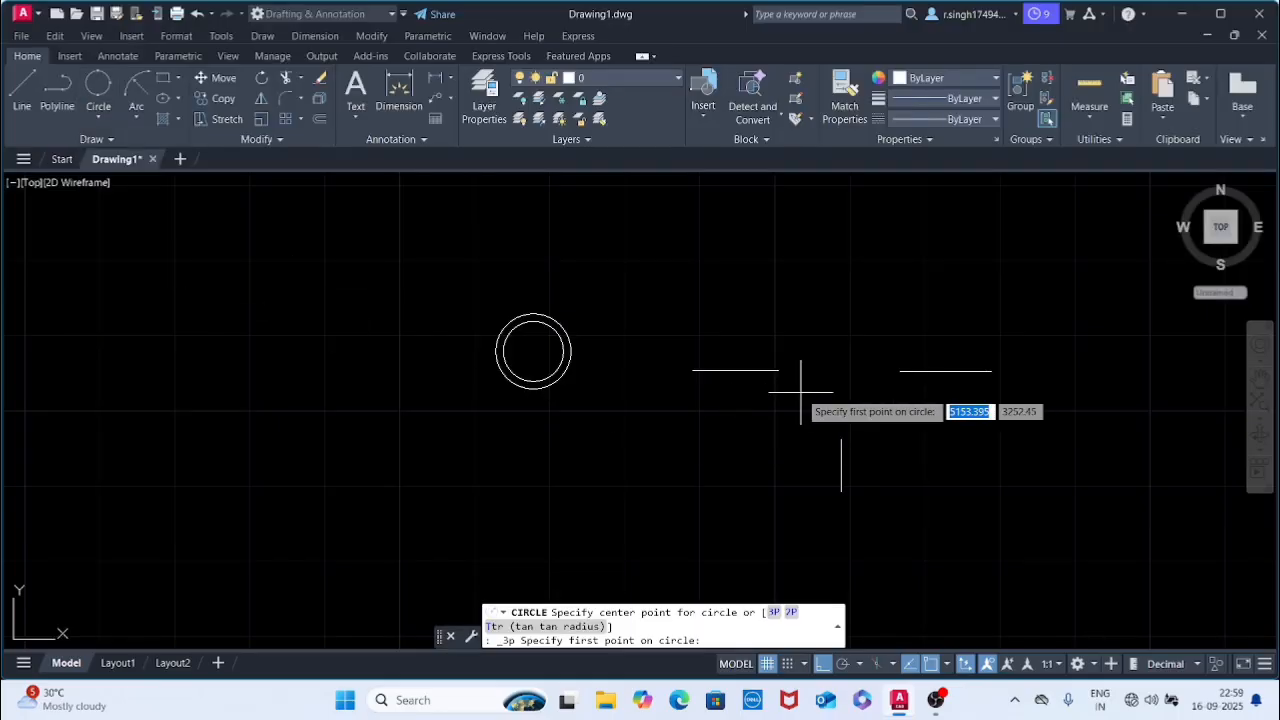
click(778, 370)
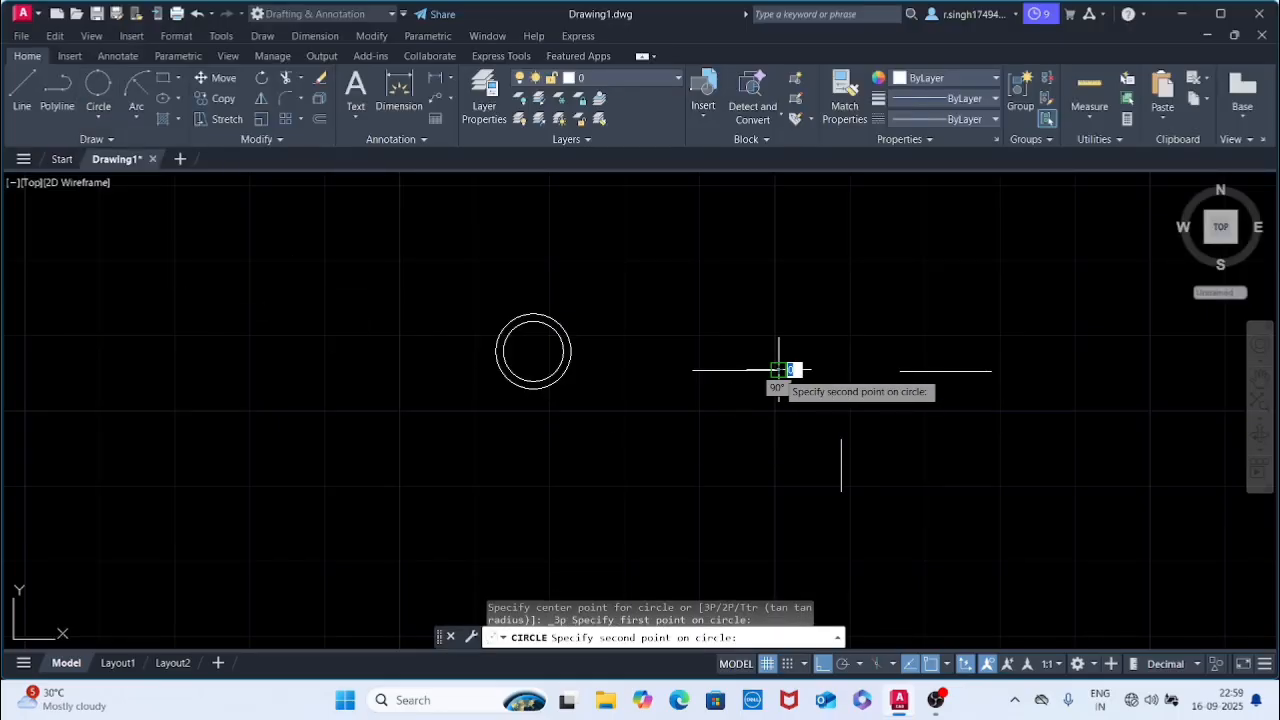
click(841, 438)
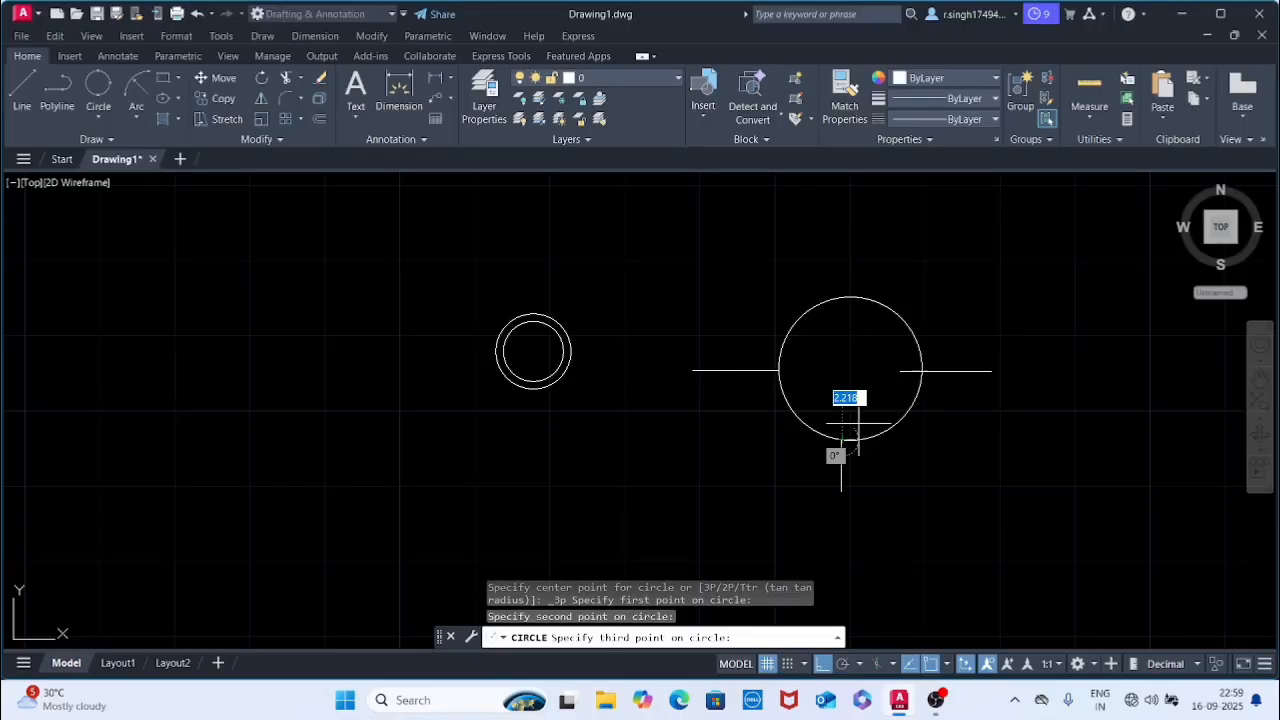
click(900, 372)
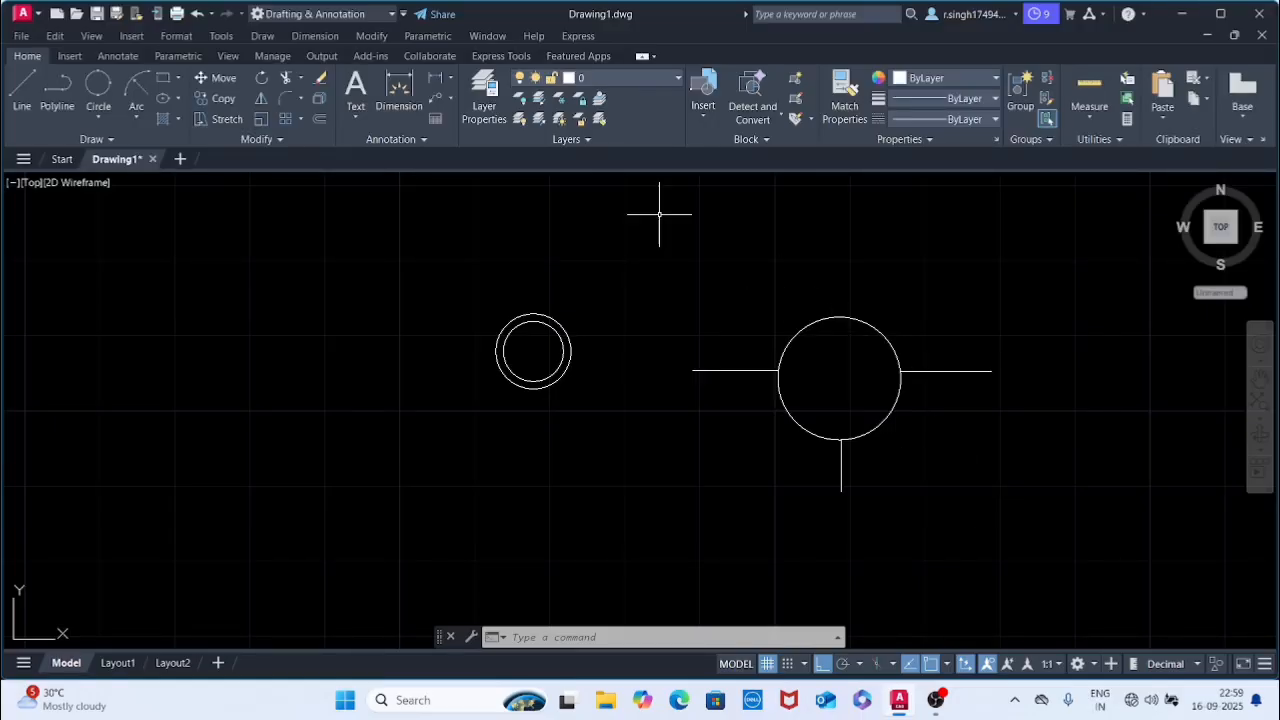
Draw a centre-radius circle with a radius of about 6 just below and to the right of the concentric circles.
click(100, 116)
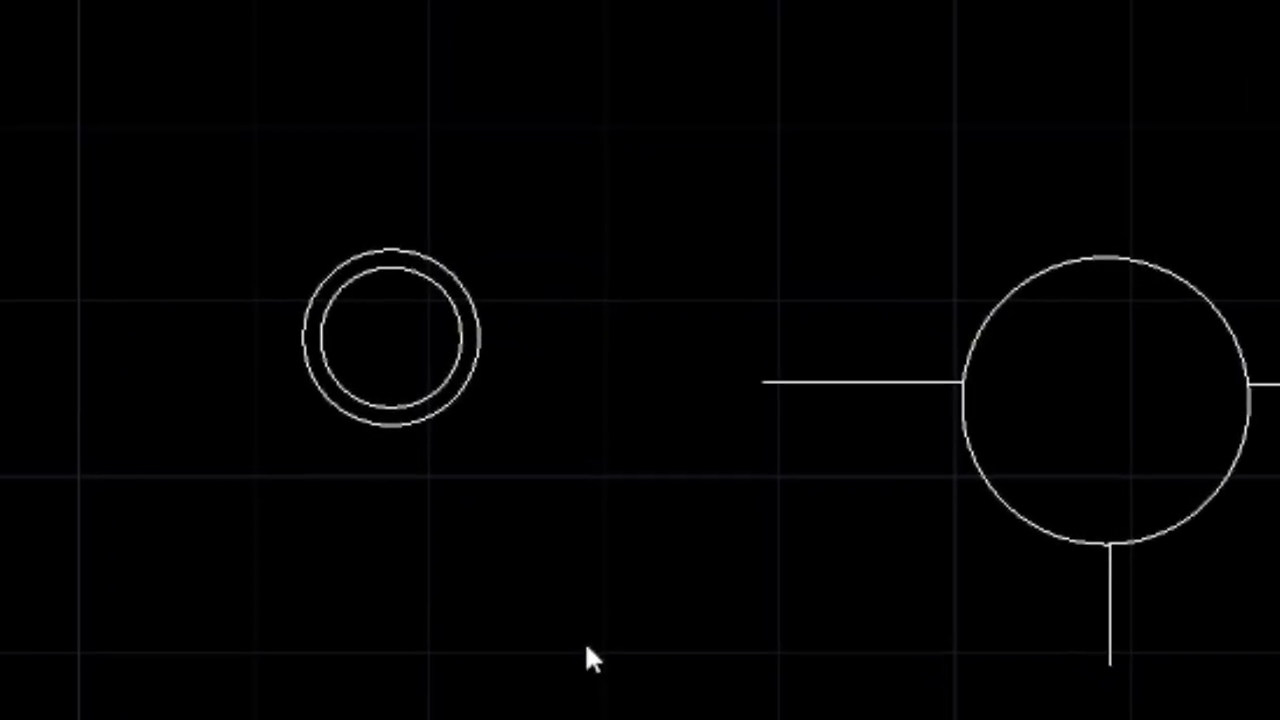
text(c)
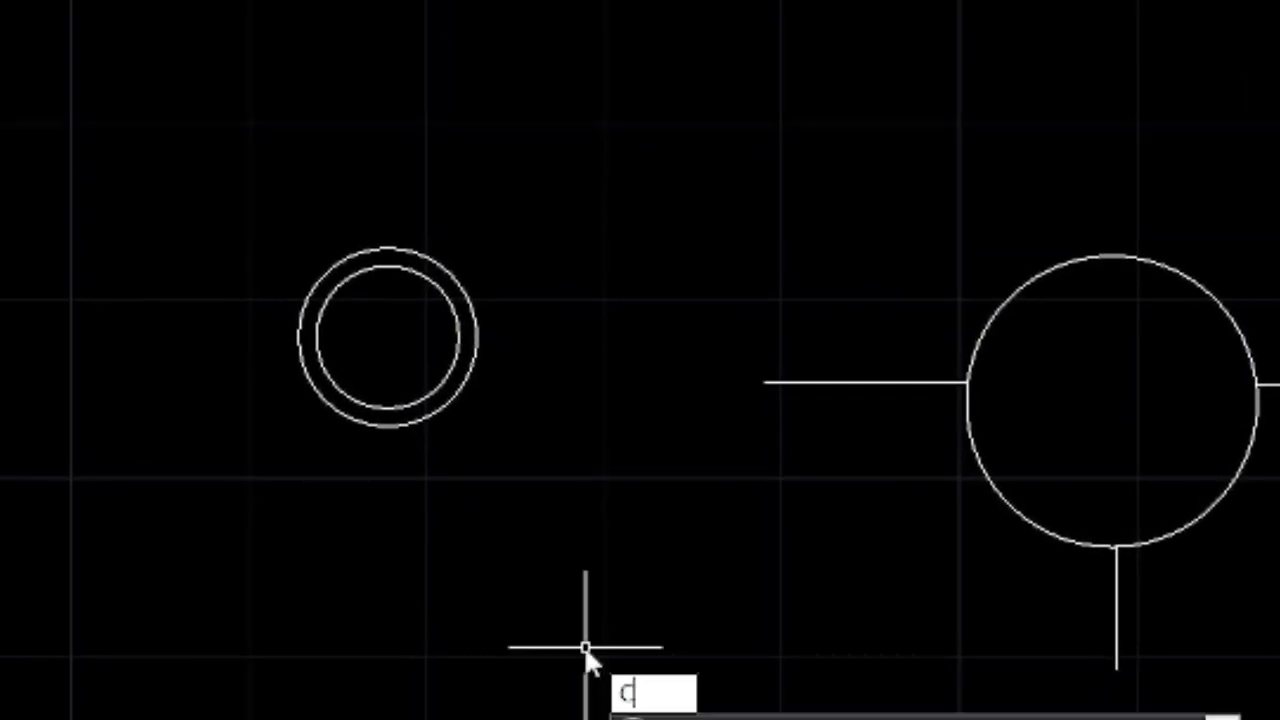
key(Return)
click(586, 506)
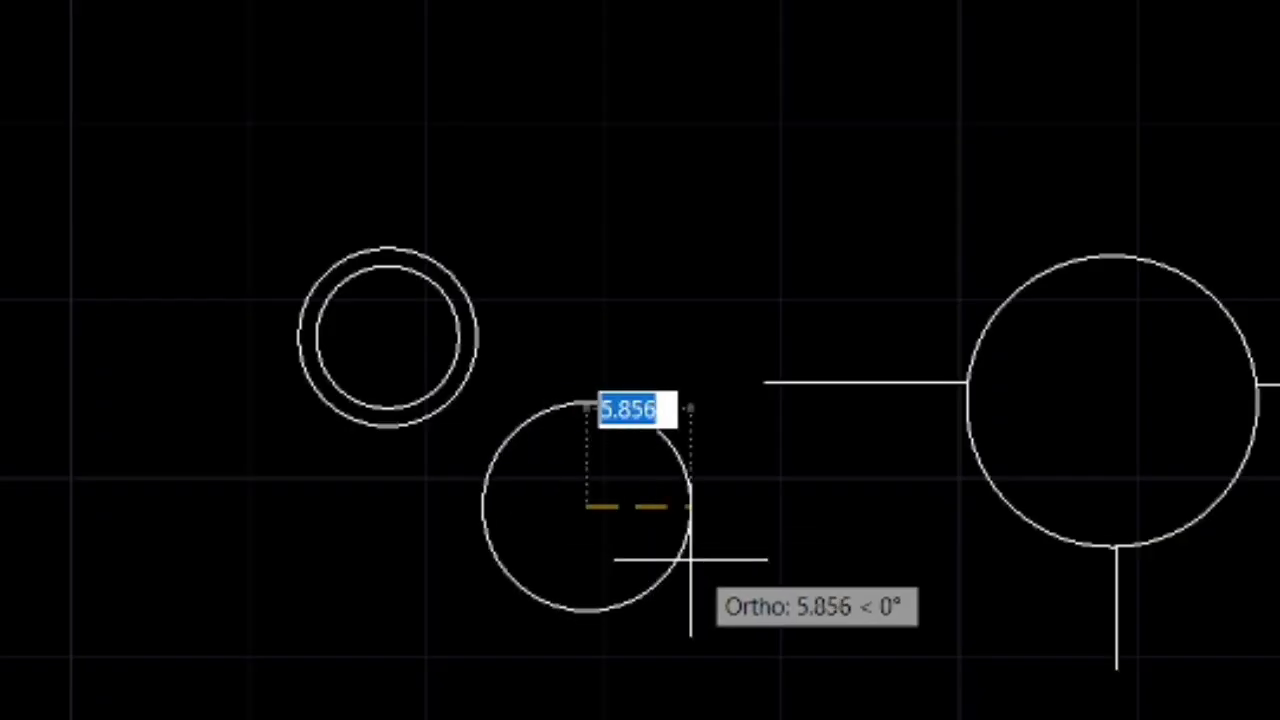
click(700, 557)
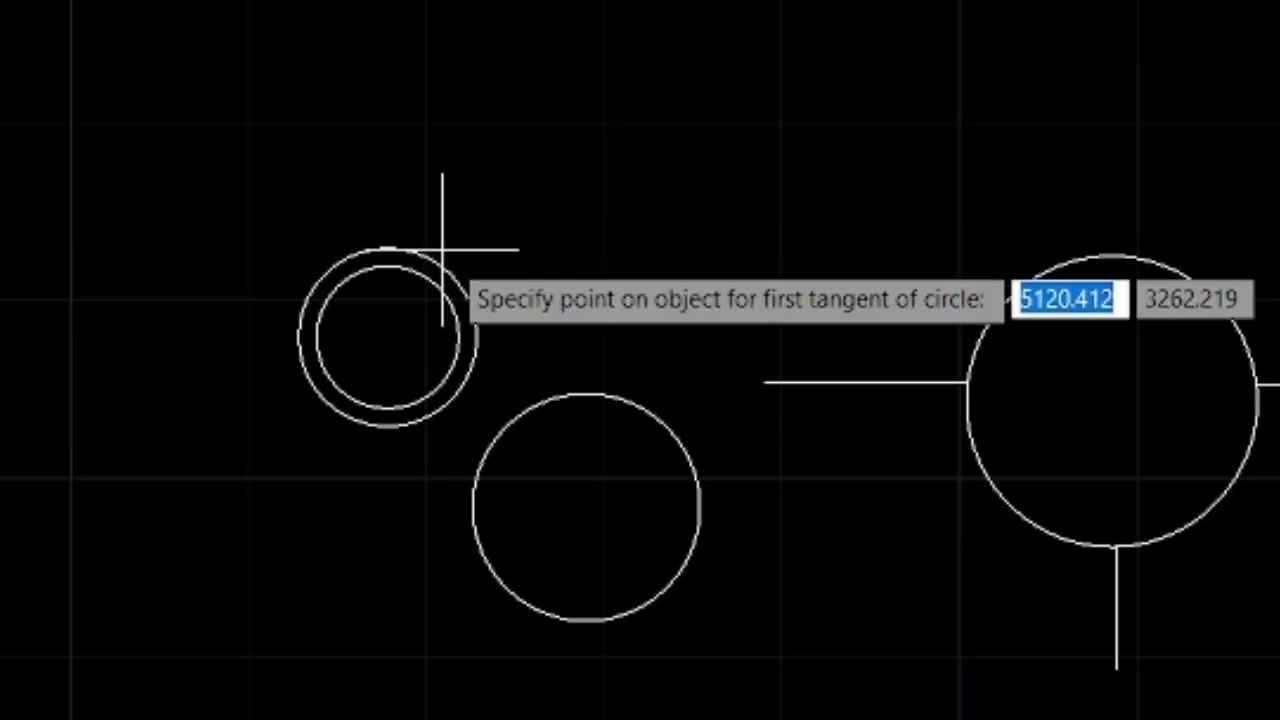
Draw a Tan, Tan, Radius circle with radius 6, tangent to the outer concentric circle and the circle below it.
click(473, 313)
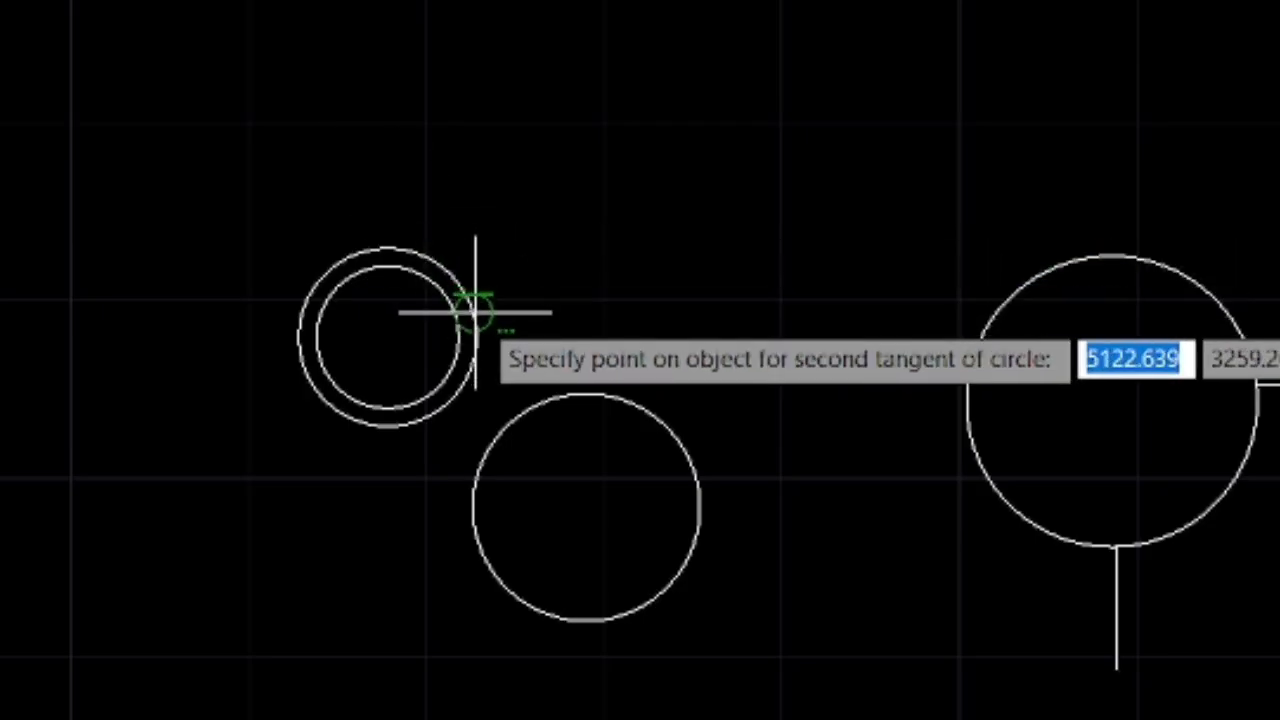
click(576, 388)
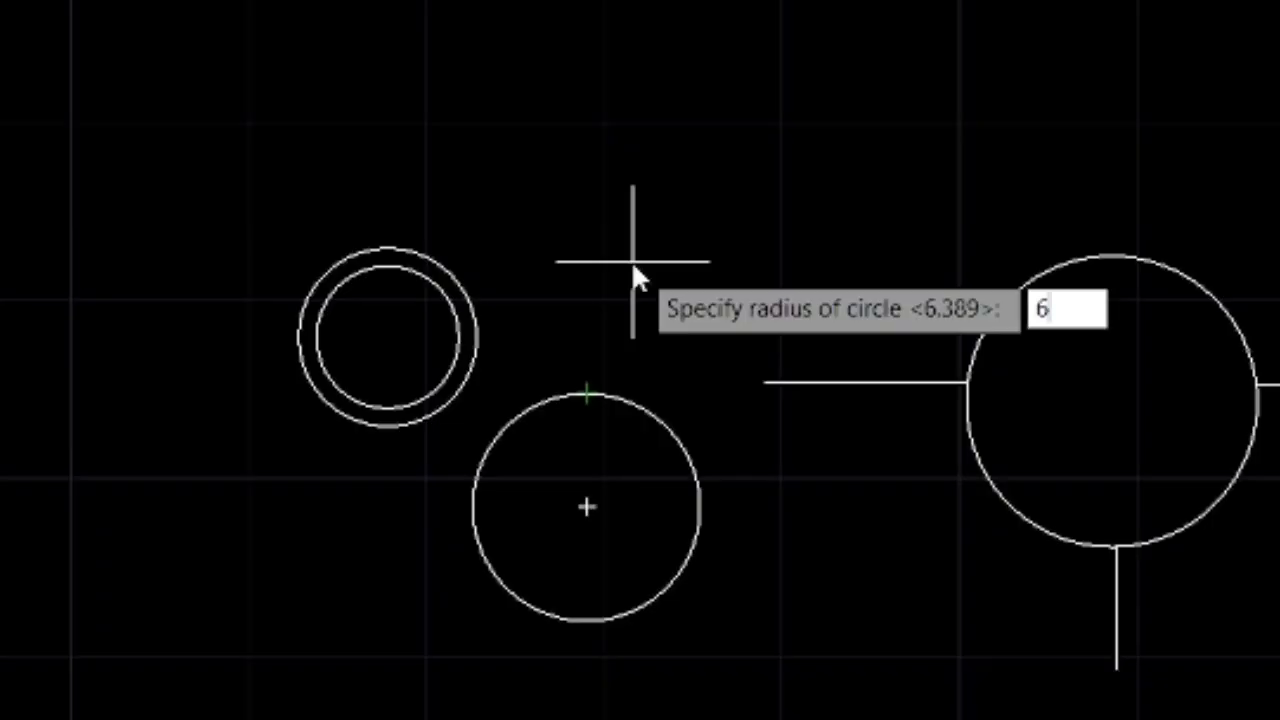
key(Return)
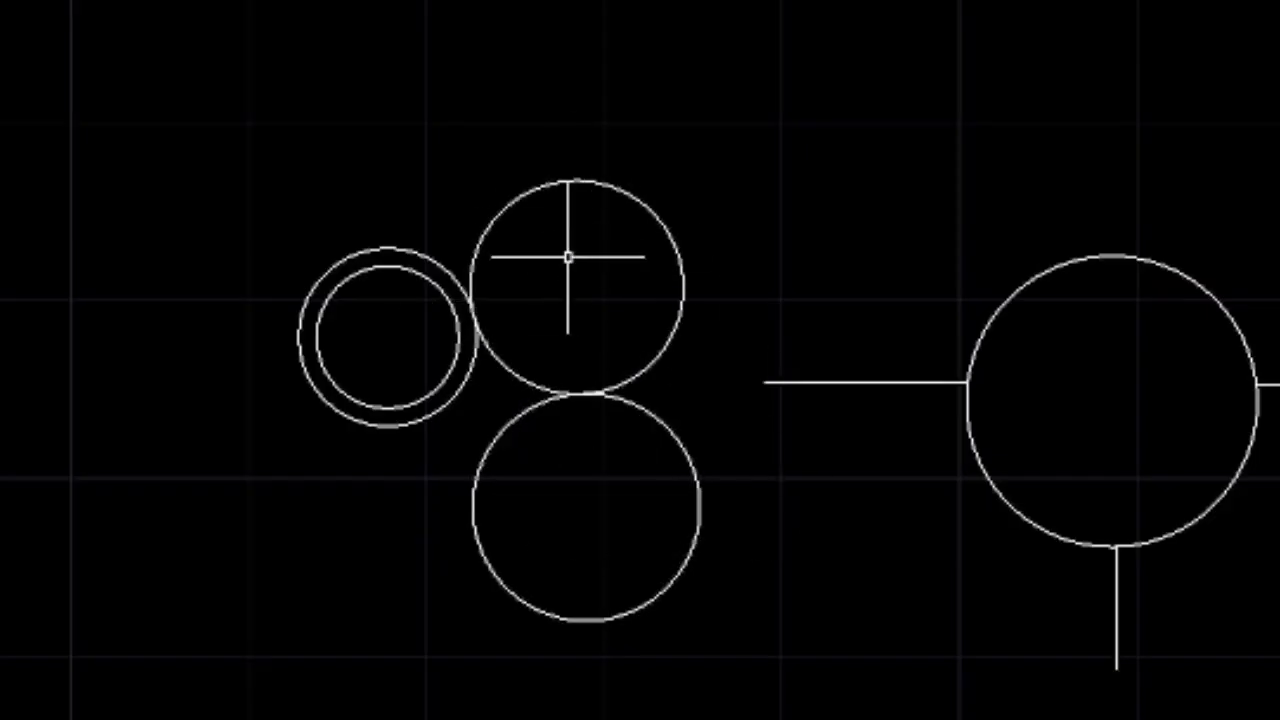
scroll(568, 257, down, 2)
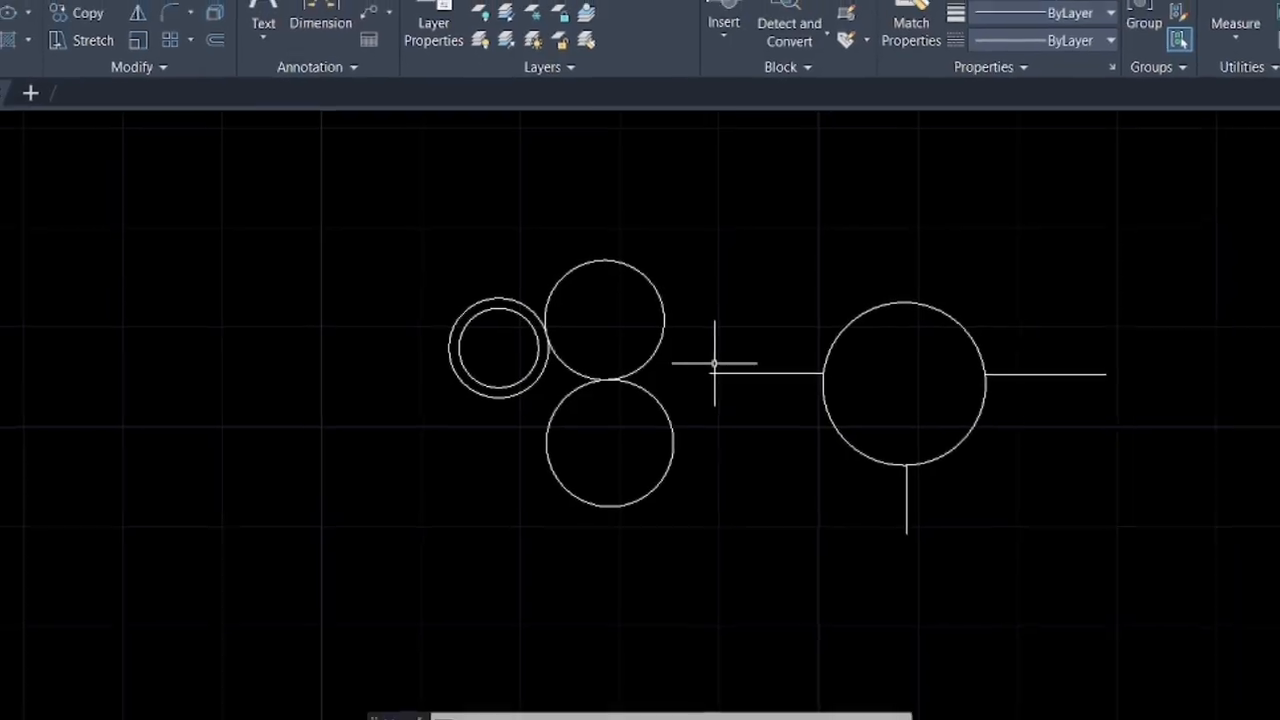
click(658, 300)
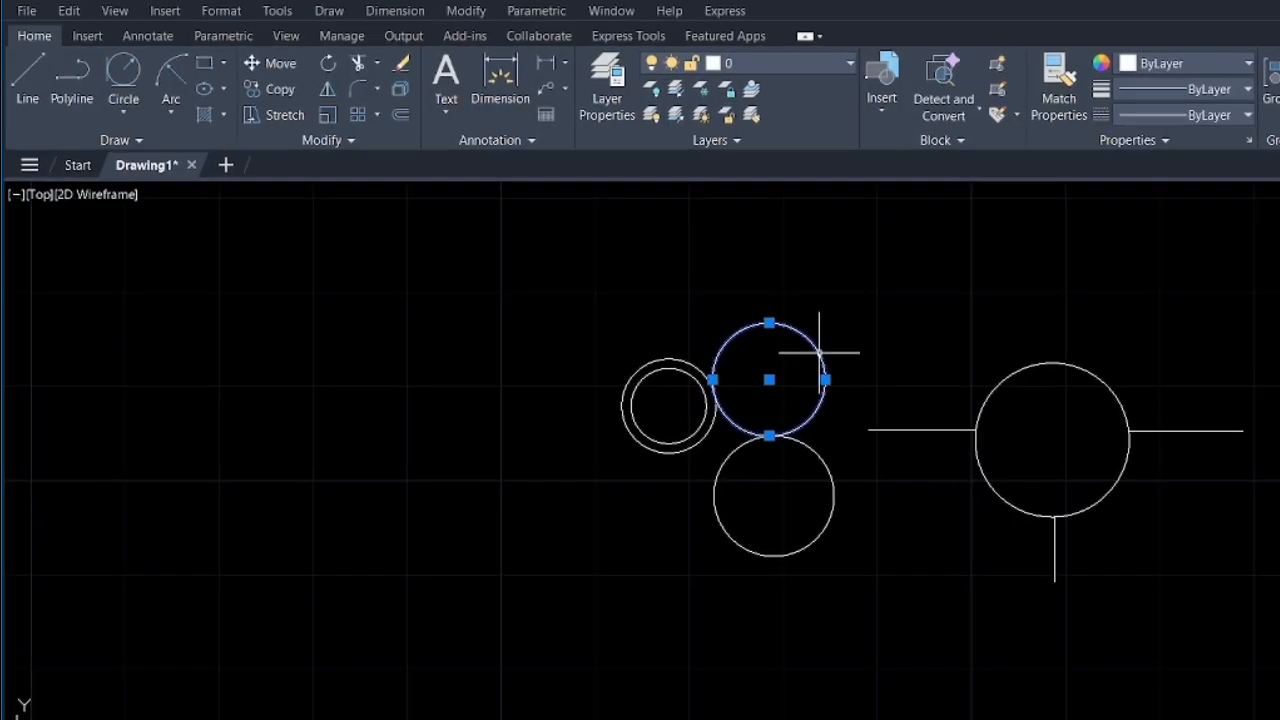
key(Escape)
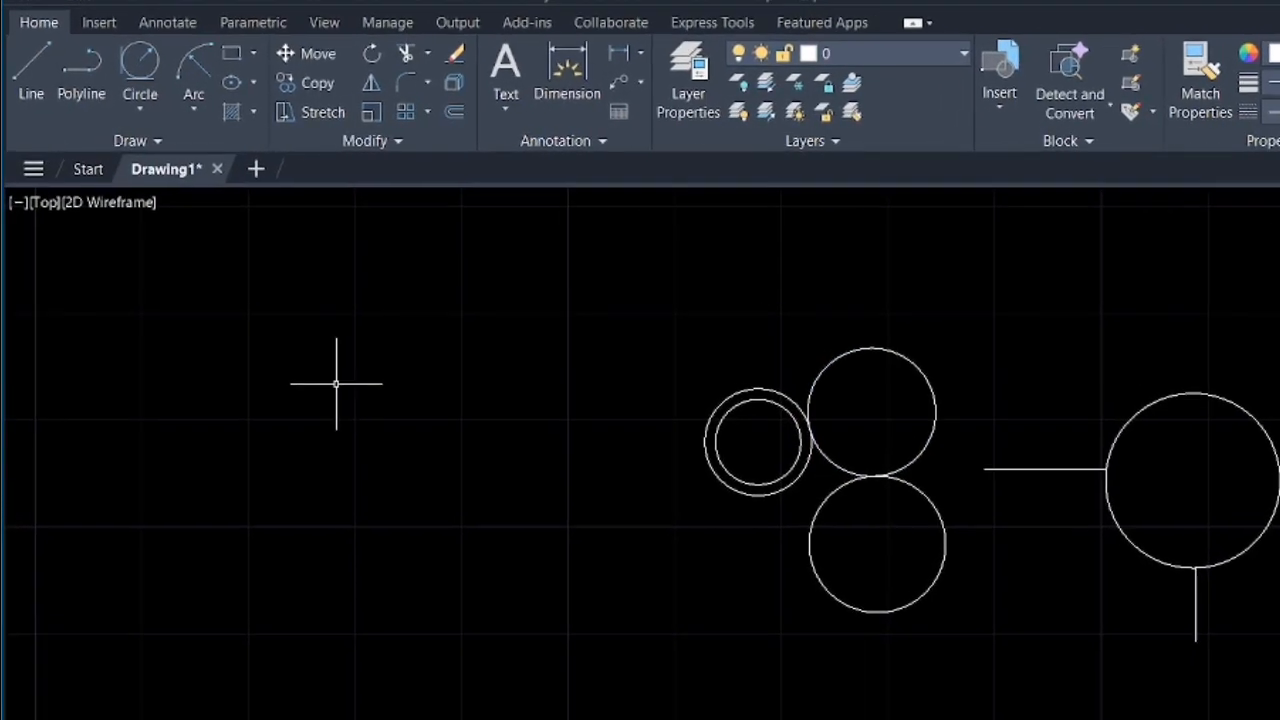
Draw a wide rectangle in the empty area left of the concentric circles.
text(REc)
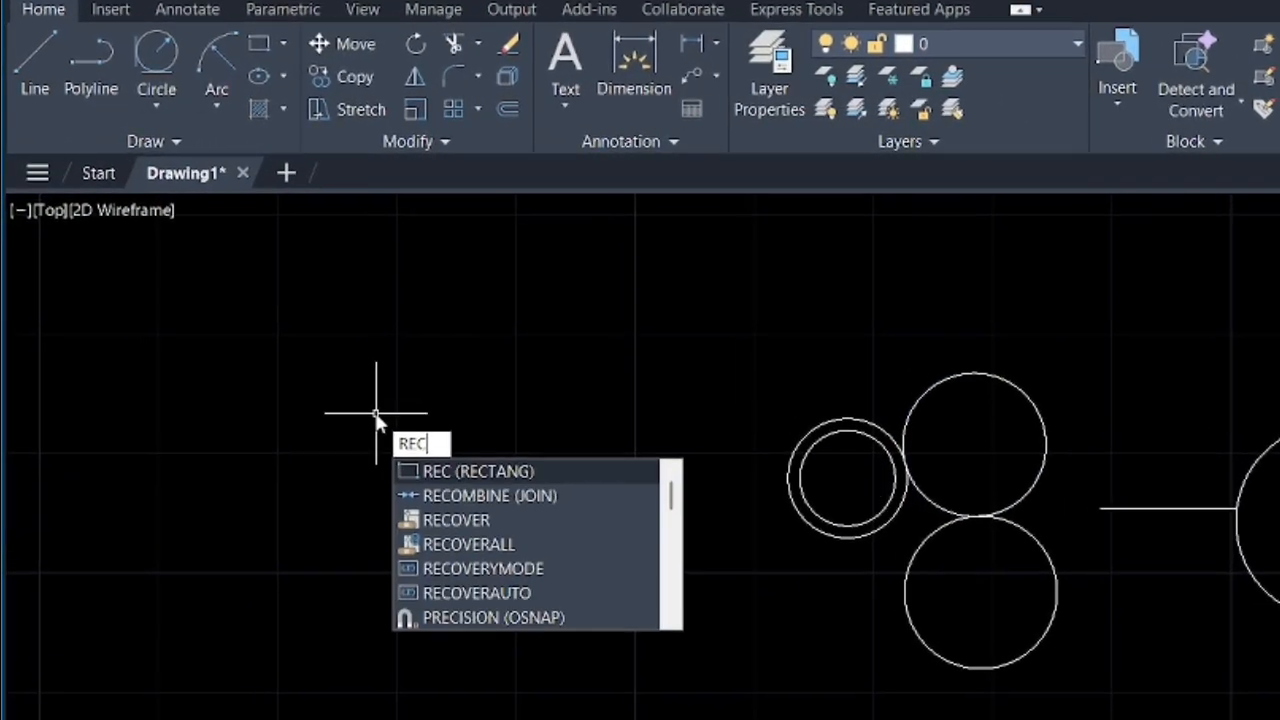
key(Return)
click(292, 474)
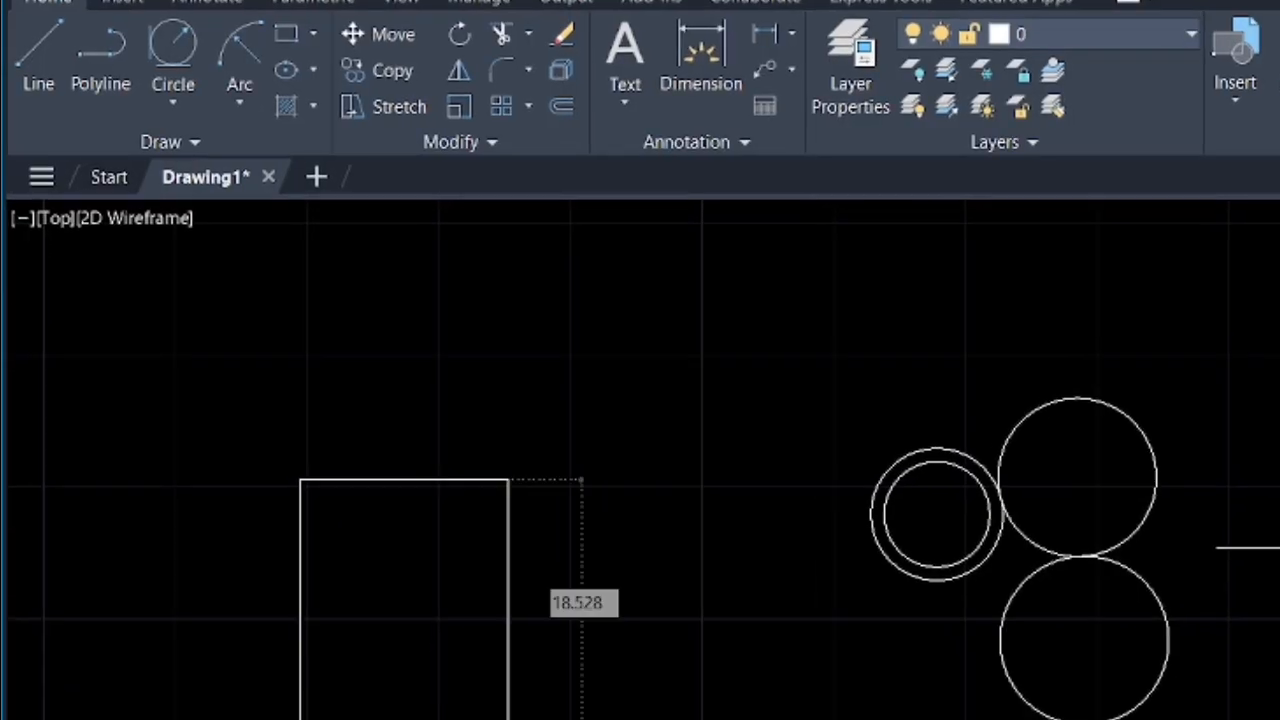
click(669, 719)
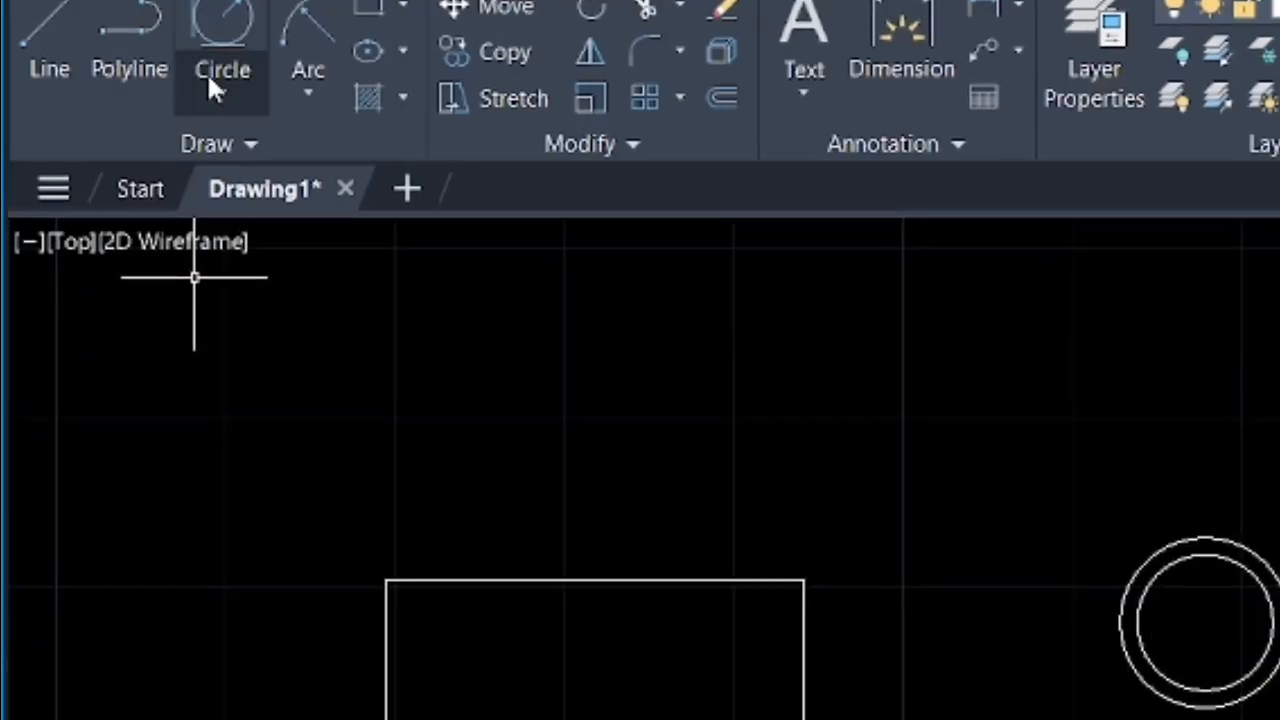
Draw a Tan, Tan, Tan circle inside the rectangle, touching its upper, right and lower sides.
click(218, 94)
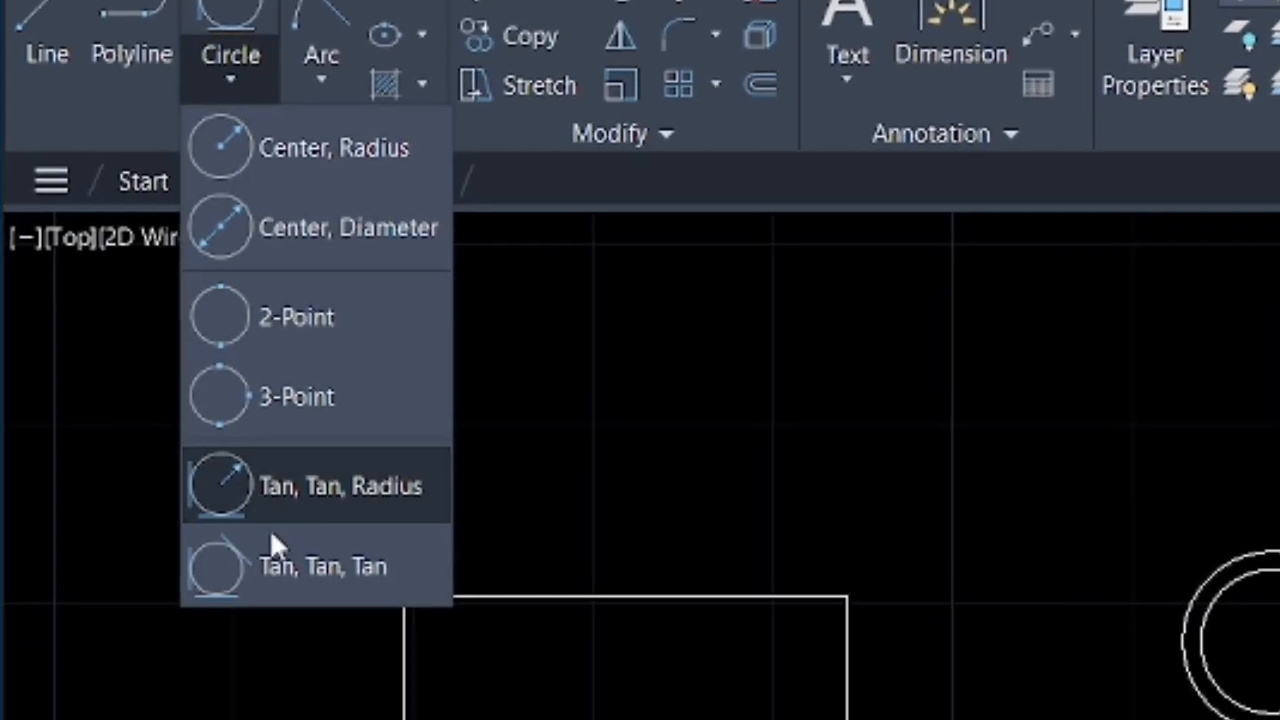
click(285, 582)
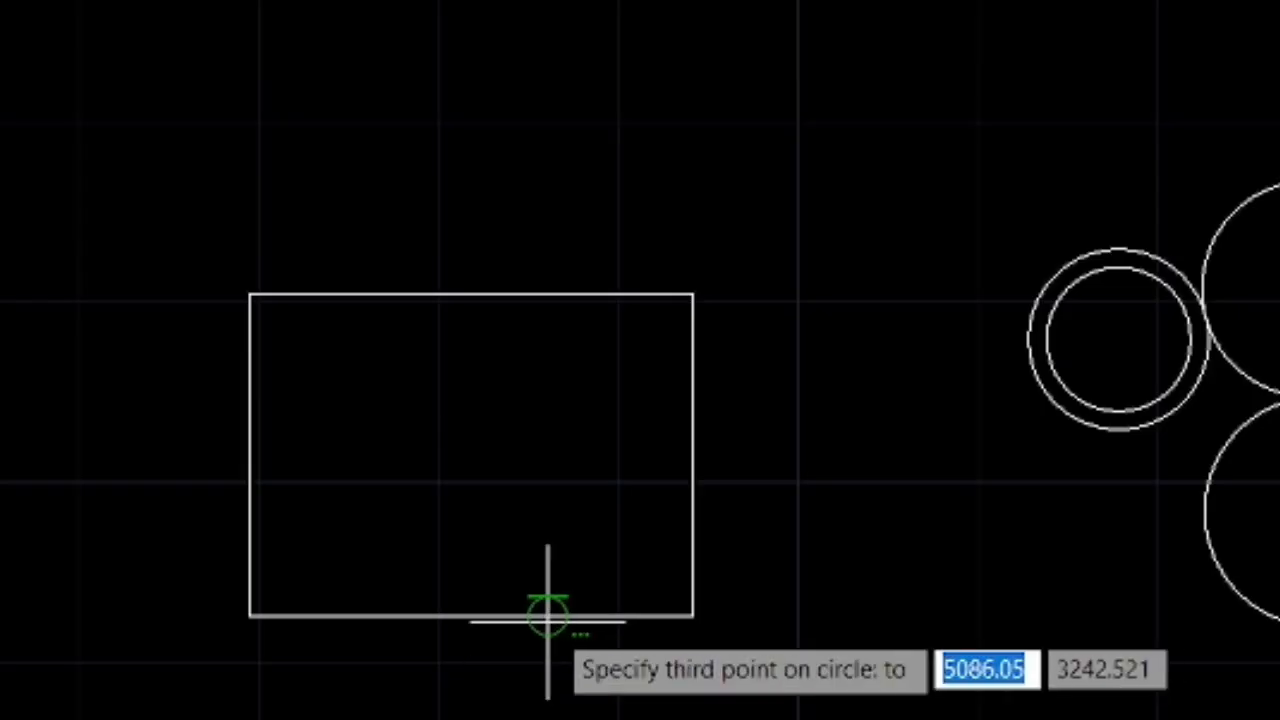
click(547, 615)
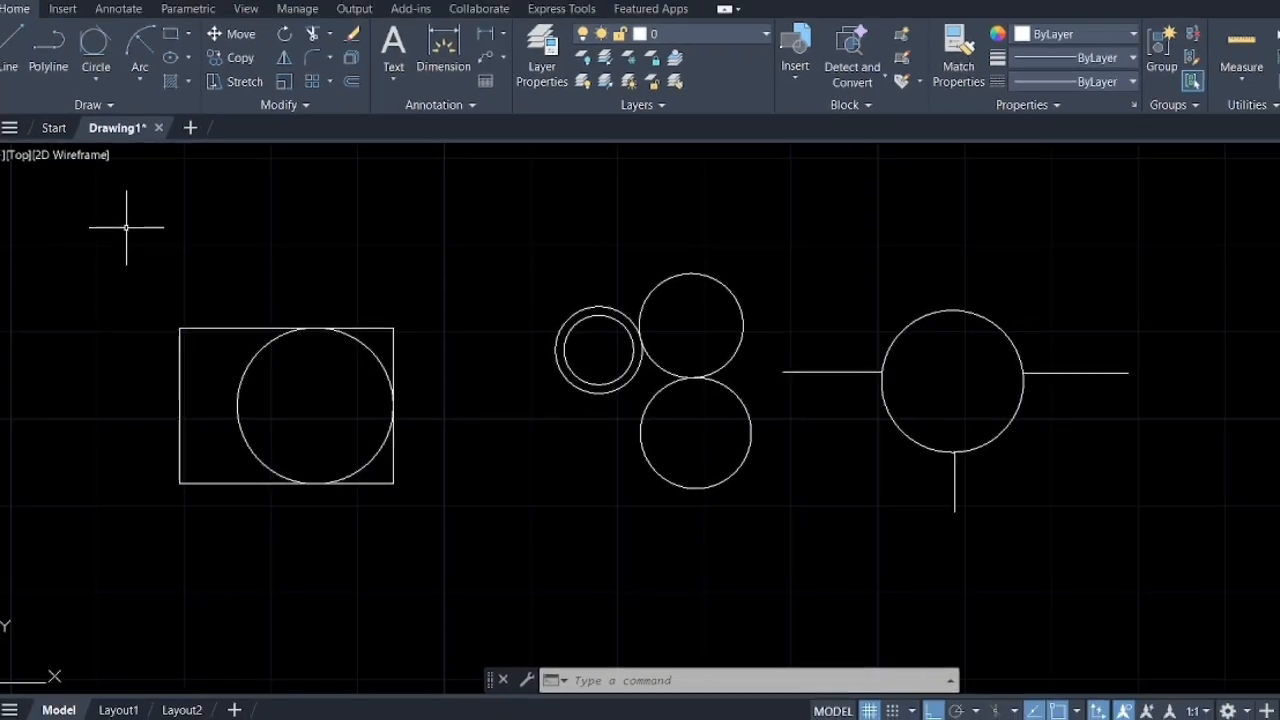
key(Escape)
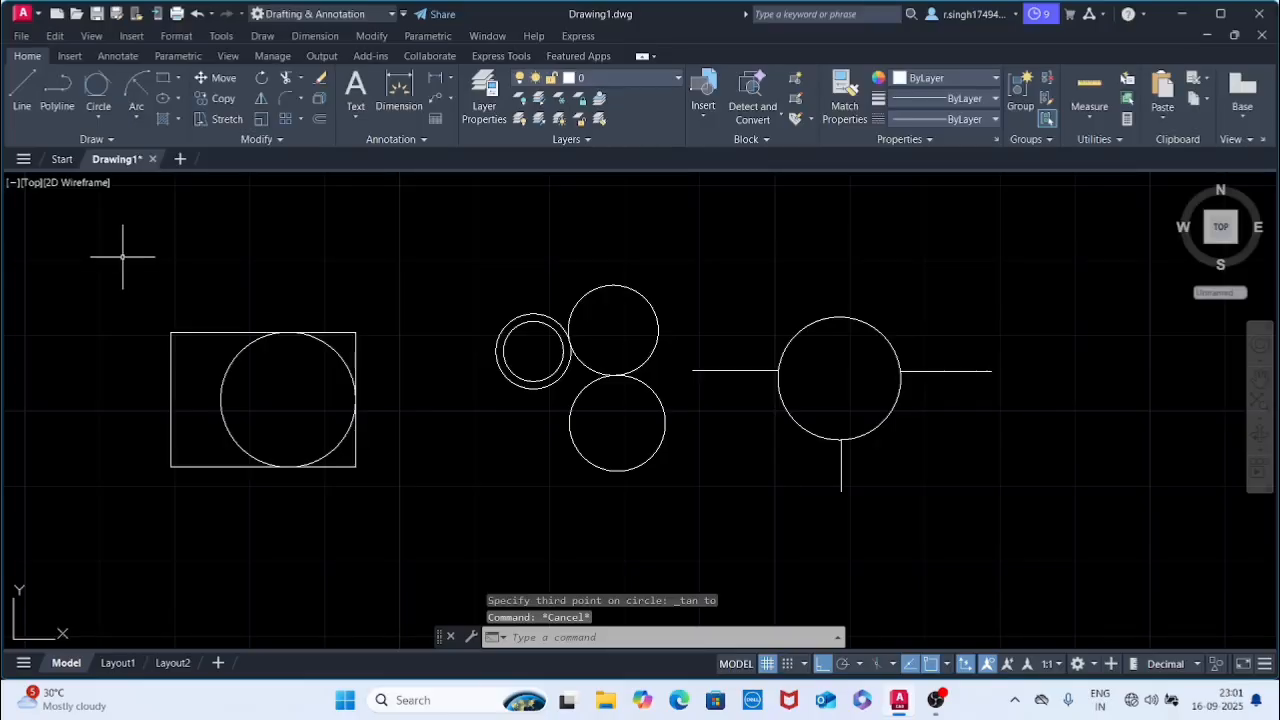
key(Escape)
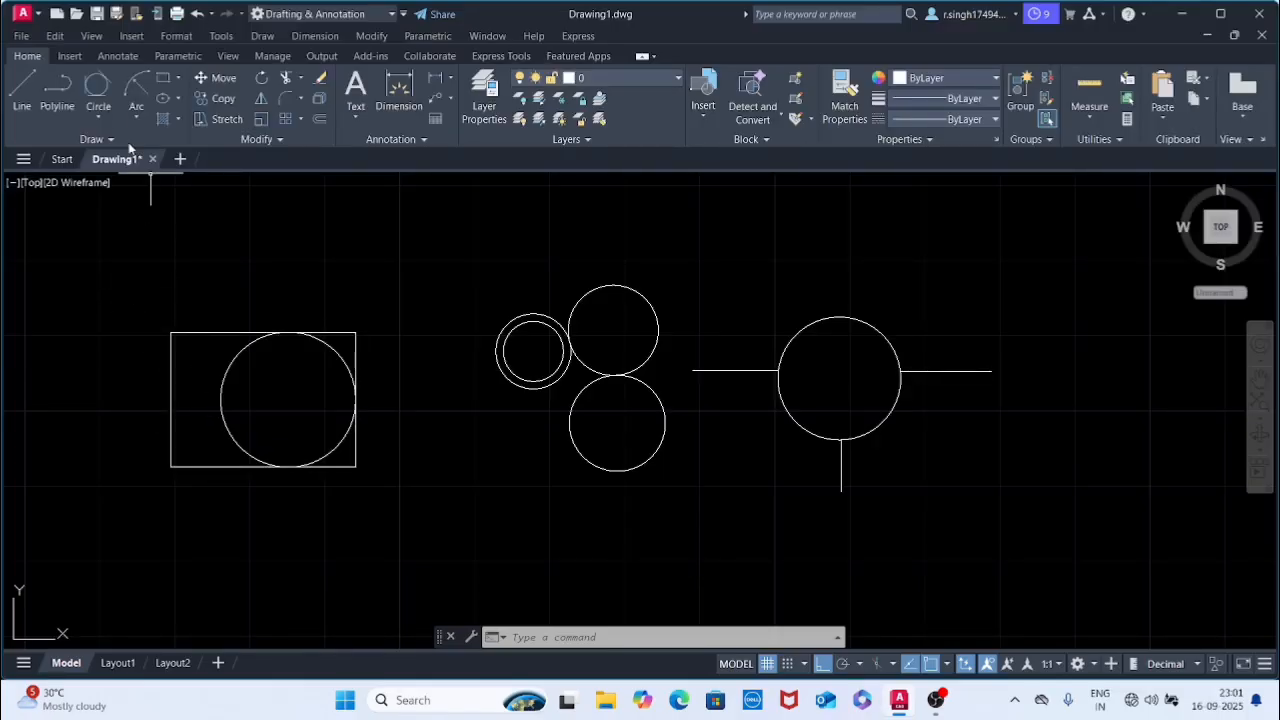
click(101, 120)
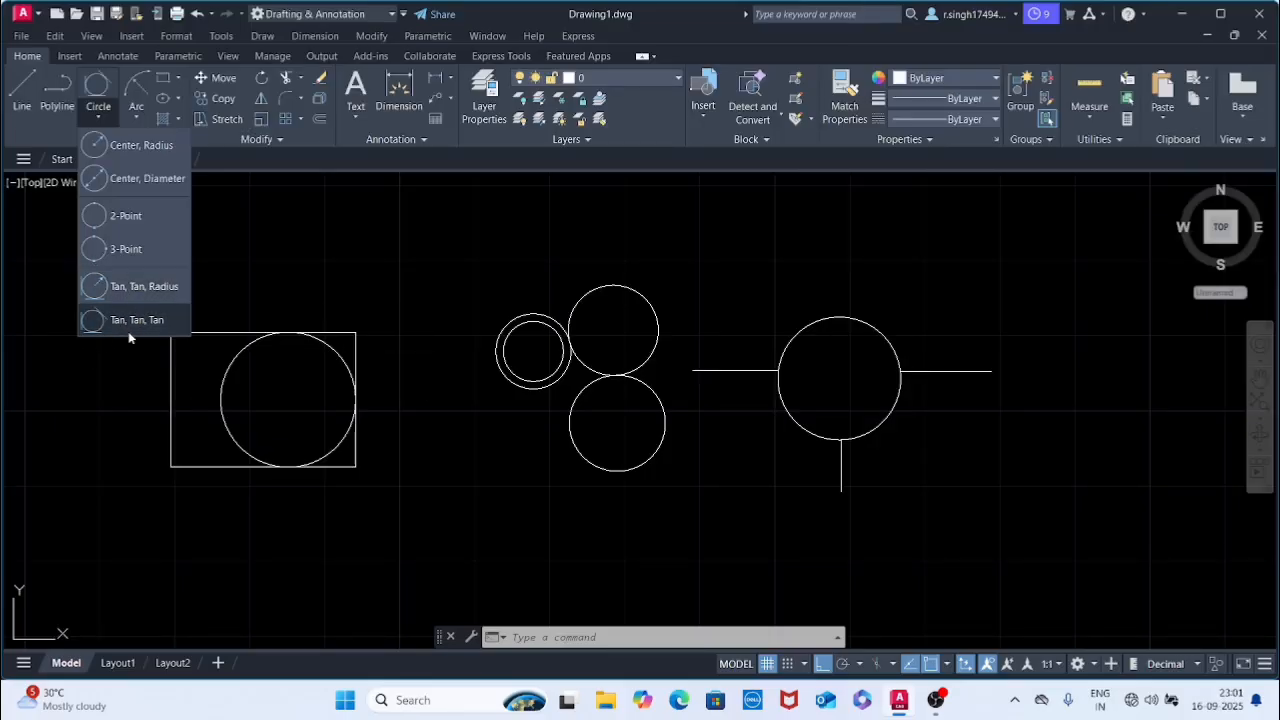
click(371, 273)
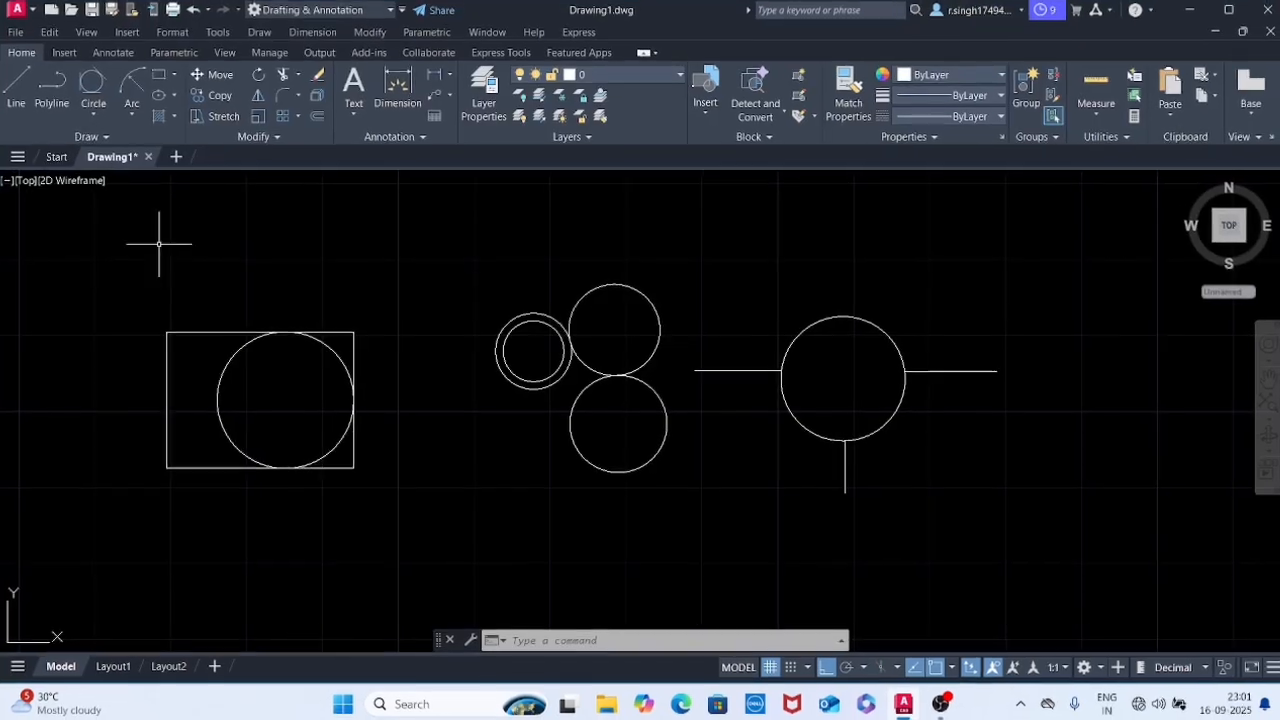
drag(95, 252, 91, 275)
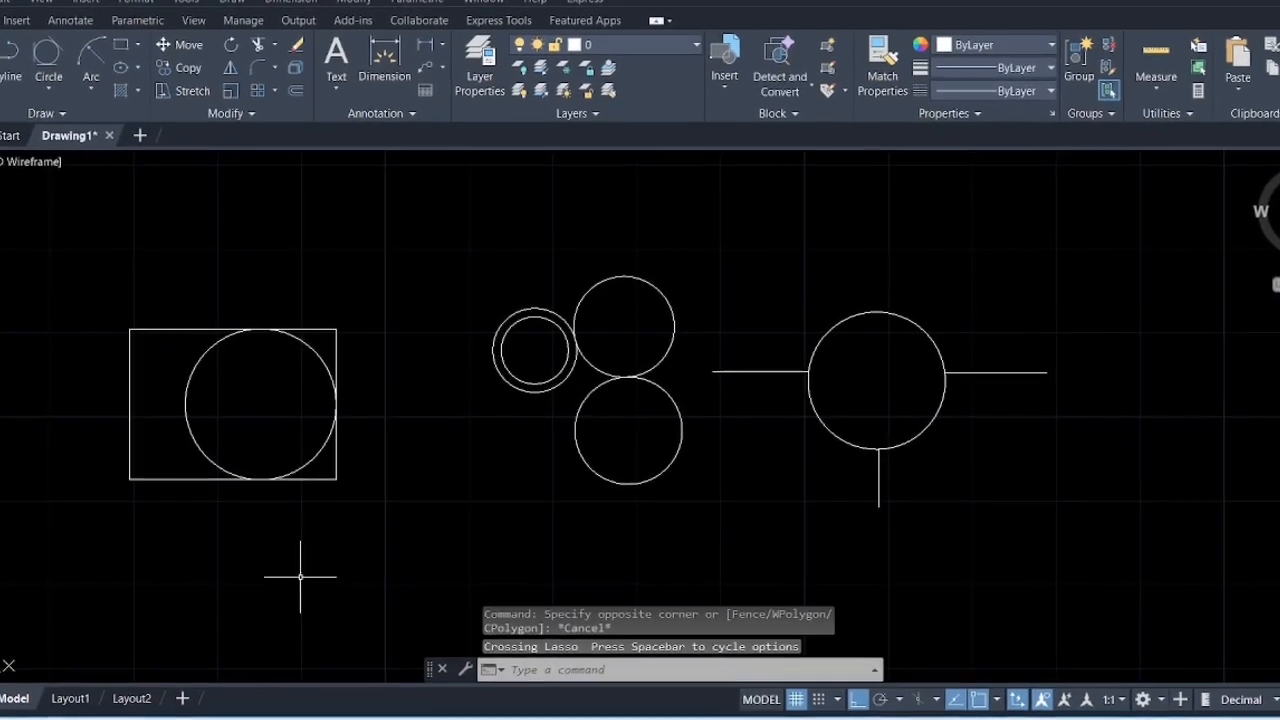
Erase all circles and lines as well as the rectangle with its inscribed circle, clearing the drawing.
mouse_move(1065, 245)
mouse_down()
mouse_move(1047, 480)
mouse_move(723, 497)
mouse_move(527, 428)
mouse_move(185, 205)
mouse_move(100, 205)
mouse_up()
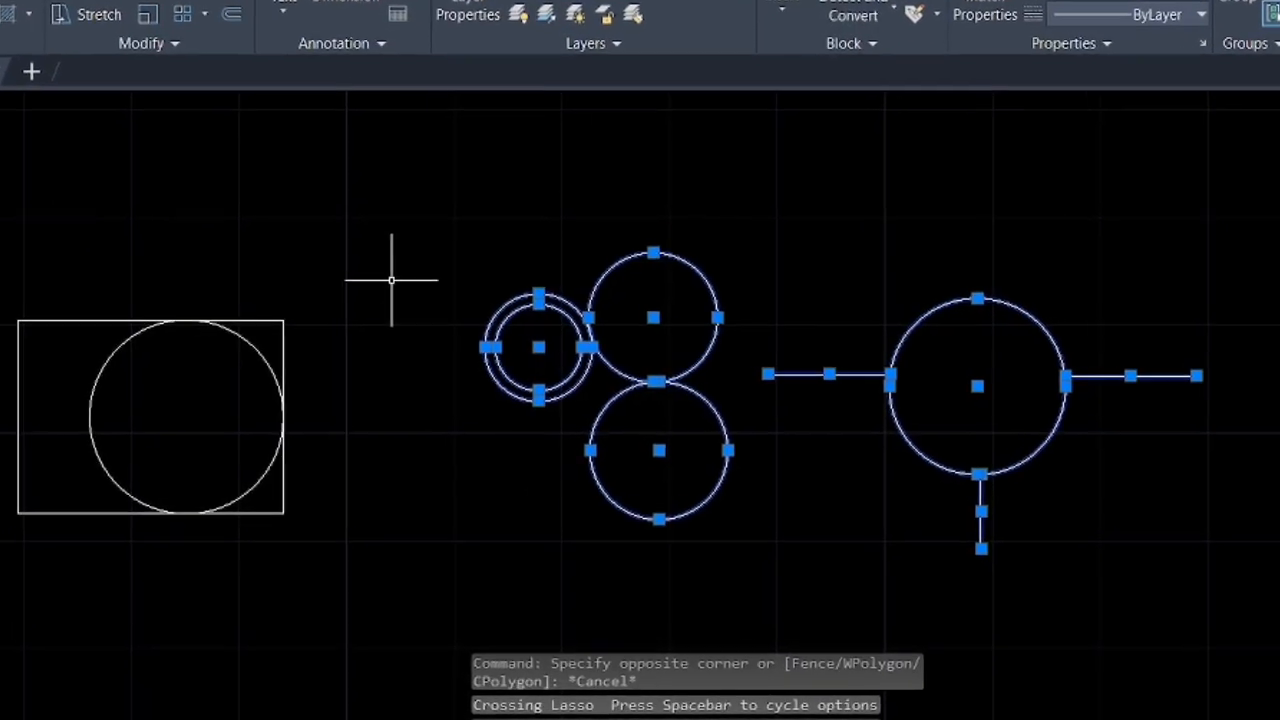
key(Delete)
mouse_move(391, 280)
mouse_down()
mouse_move(137, 234)
mouse_move(50, 248)
mouse_up()
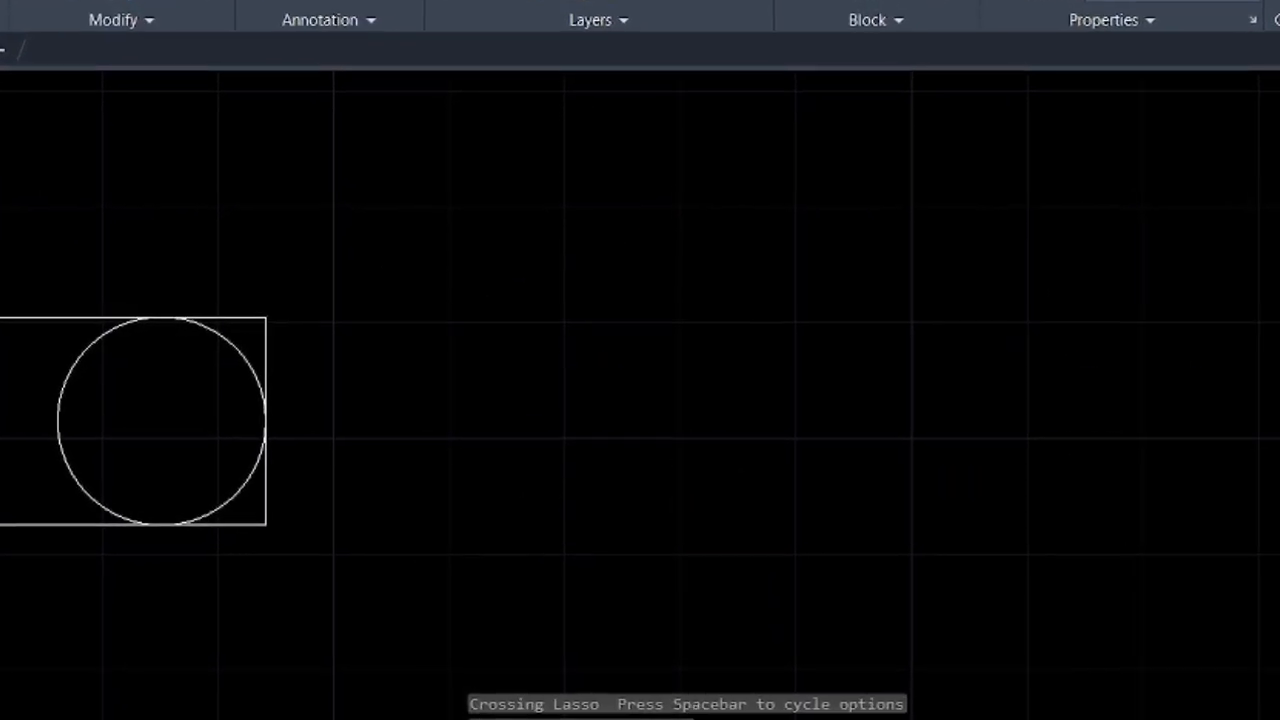
key(Delete)
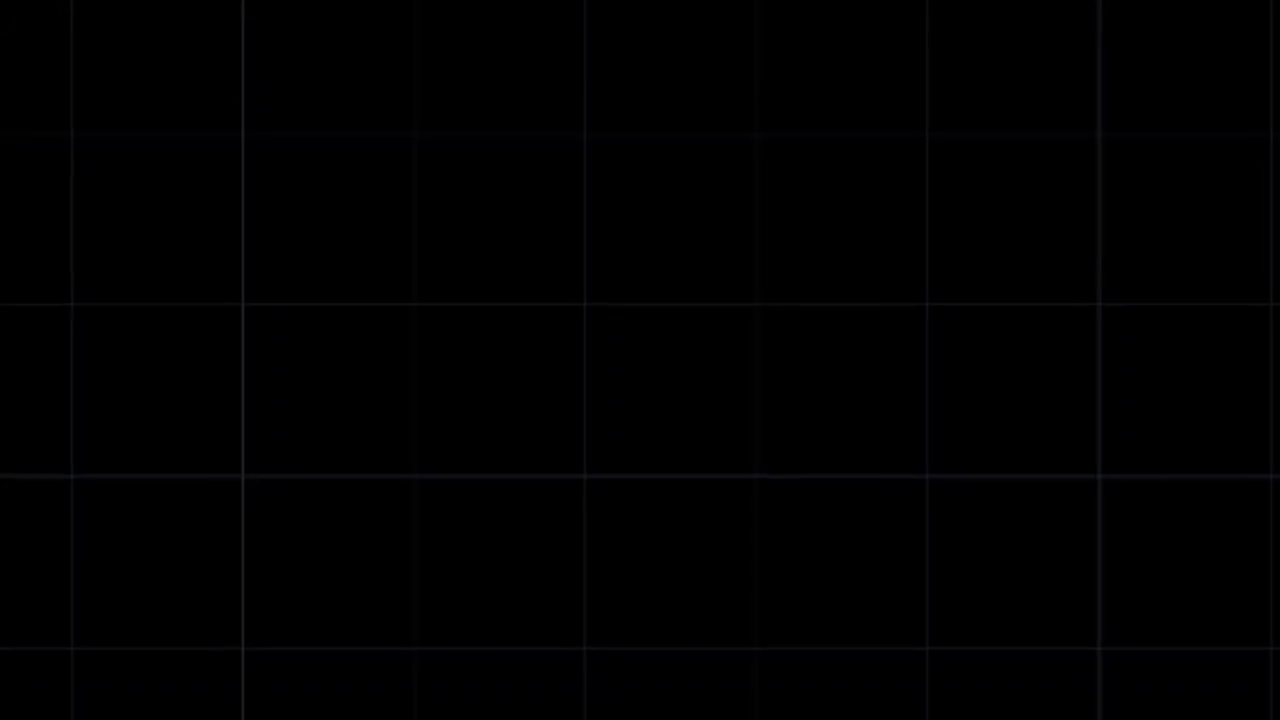
key(Escape)
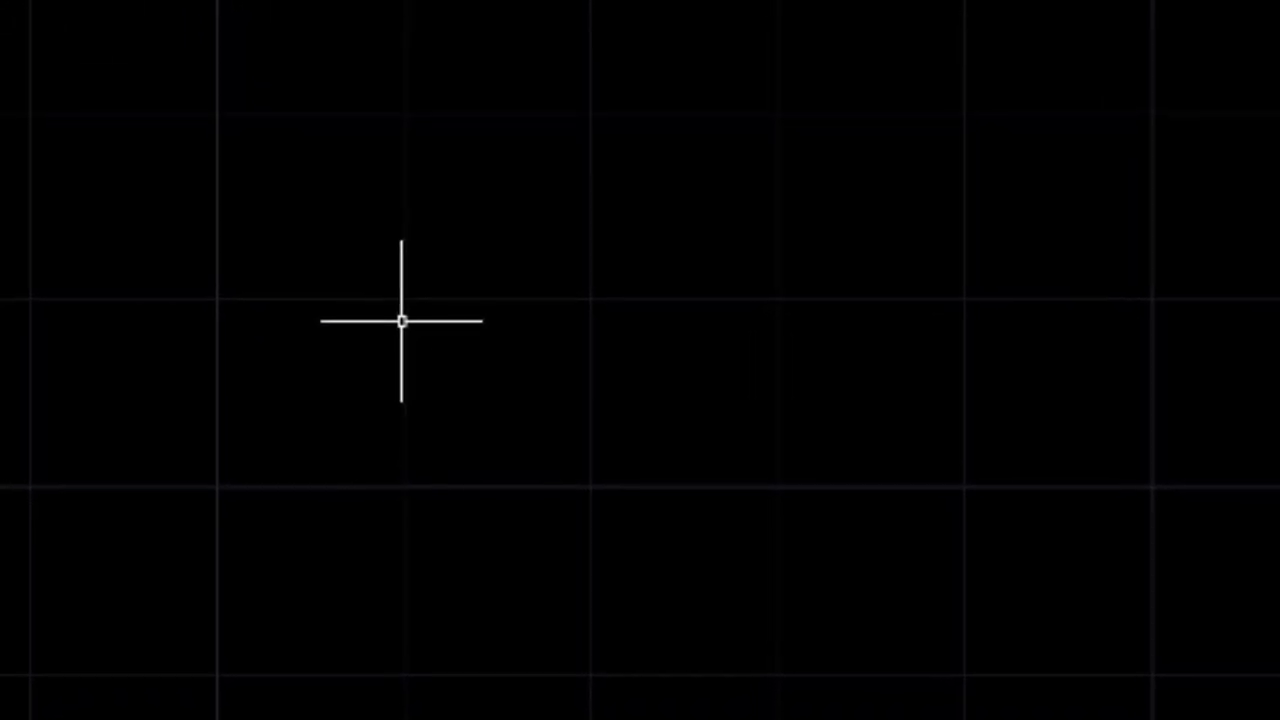
Draw a rectangle with the Dimensions option, using a length of 10 and a width of 6.
text(rec)
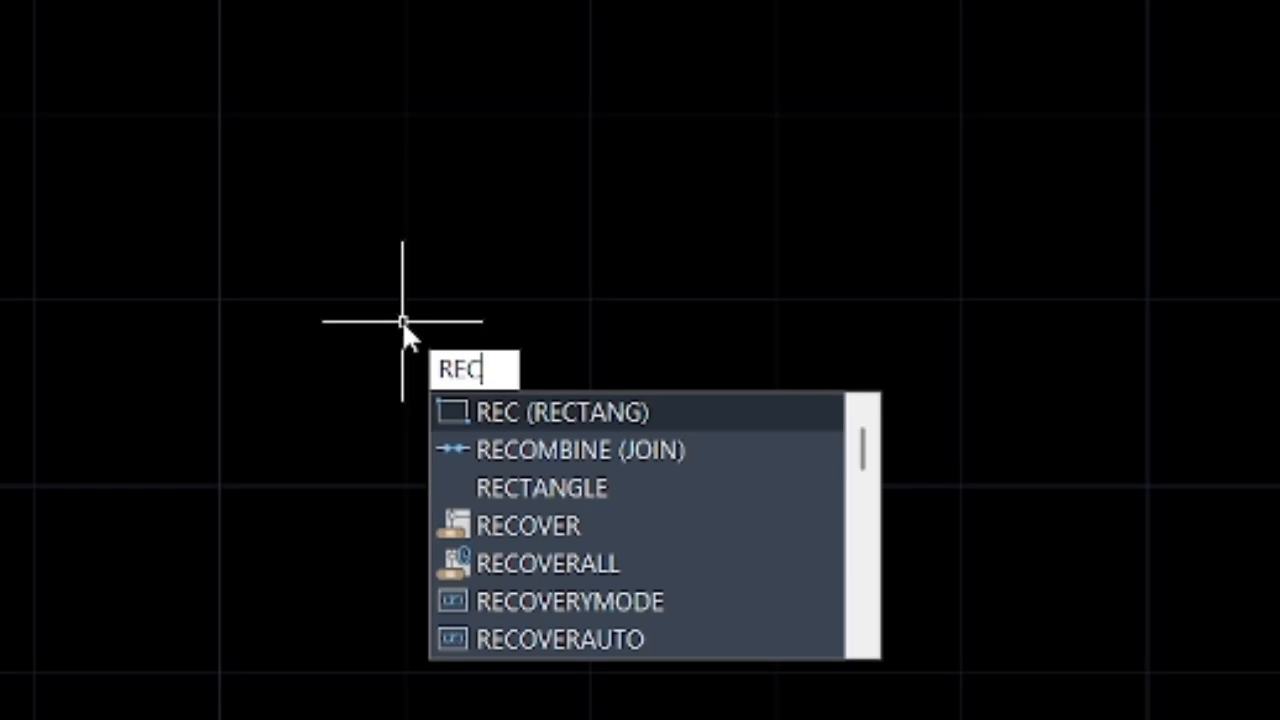
key(Return)
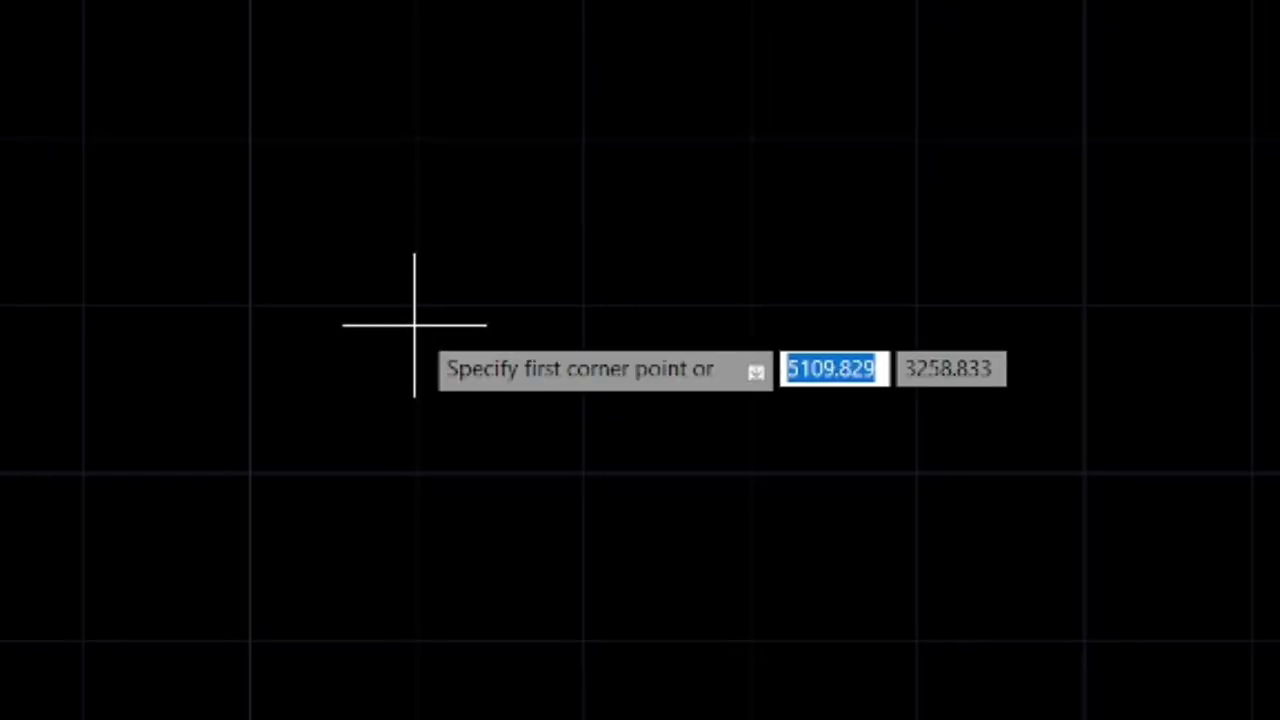
click(385, 282)
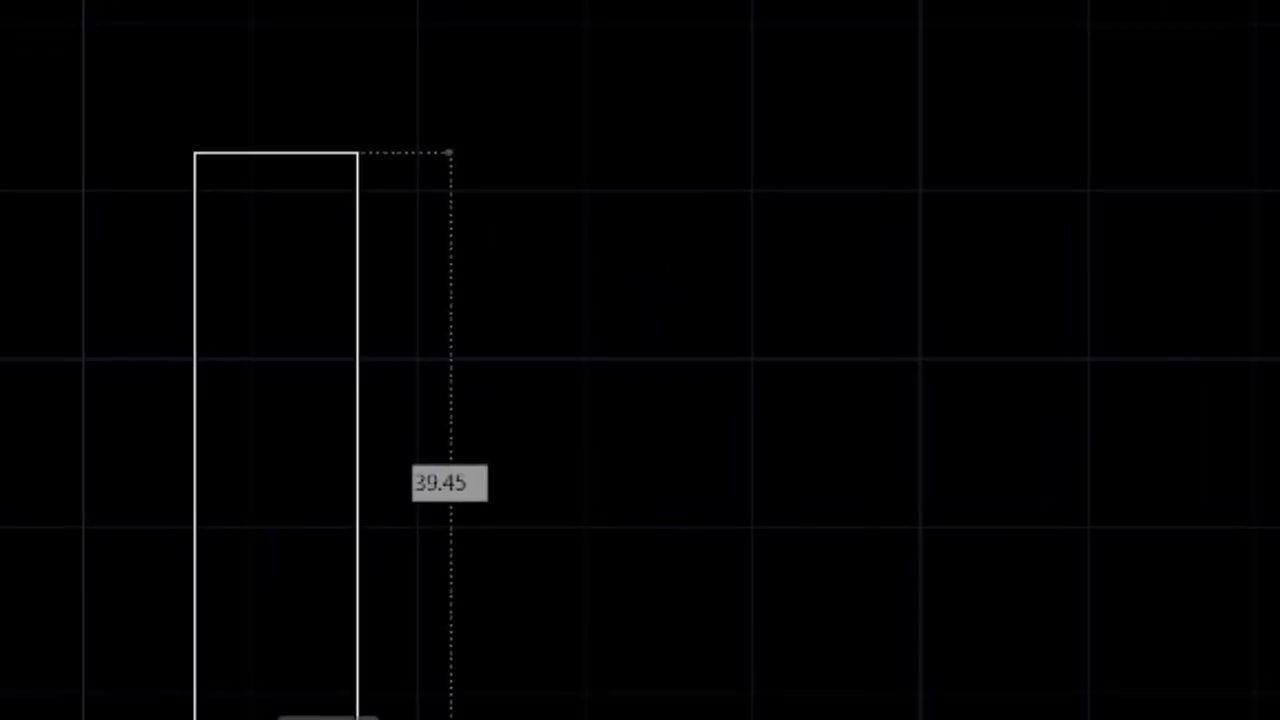
text(d)
key(Return)
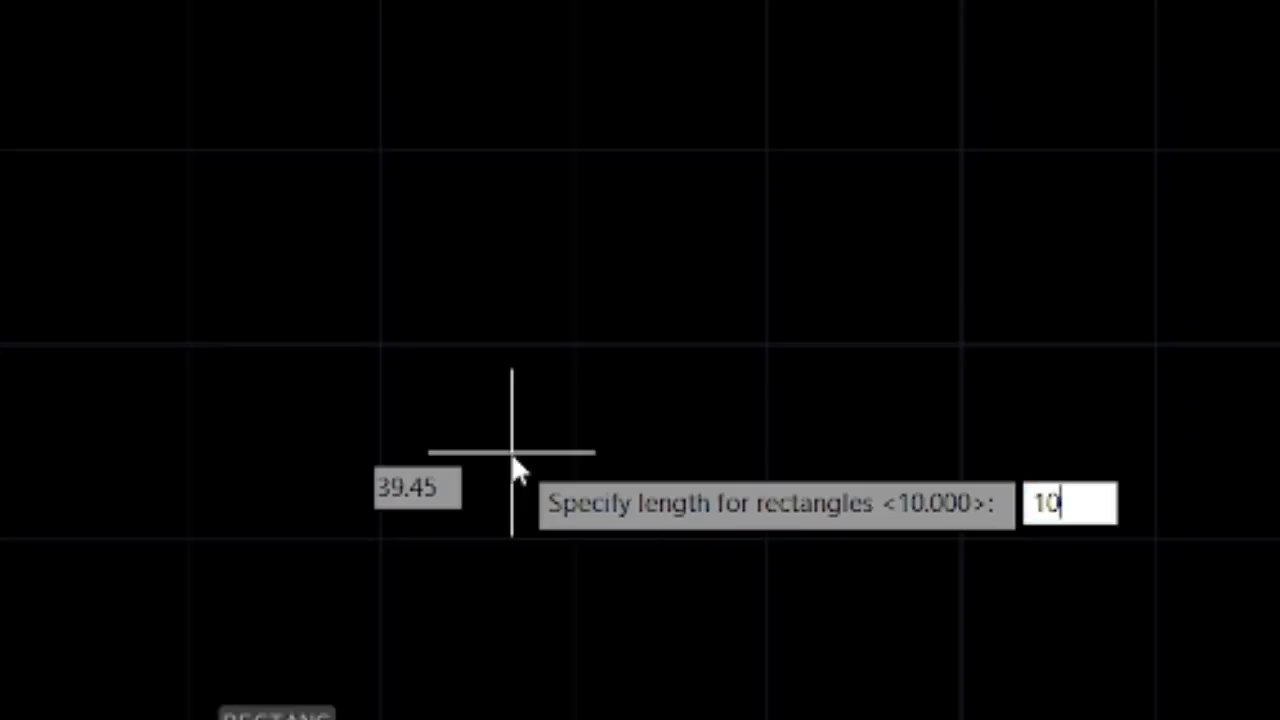
key(Return)
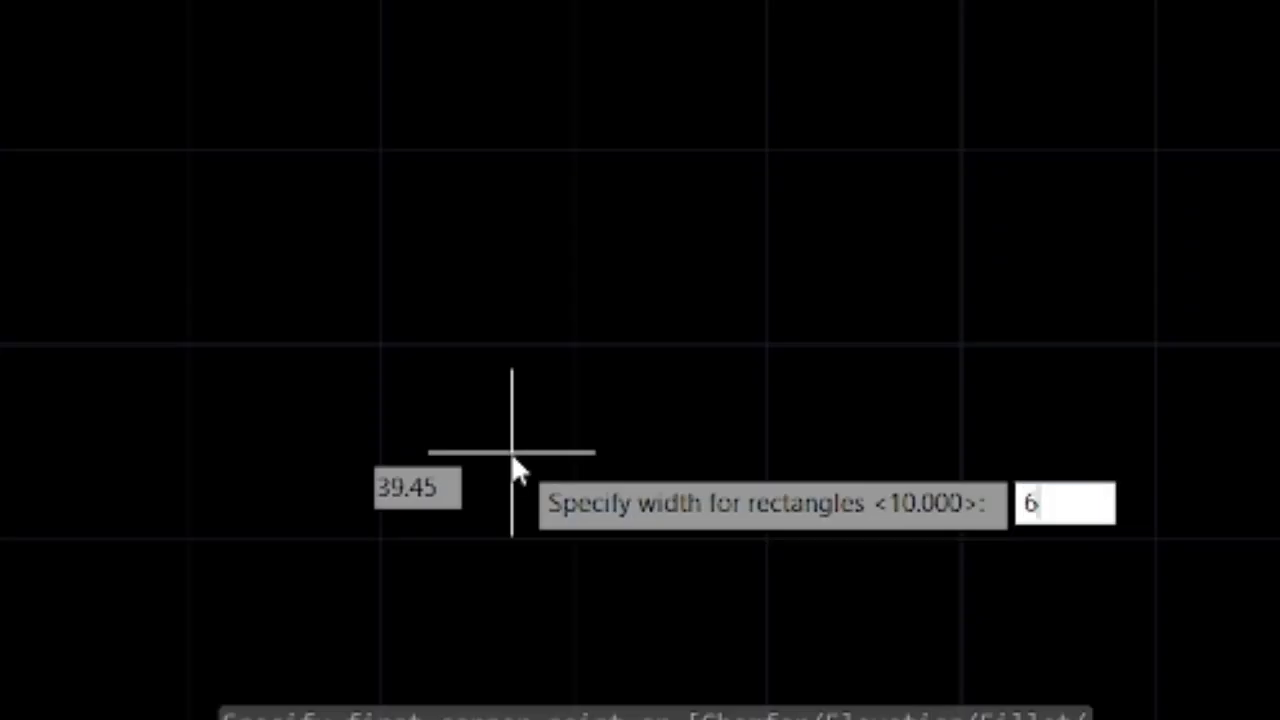
key(Return)
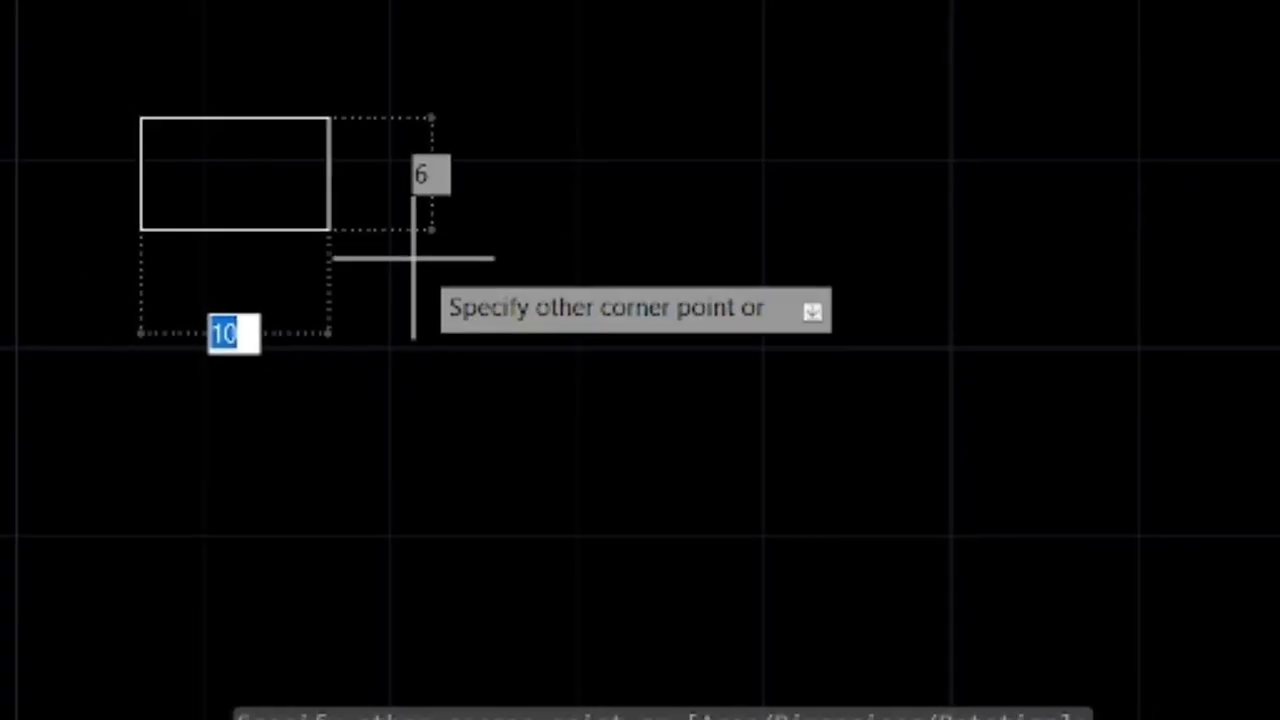
click(413, 258)
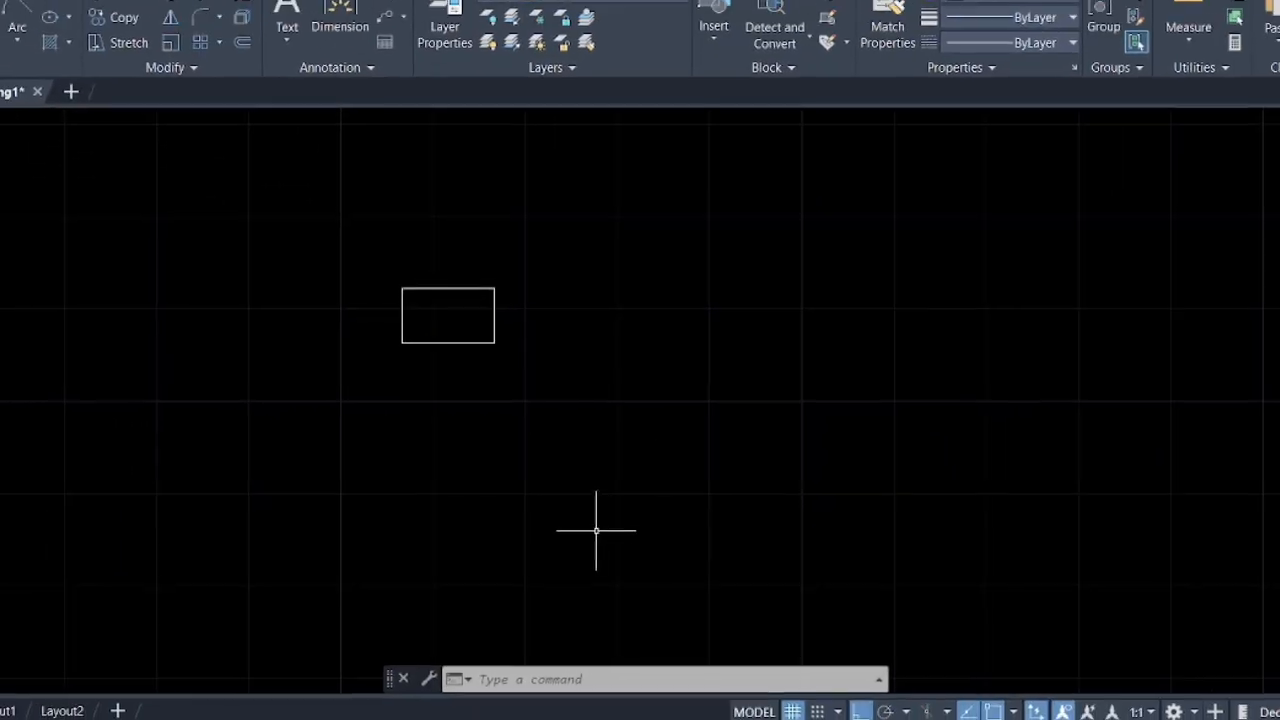
Draw a second rectangle right of the first with the Area option, using an area of 100 and a length of 9.
key(Return)
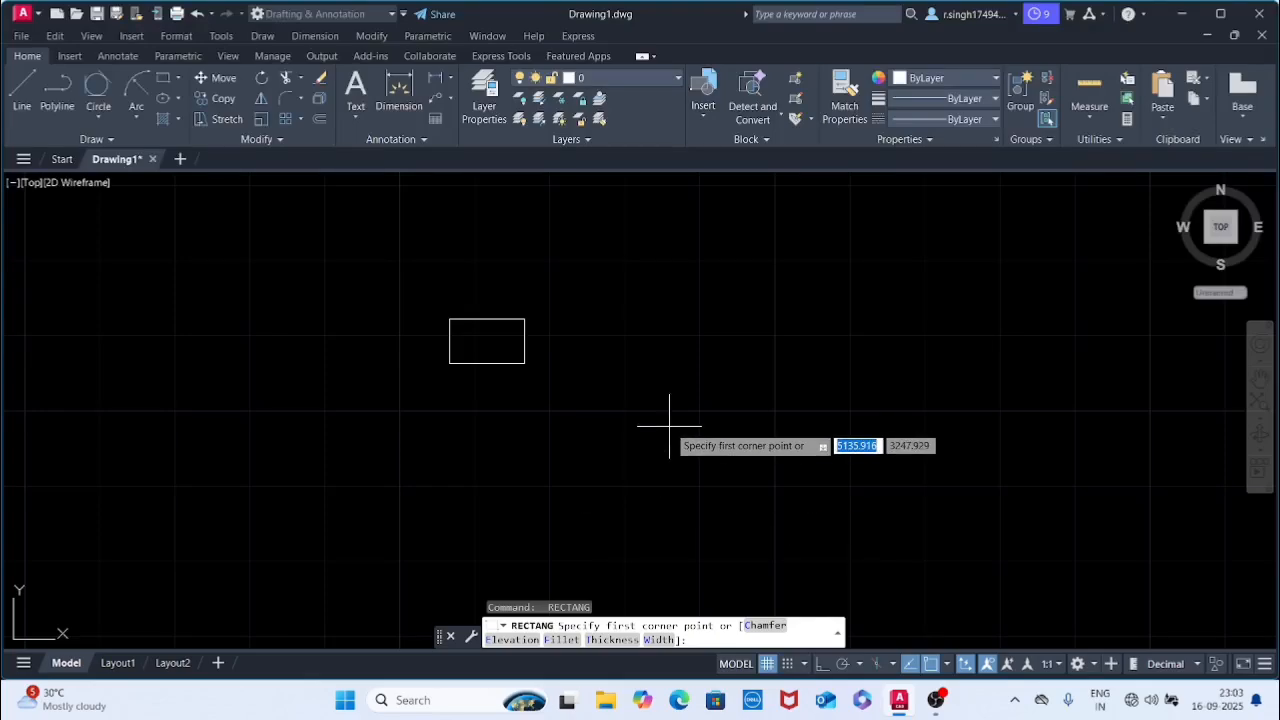
click(662, 314)
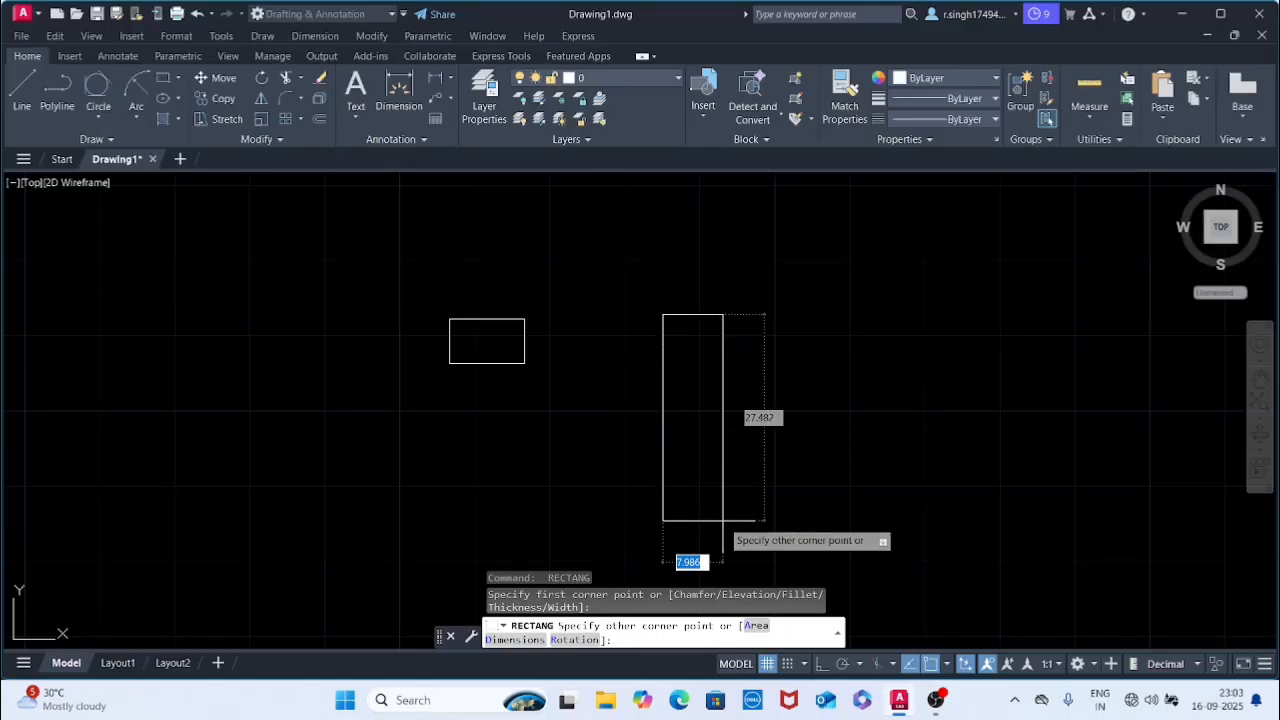
click(757, 628)
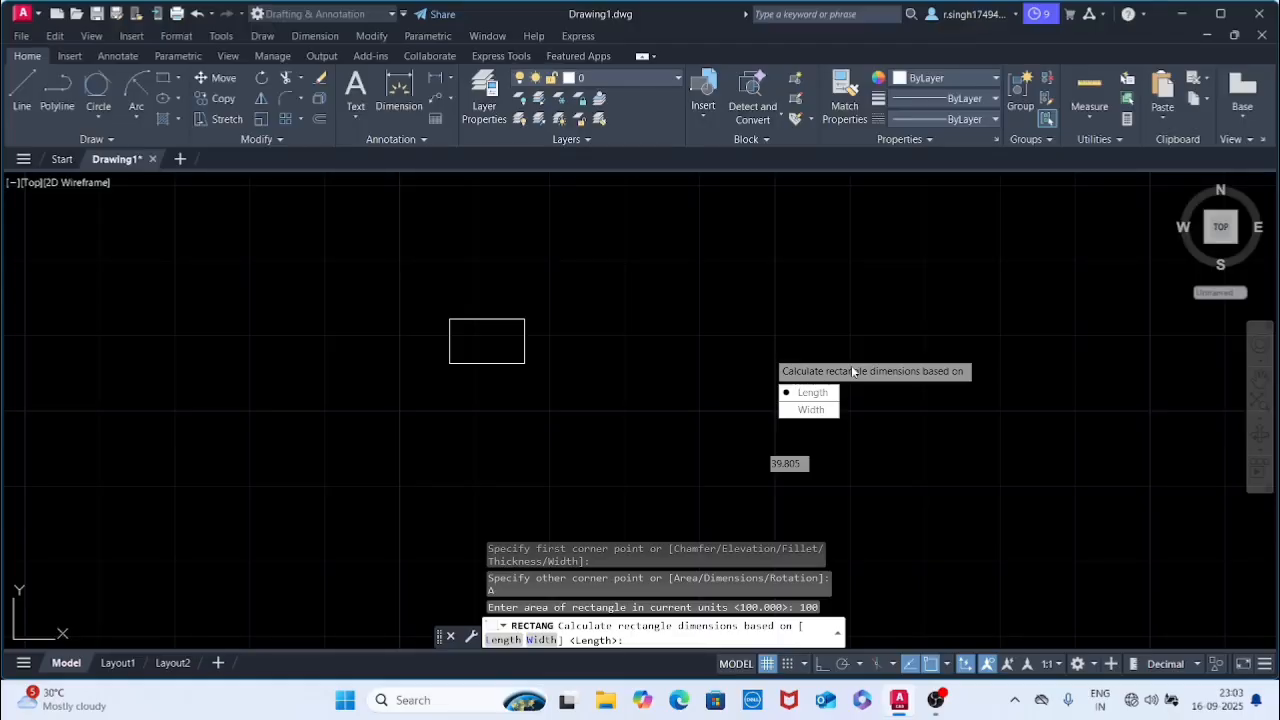
click(806, 393)
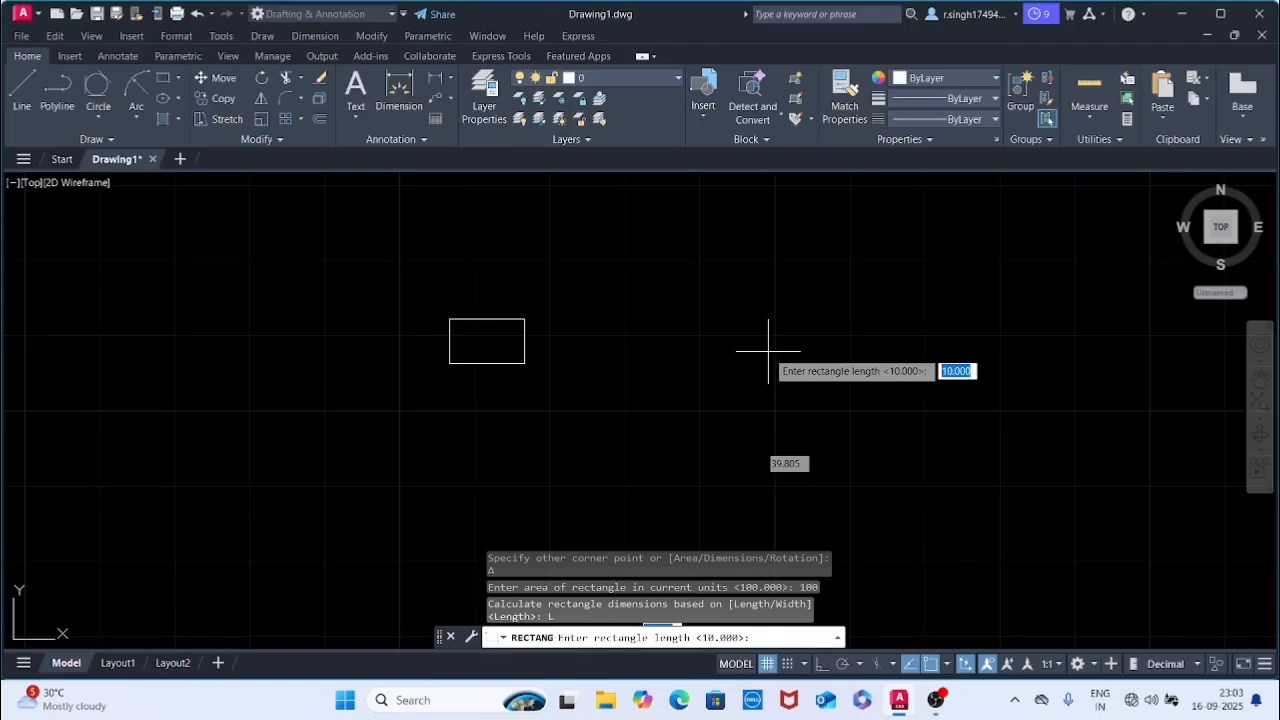
text(9)
key(Return)
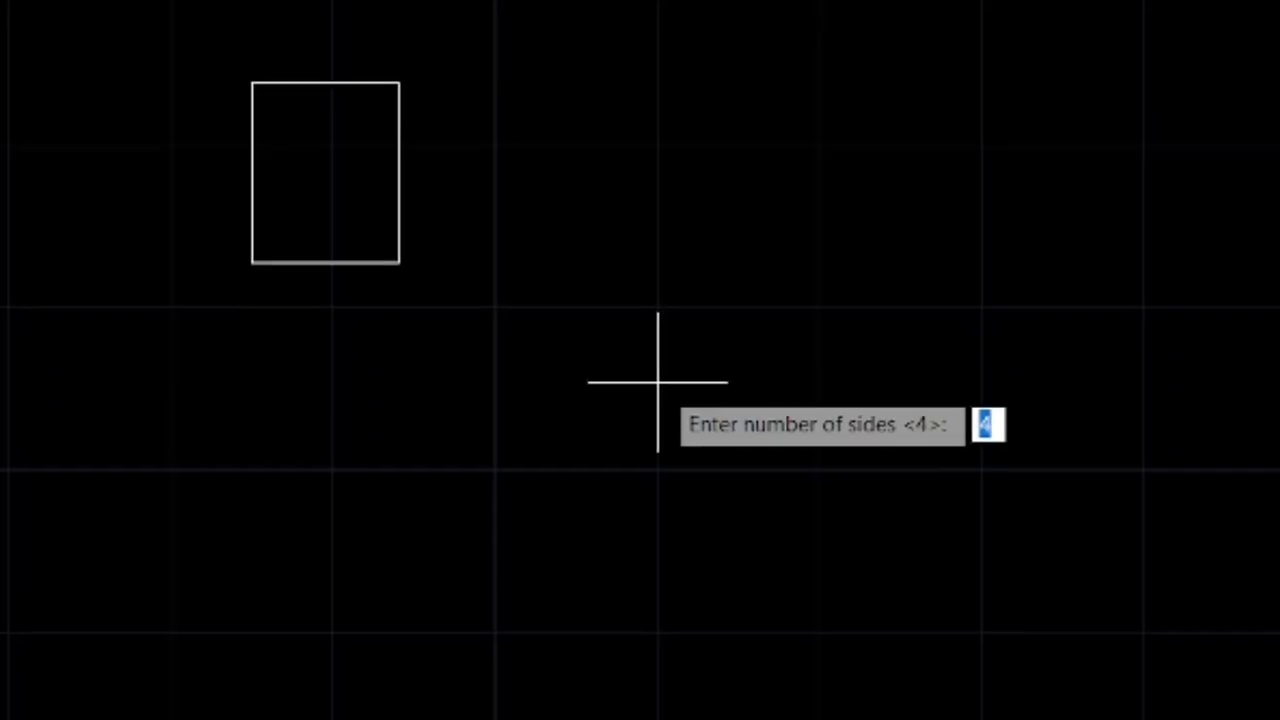
Draw a six-sided polygon to the lower right of the 9-long rectangle, using the Inscribed in circle option.
text(6)
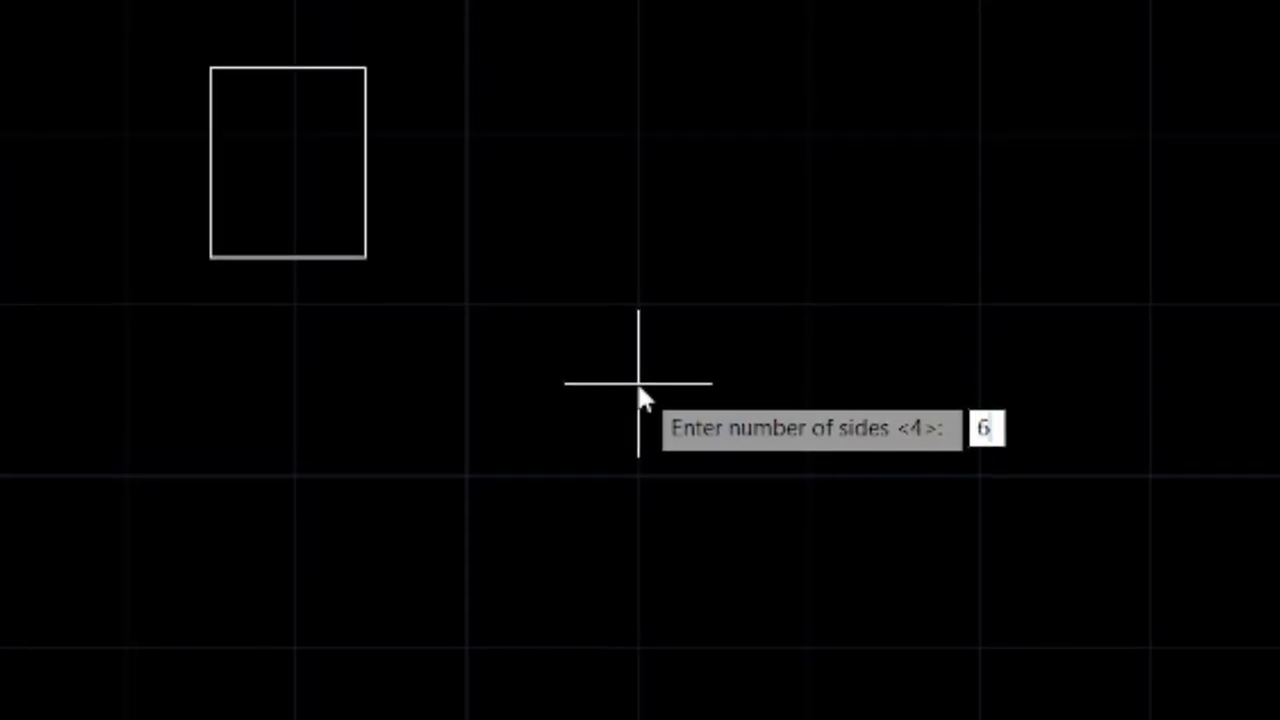
key(Return)
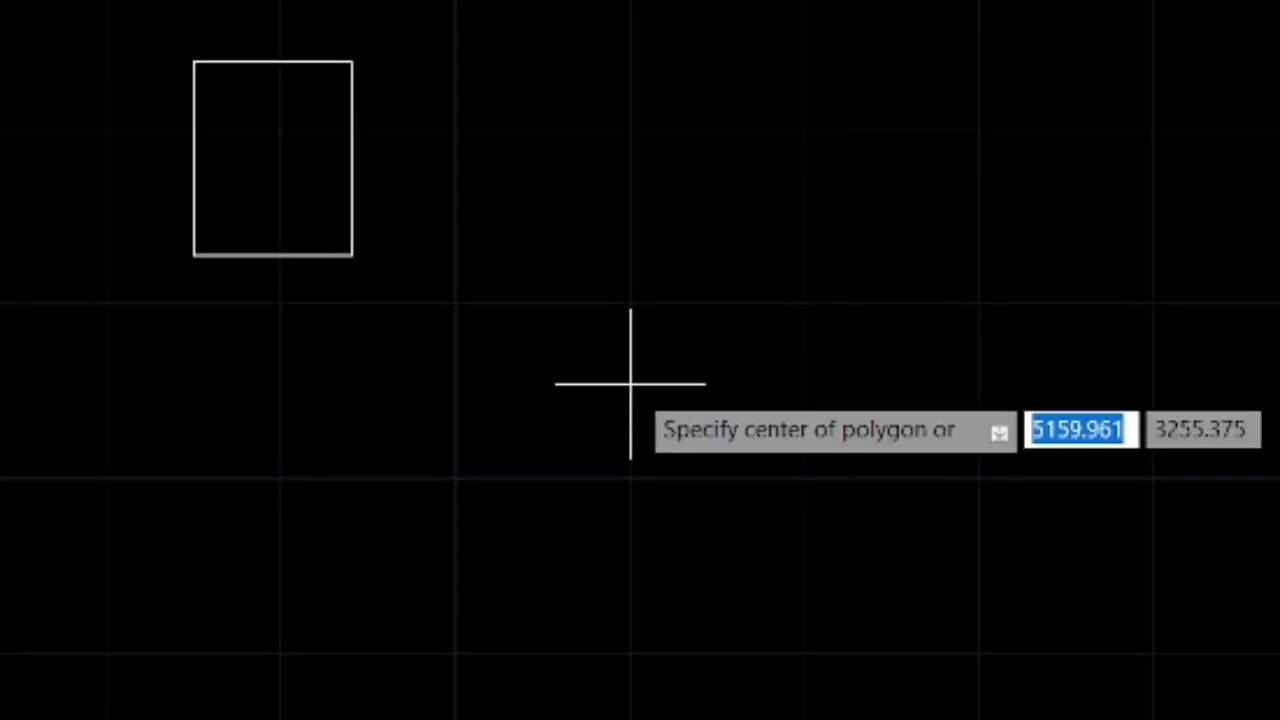
click(694, 391)
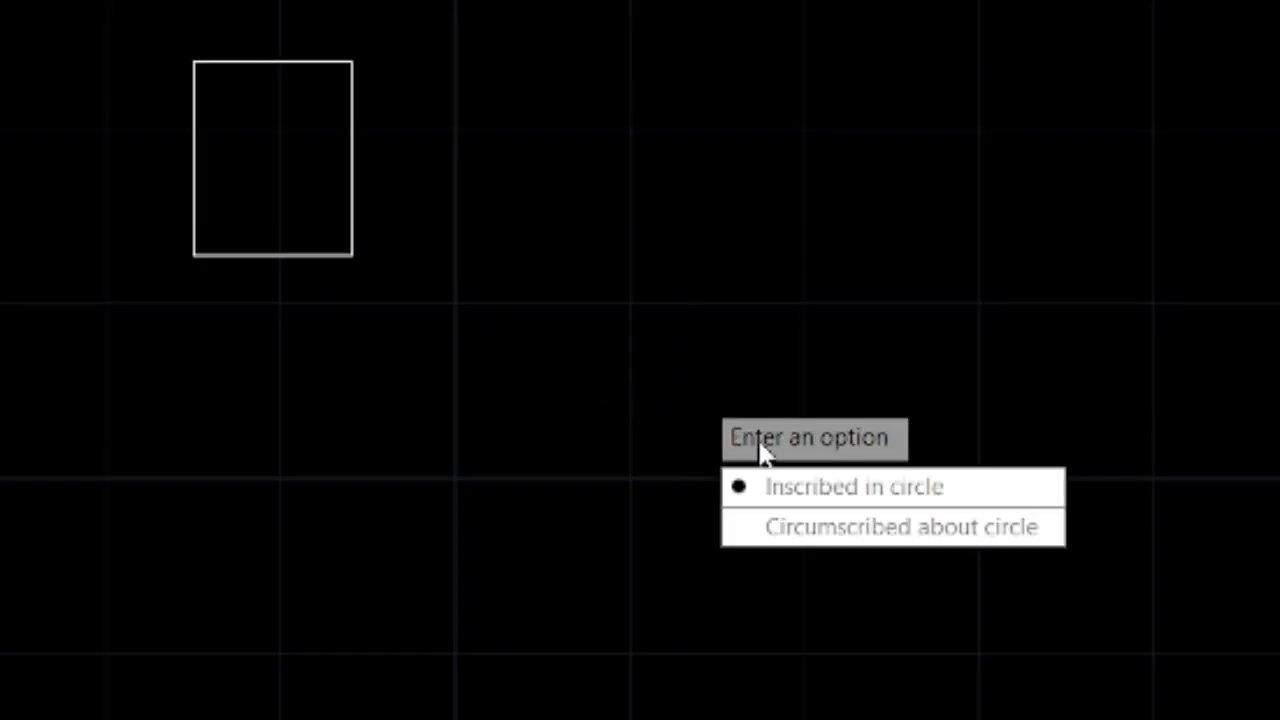
click(899, 491)
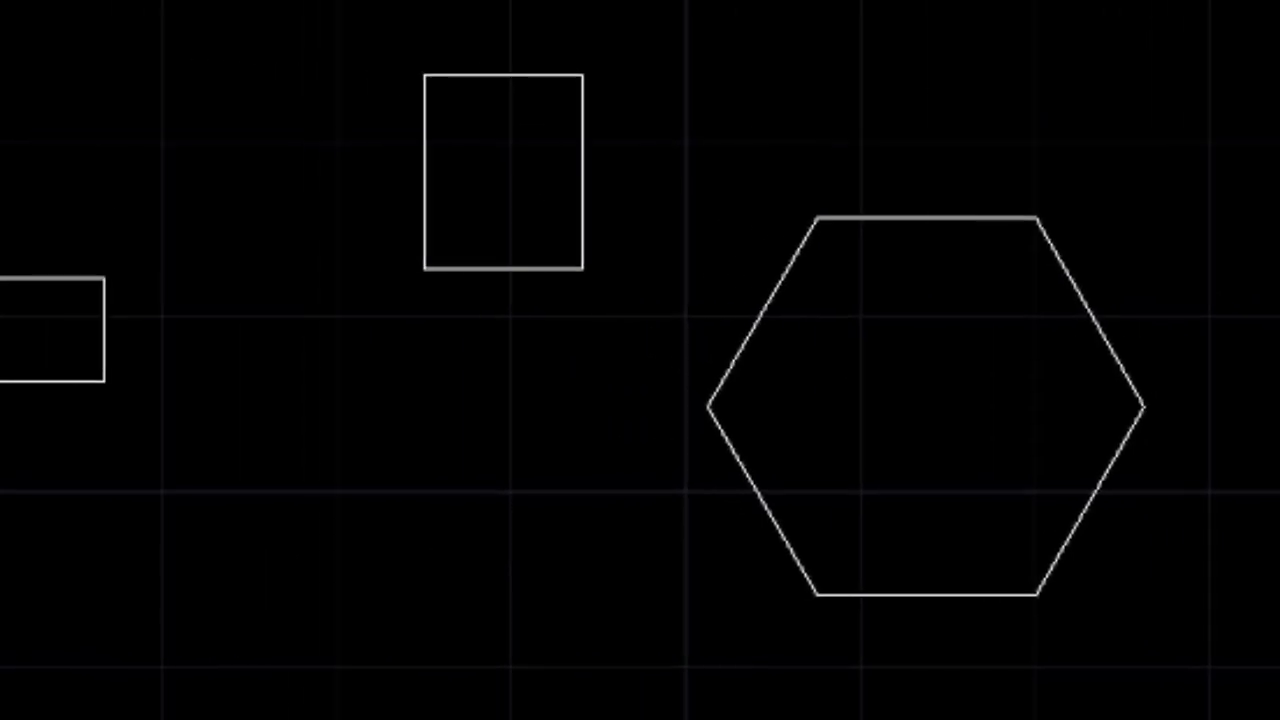
Draw a seven-sided polygon to the lower left of the 10 by 6 rectangle, using the Circumscribed about circle option.
key(Return)
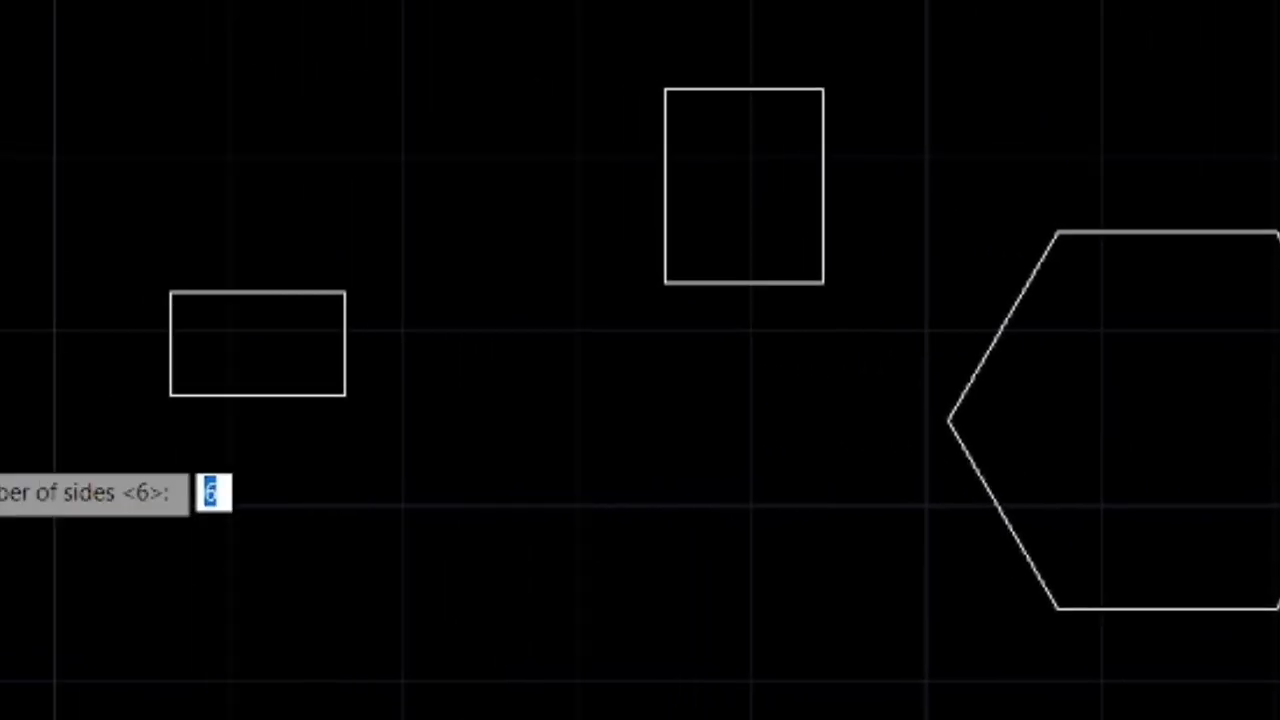
text(7)
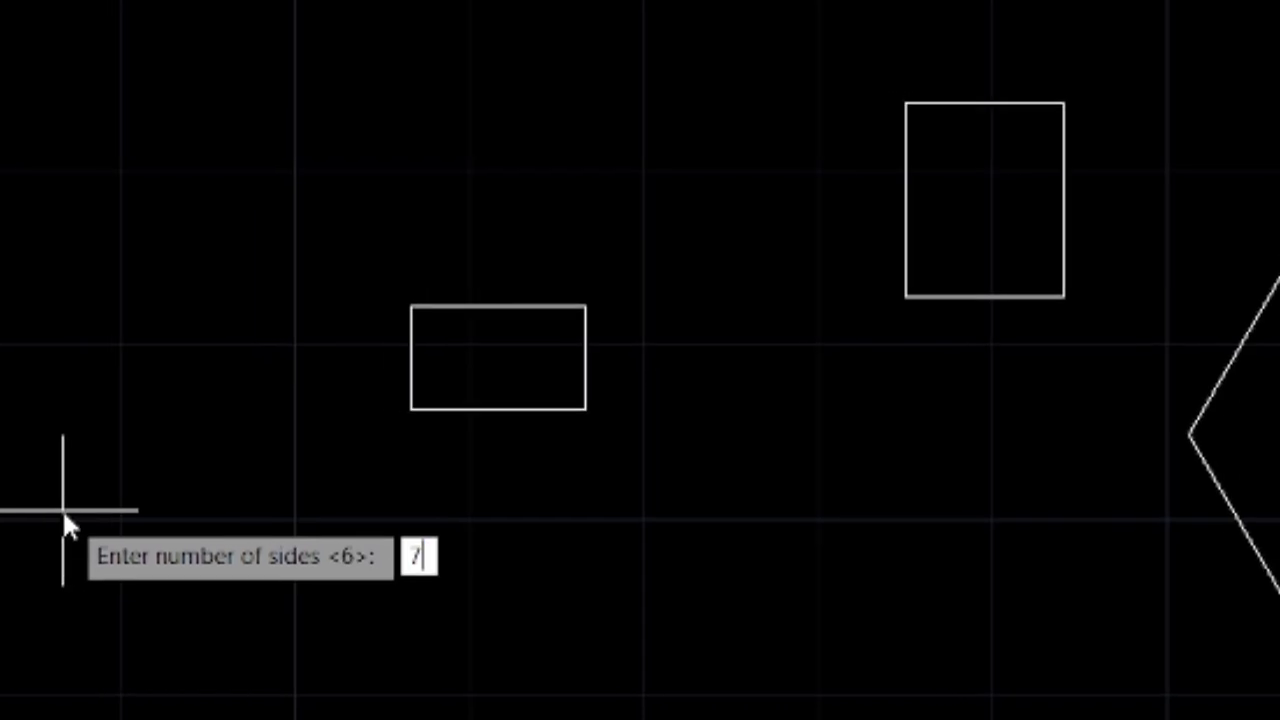
key(Return)
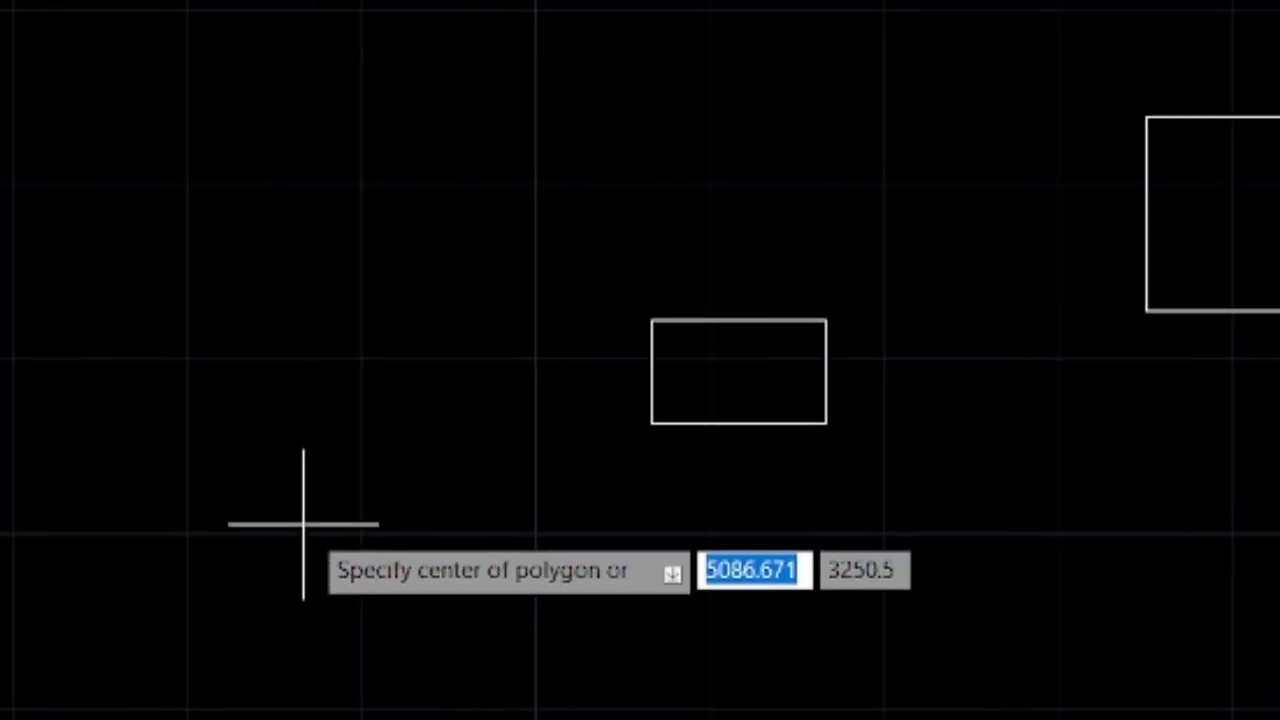
click(514, 631)
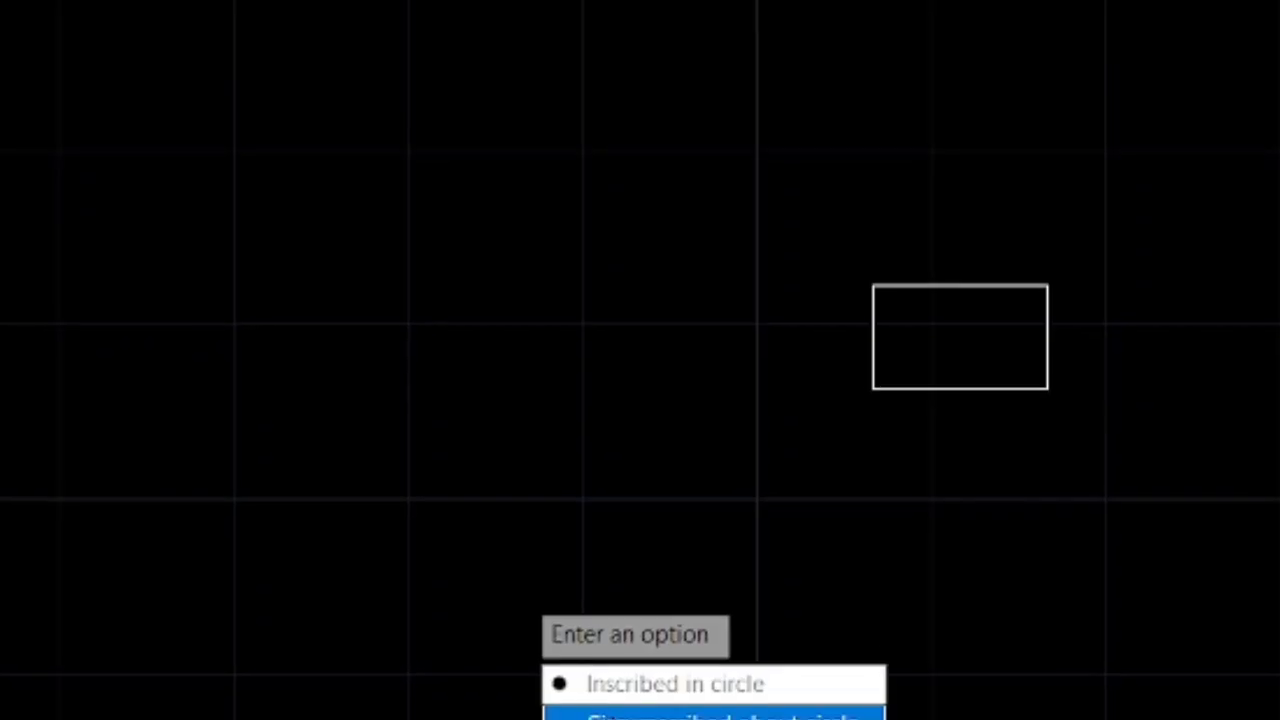
click(650, 715)
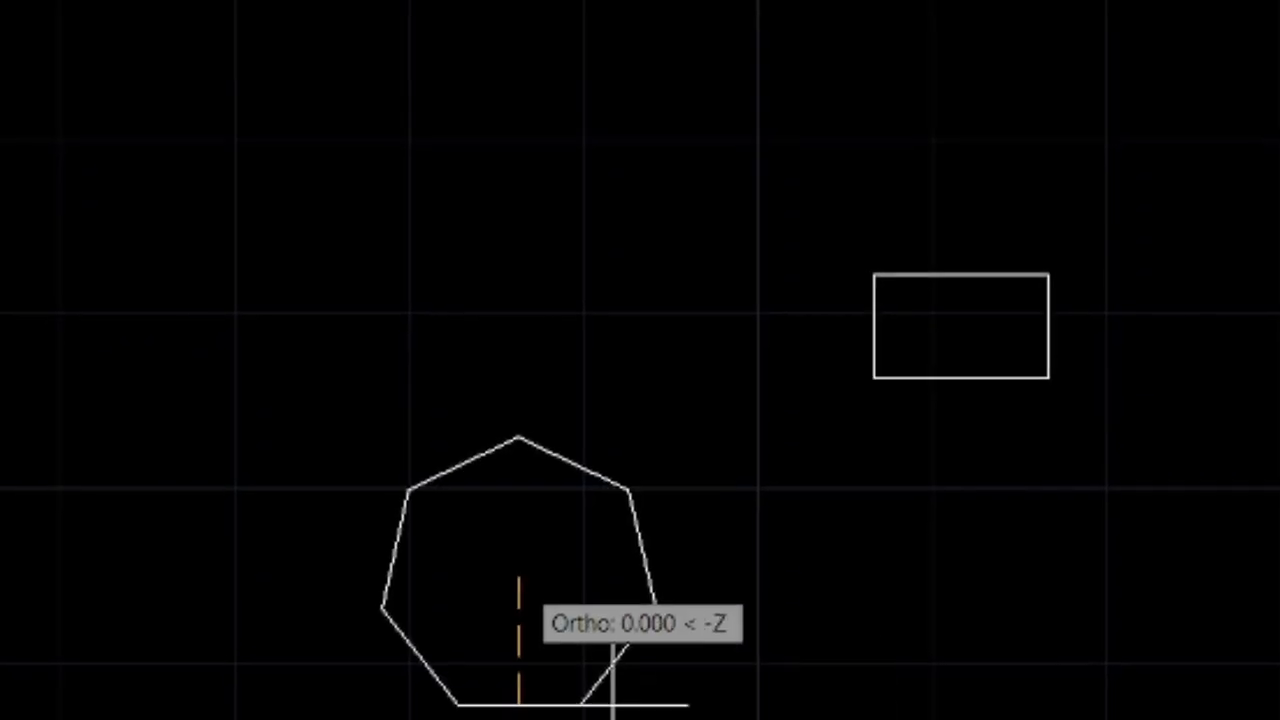
click(708, 492)
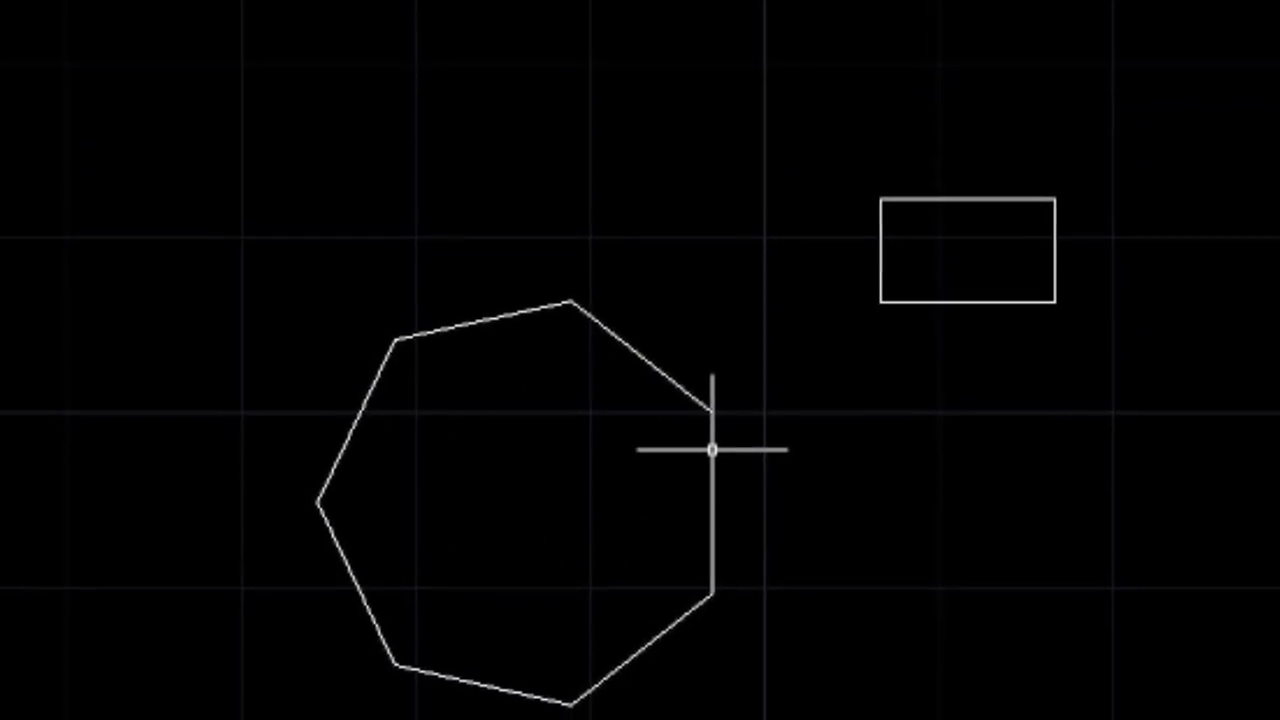